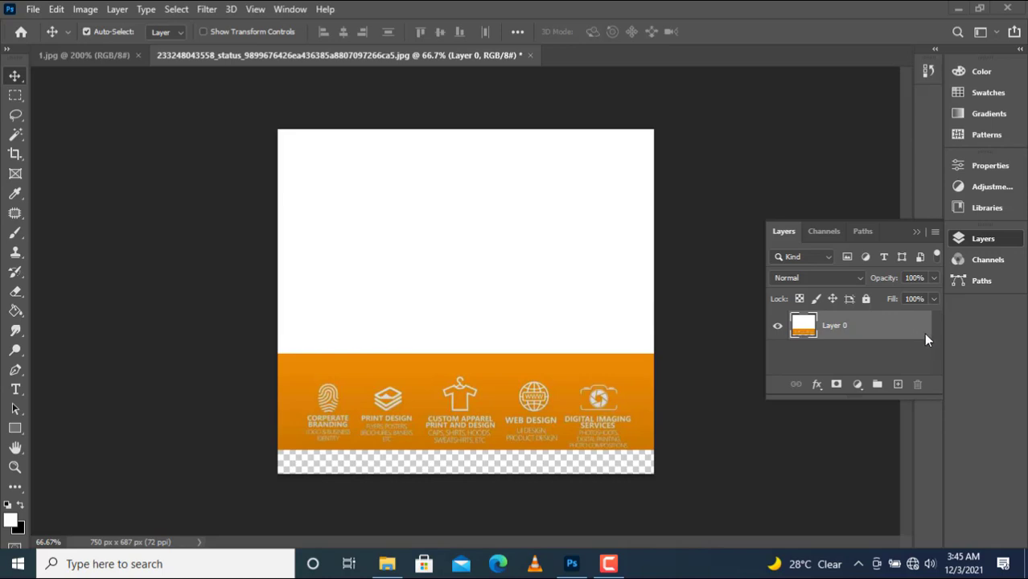
Step: Lock Layer 0 completely and unlock it again
left_click(865, 299)
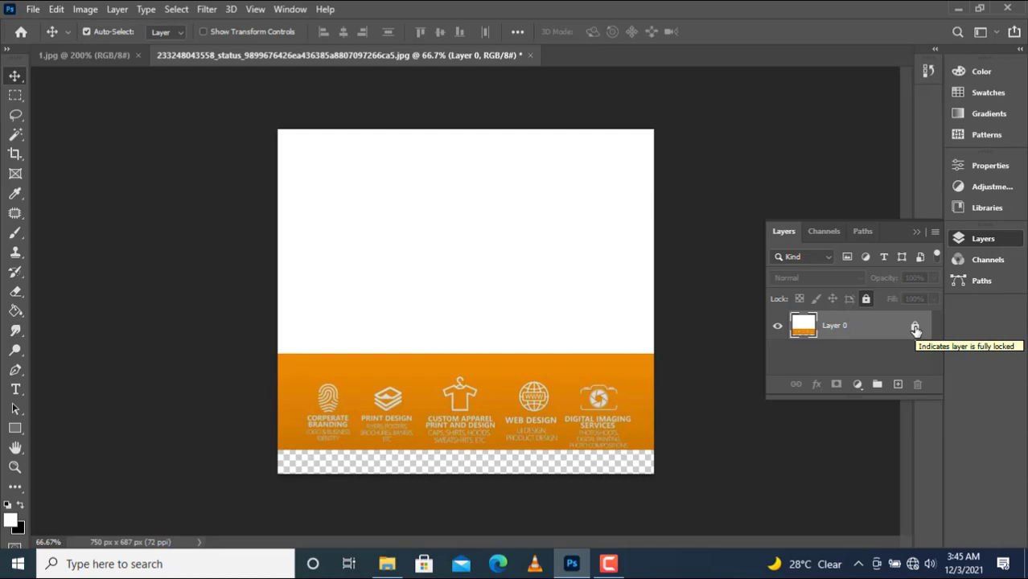
left_click(869, 301)
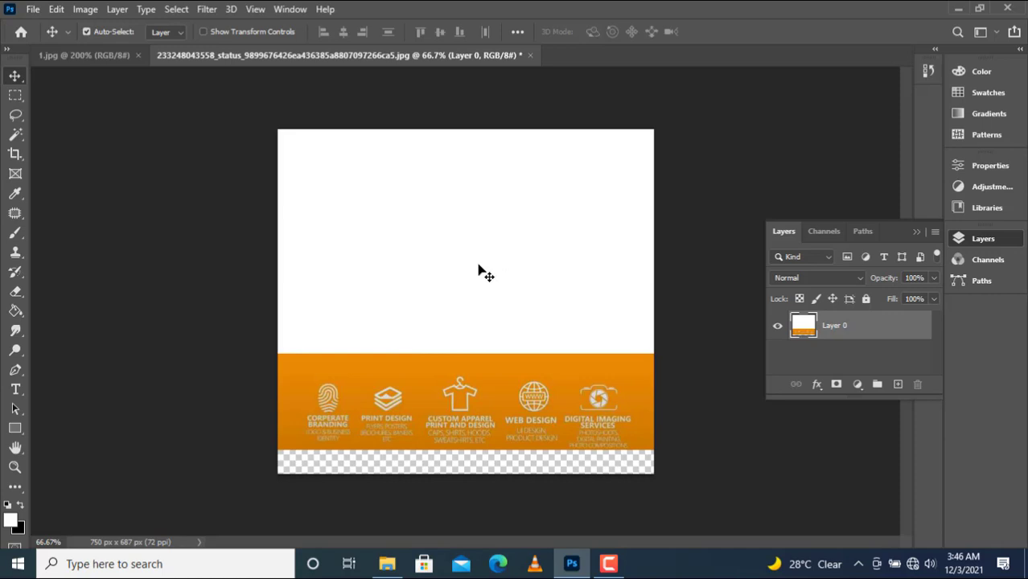
Step: Enlarge the canvas beyond the image on all four sides with the Crop tool, to about 885 × 789 px
key("c")
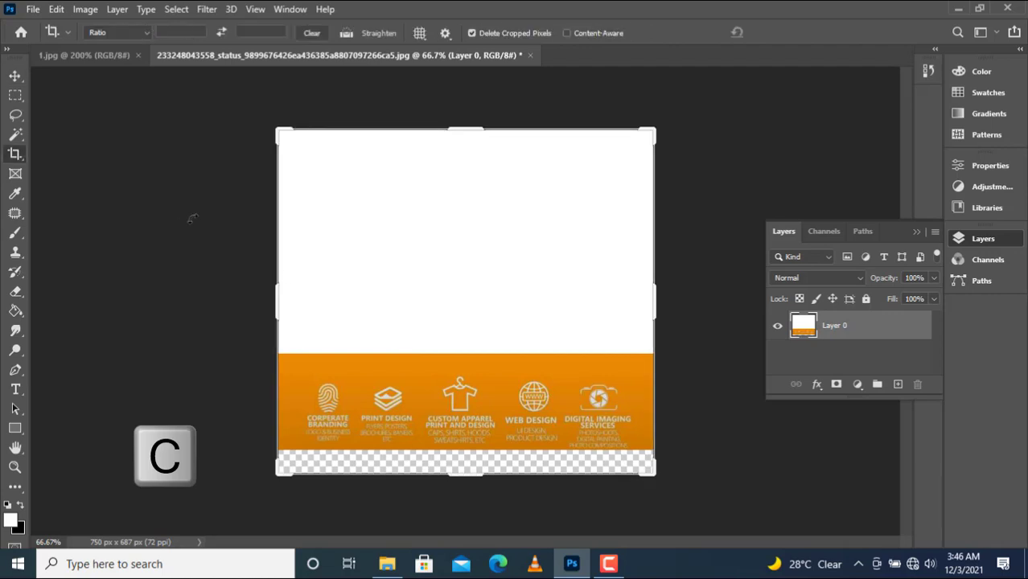
right_click(14, 156)
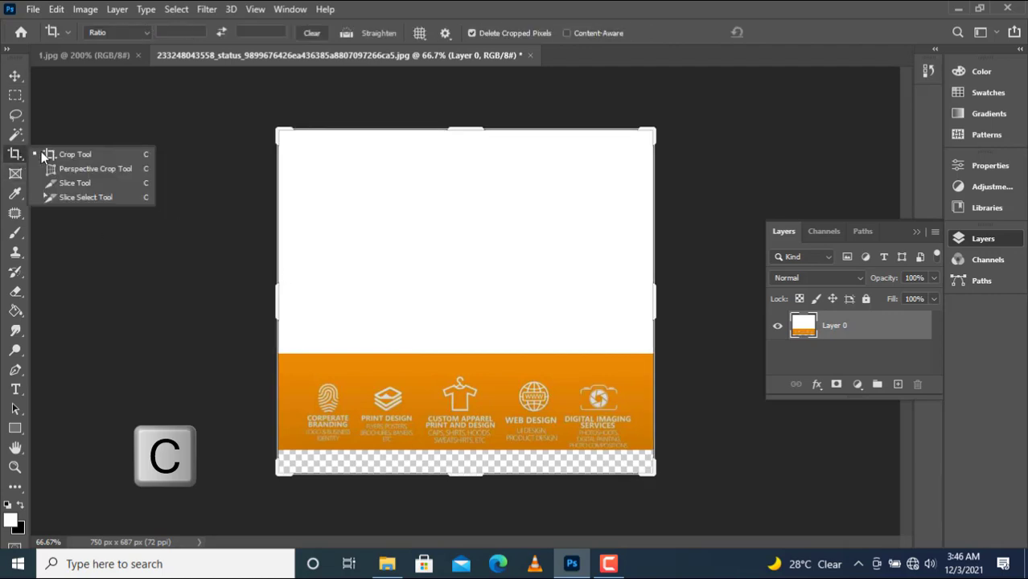
left_click(81, 151)
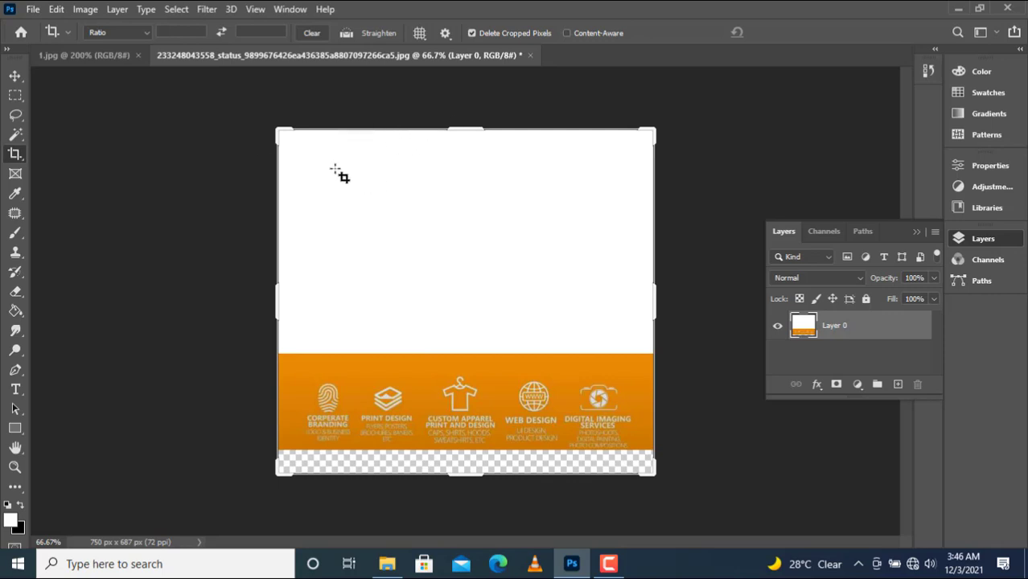
left_click_drag(469, 130, 465, 114)
left_click_drag(652, 301, 669, 301)
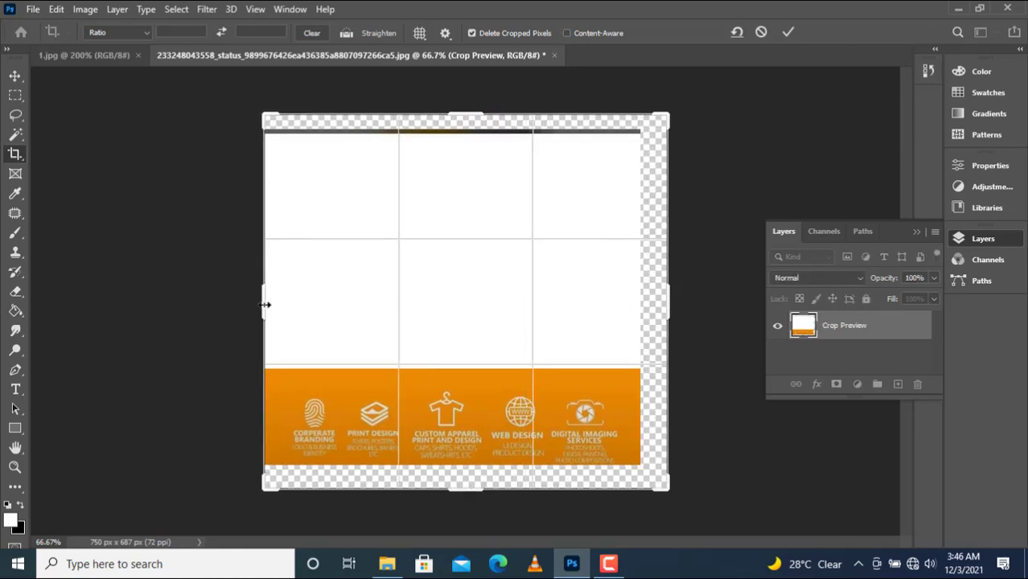
left_click_drag(266, 305, 245, 305)
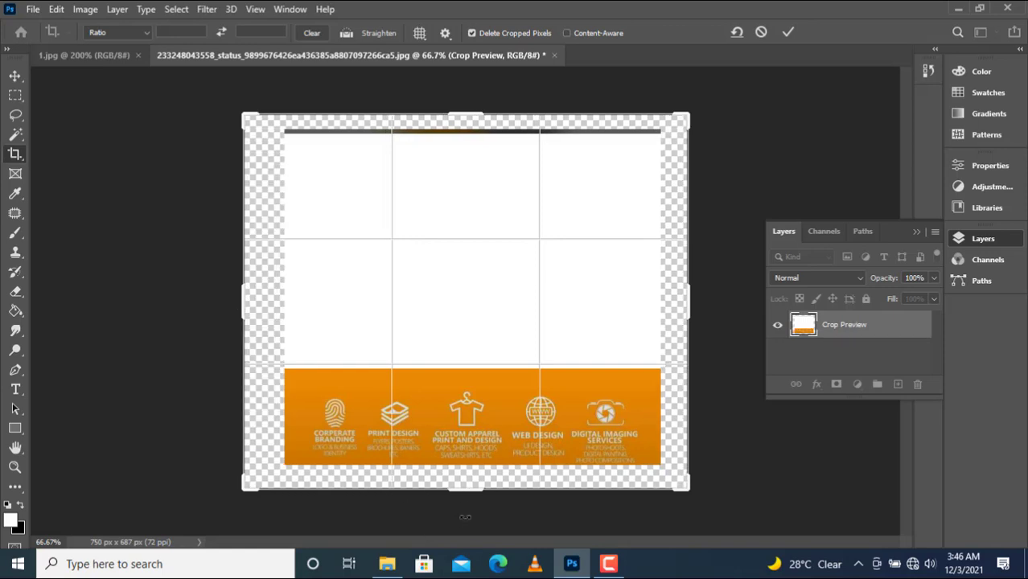
left_click_drag(467, 497, 466, 507)
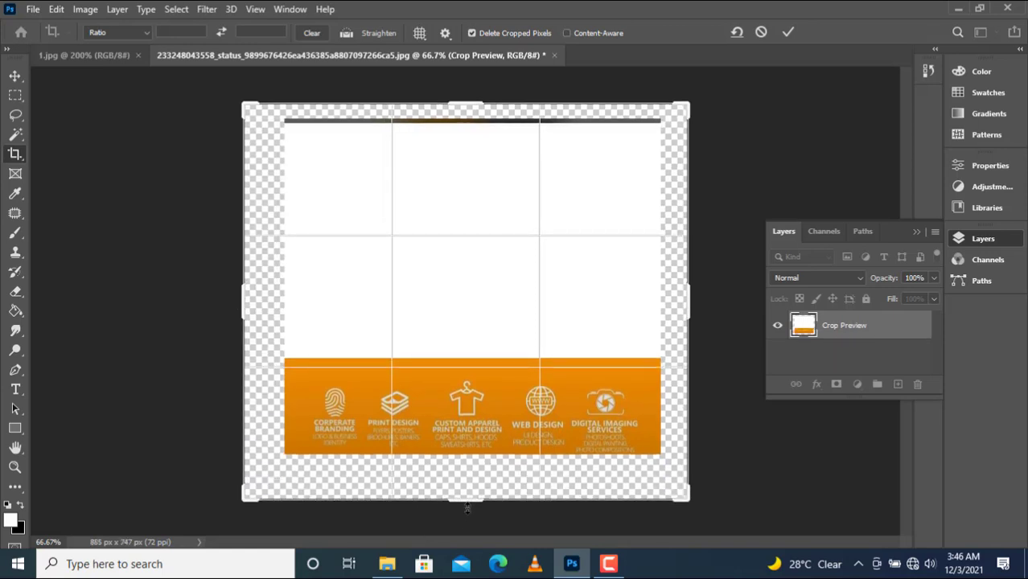
left_click(787, 32)
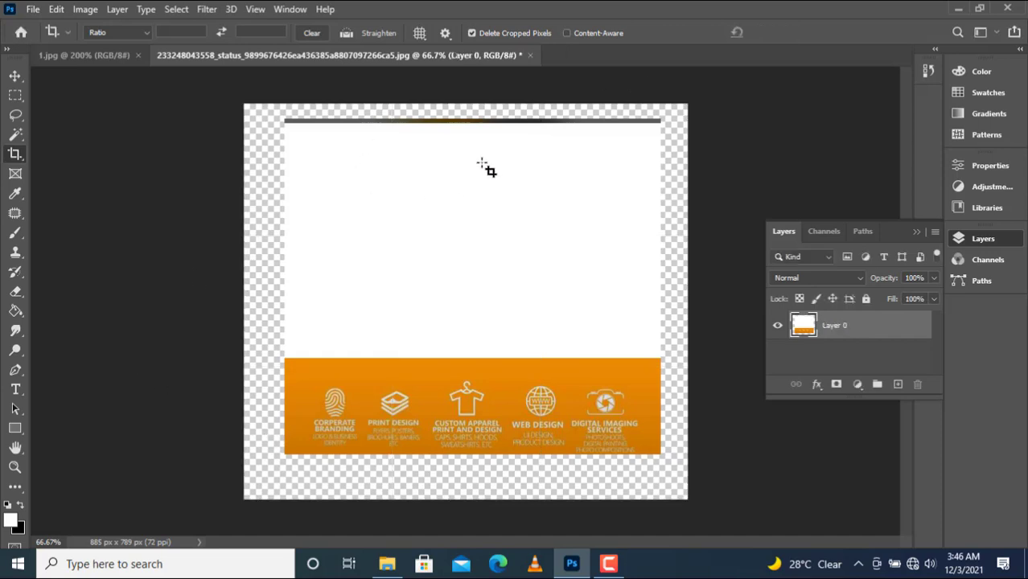
Step: Move Layer 0 slightly down on the enlarged canvas with the Move tool and duplicate the layer
key("b")
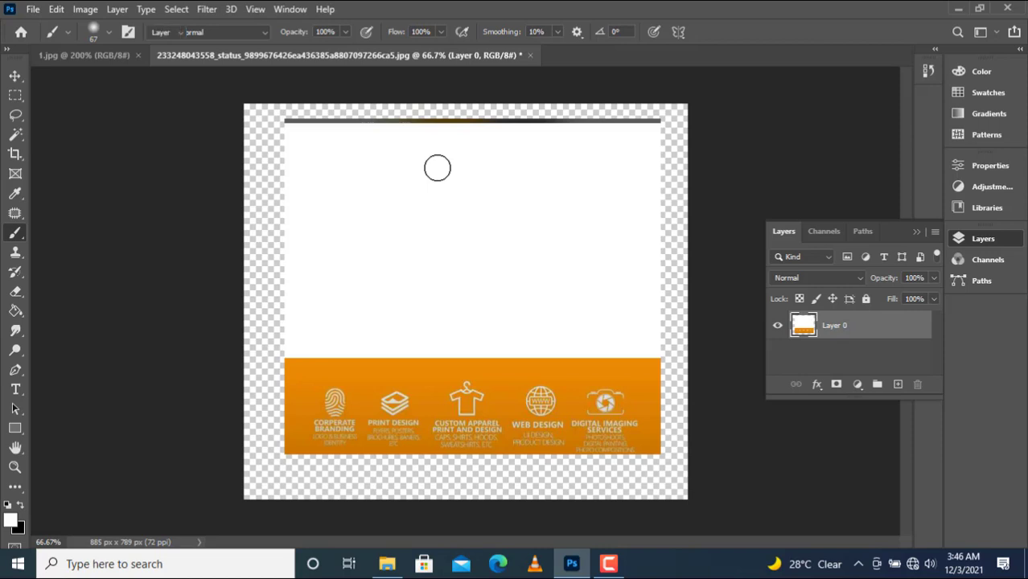
key("v")
left_click_drag(449, 212, 441, 239)
key("ctrl+j")
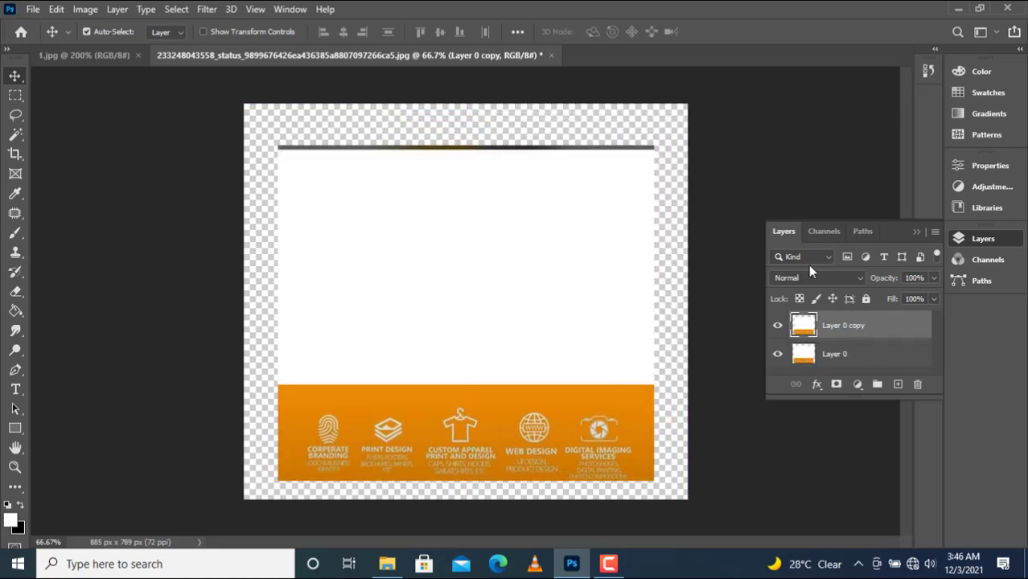
Step: Place the hidden Layer 0 copy beneath Layer 0, move Layer 0 slightly upward and show the copy
left_click(777, 325)
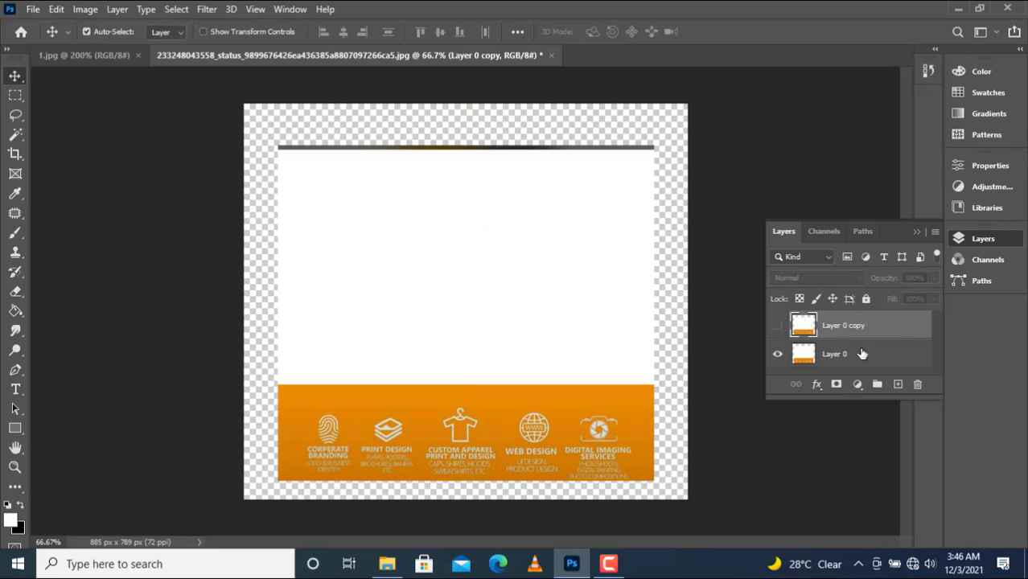
left_click_drag(853, 331, 847, 364)
left_click(828, 326)
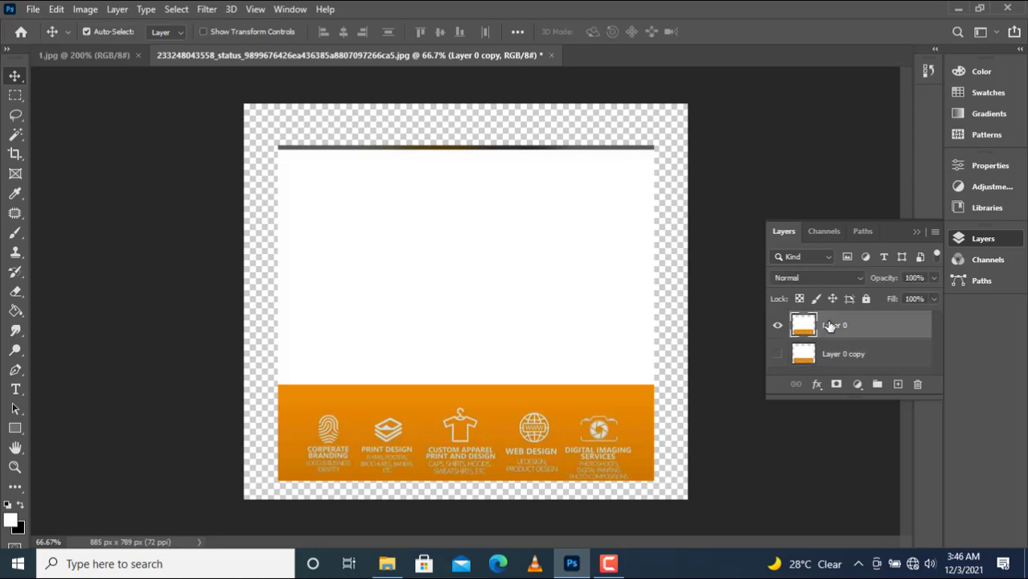
mouse_move(421, 249)
left_mouse_down()
mouse_move(437, 239)
mouse_move(416, 242)
left_mouse_up()
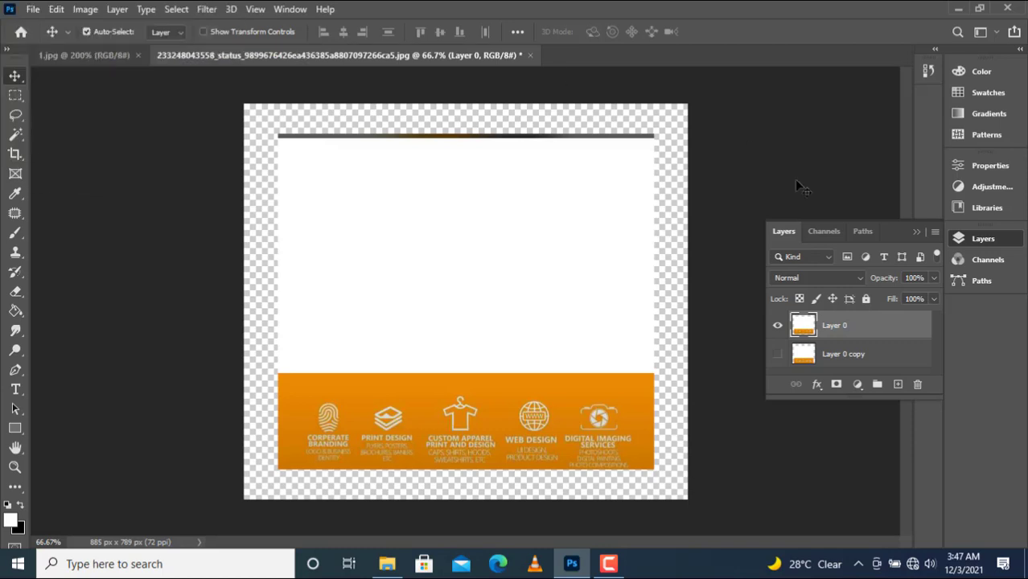
left_click(777, 354)
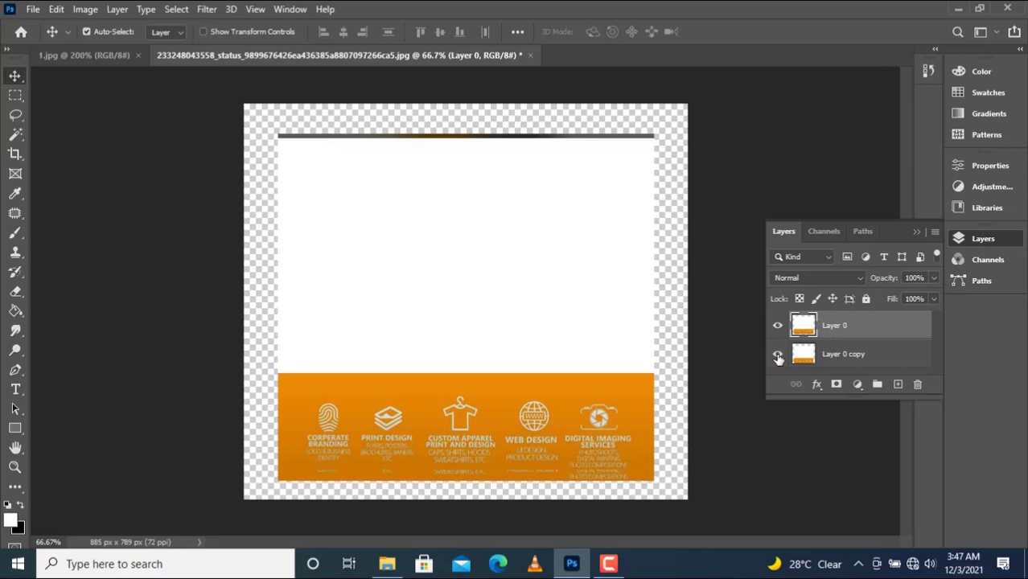
Step: Spread the two layers apart using Auto-Select, with Layer 0 on the canvas's right side and Layer 0 copy on its left
left_click_drag(514, 261, 701, 259)
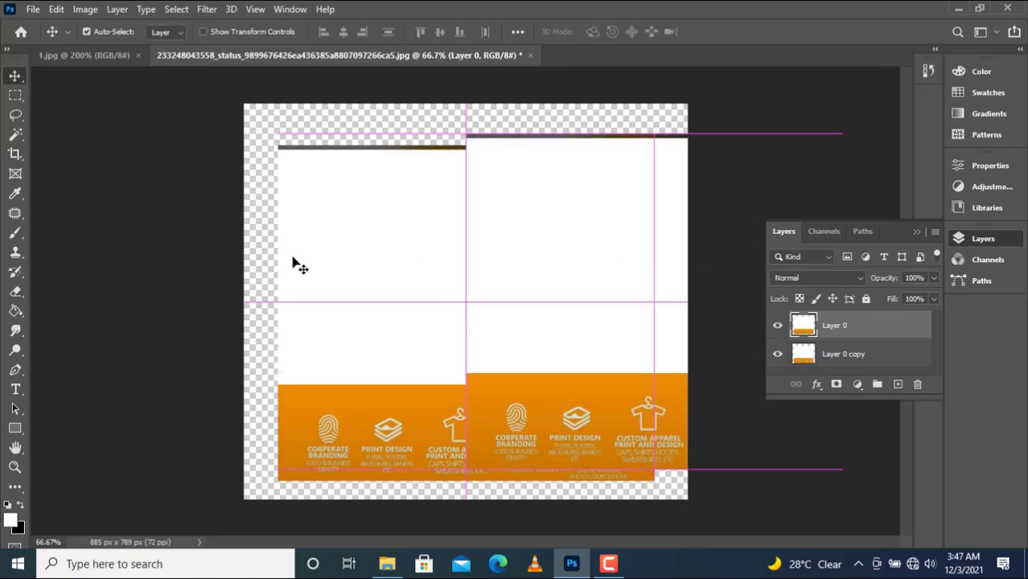
left_click_drag(375, 269, 154, 266)
left_click_drag(359, 286, 322, 285)
left_click_drag(562, 321, 527, 333)
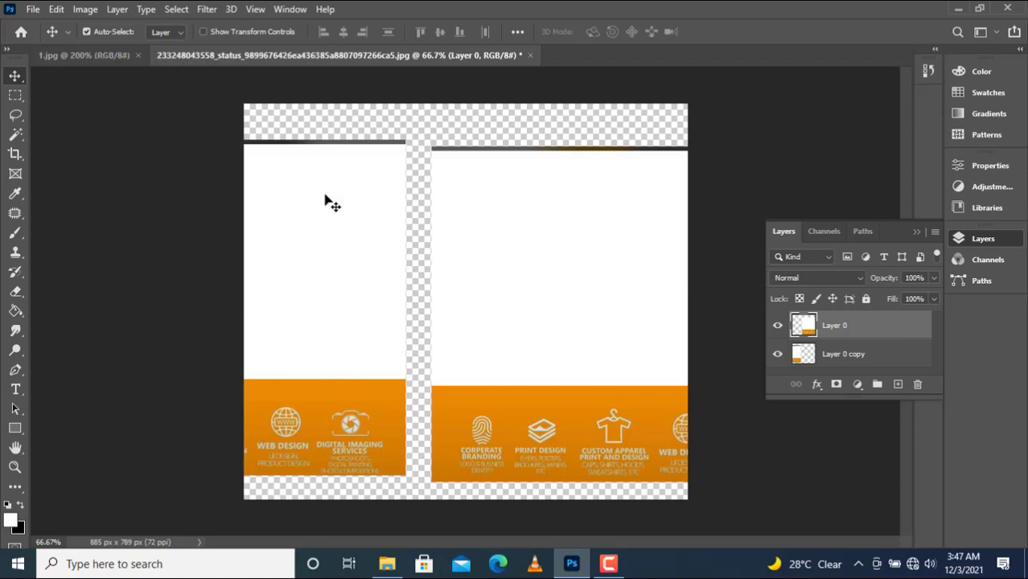
Step: Shift Layer 0 copy back partly behind Layer 0, undoing one misplaced move, and nudge Layer 0 slightly left
left_click_drag(347, 251, 574, 268)
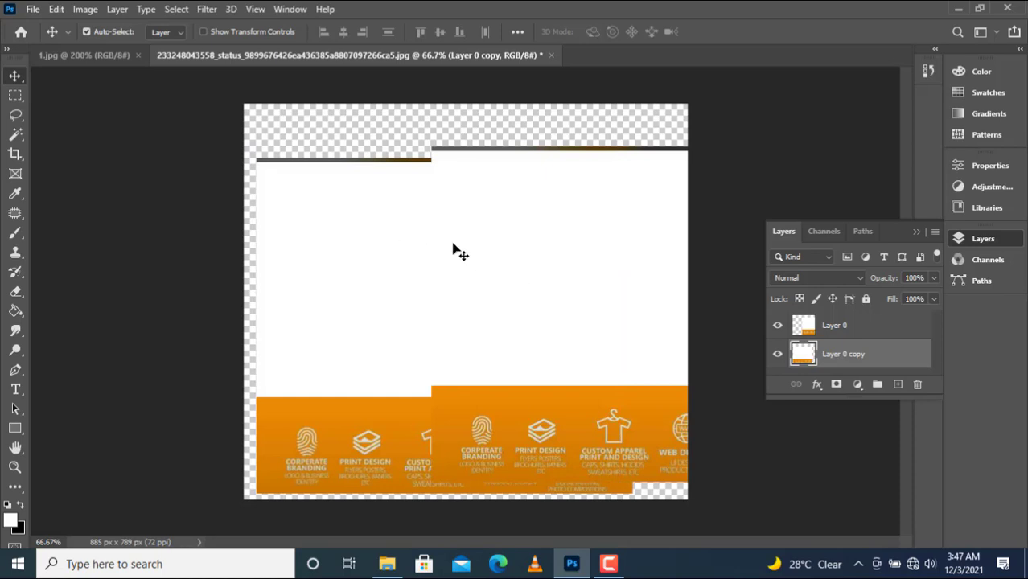
left_click_drag(409, 235, 291, 472)
key("ctrl+z")
left_click_drag(337, 361, 493, 381)
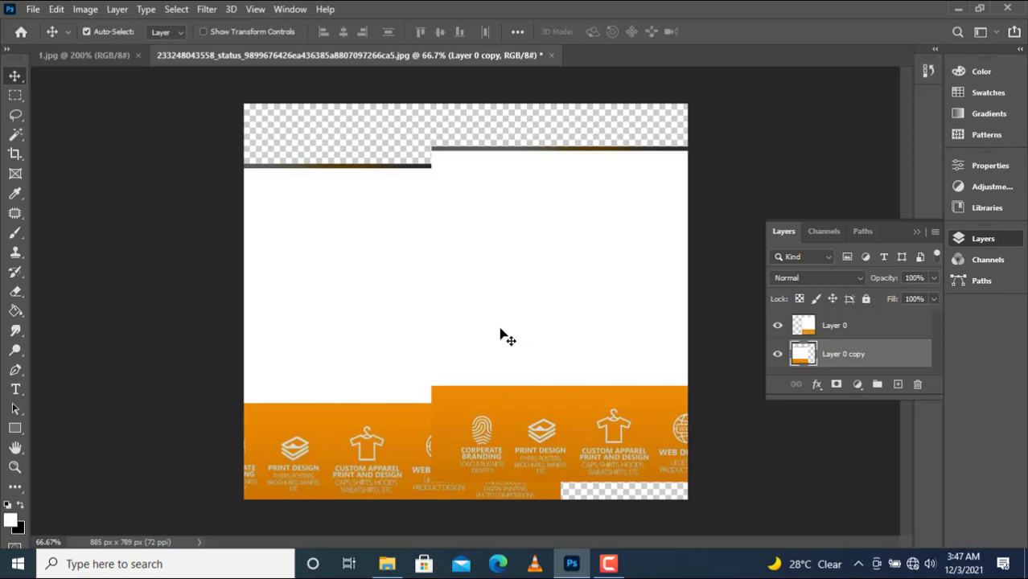
left_click_drag(542, 324, 491, 335)
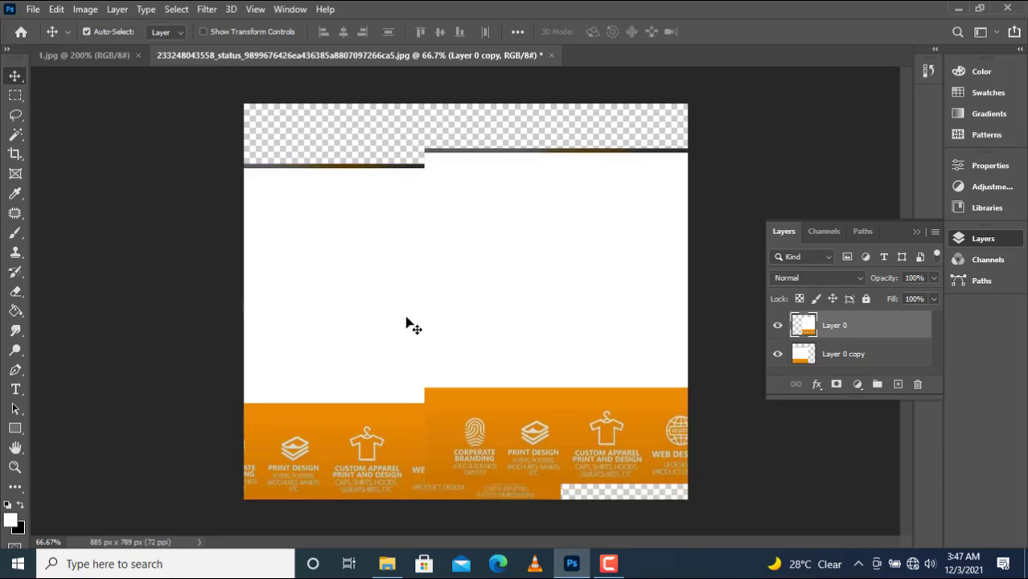
Step: Line up Layer 0 copy's top edge with Layer 0, leaving it overlapped from behind, and nudge Layer 0 sideways
left_click(347, 304)
left_click_drag(347, 304, 394, 279)
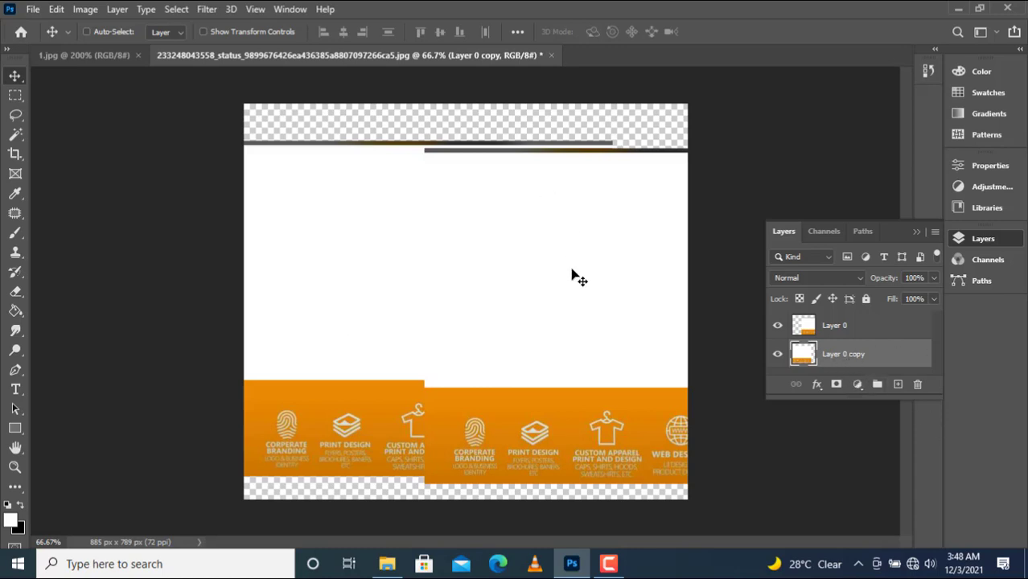
left_click_drag(536, 277, 606, 279)
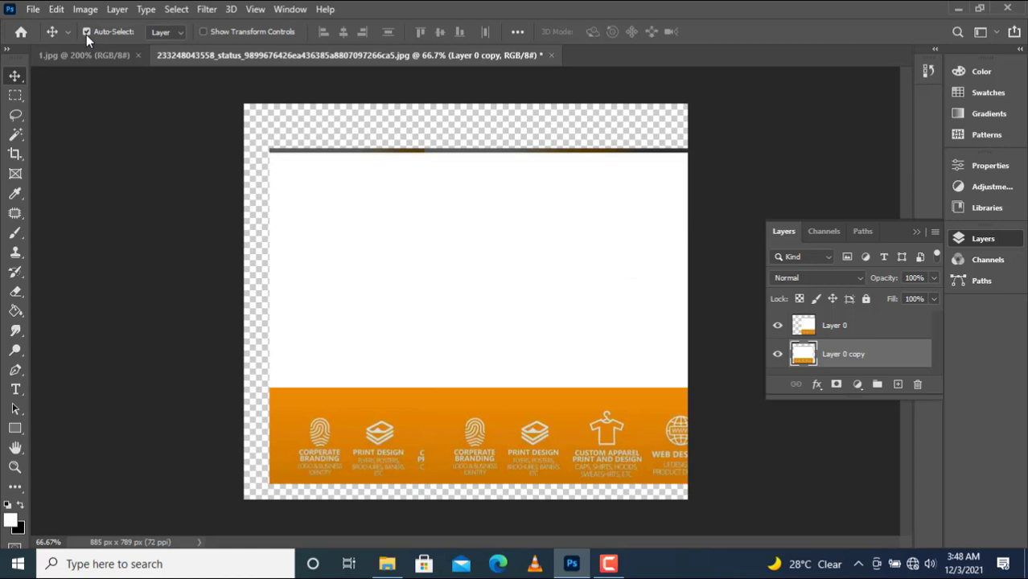
left_click_drag(597, 301, 563, 299)
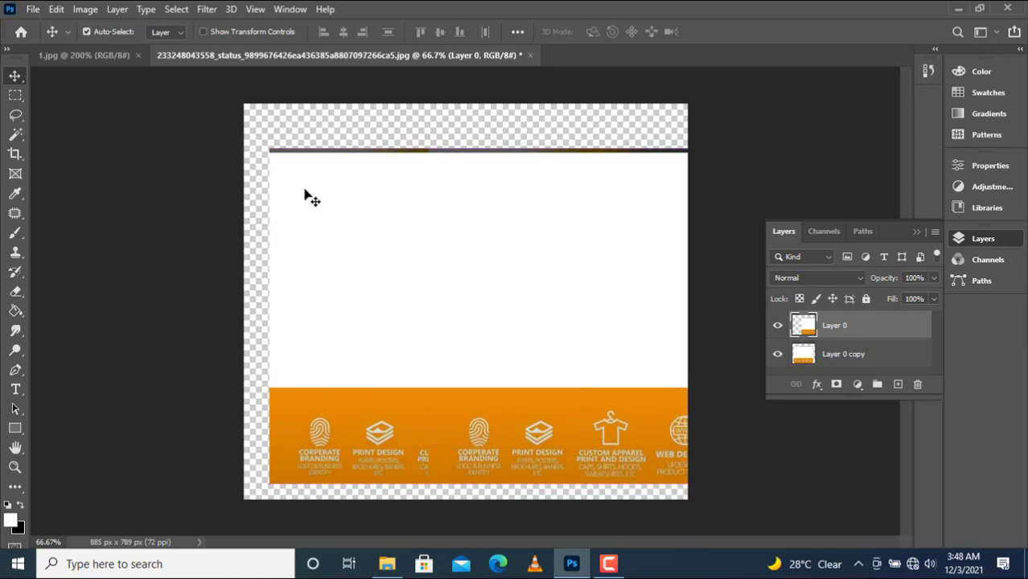
Step: Turn off Auto-Select for the Move tool and move Layer 0 and Layer 0 copy by selecting each layer first
left_click(84, 31)
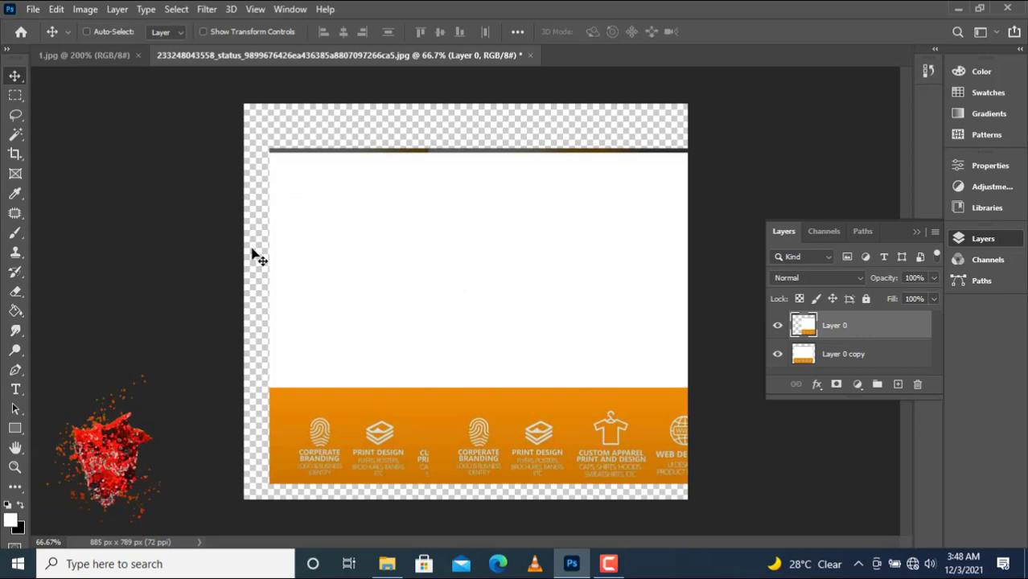
left_click_drag(259, 216, 408, 276)
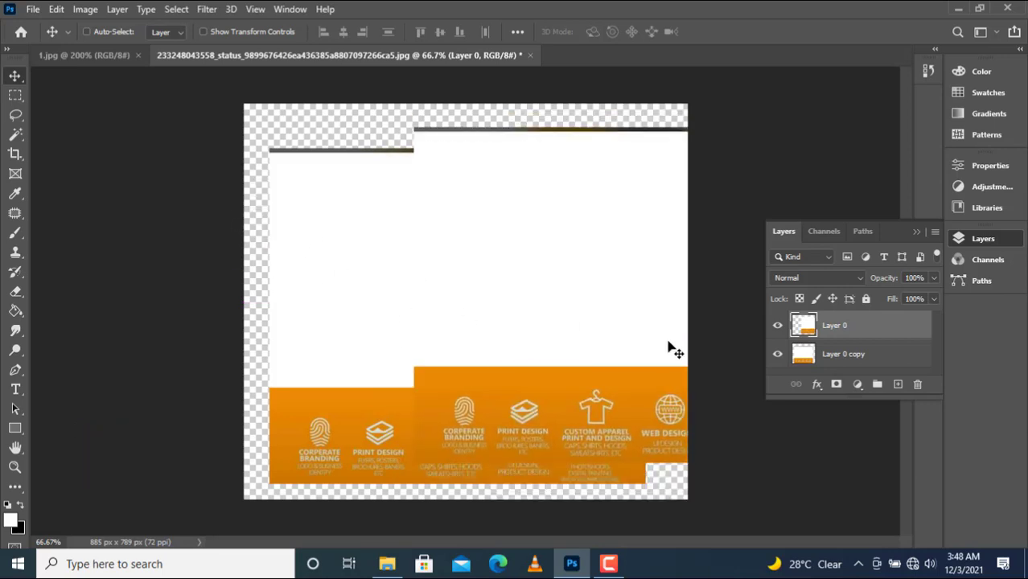
left_click(888, 356)
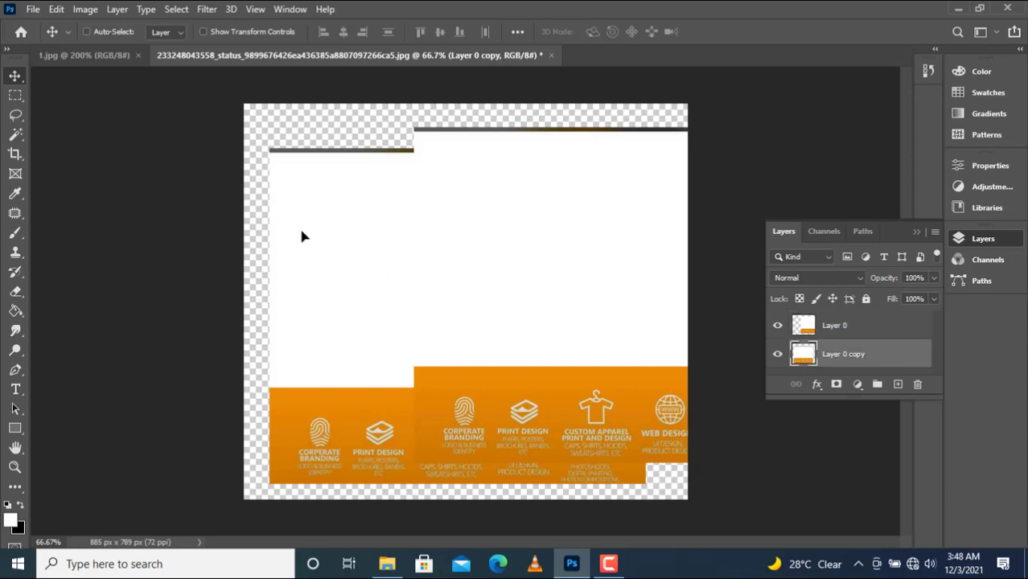
mouse_move(301, 232)
left_mouse_down()
mouse_move(269, 250)
mouse_move(285, 229)
mouse_move(326, 239)
mouse_move(229, 224)
mouse_move(312, 220)
left_mouse_up()
left_click_drag(531, 243, 631, 278)
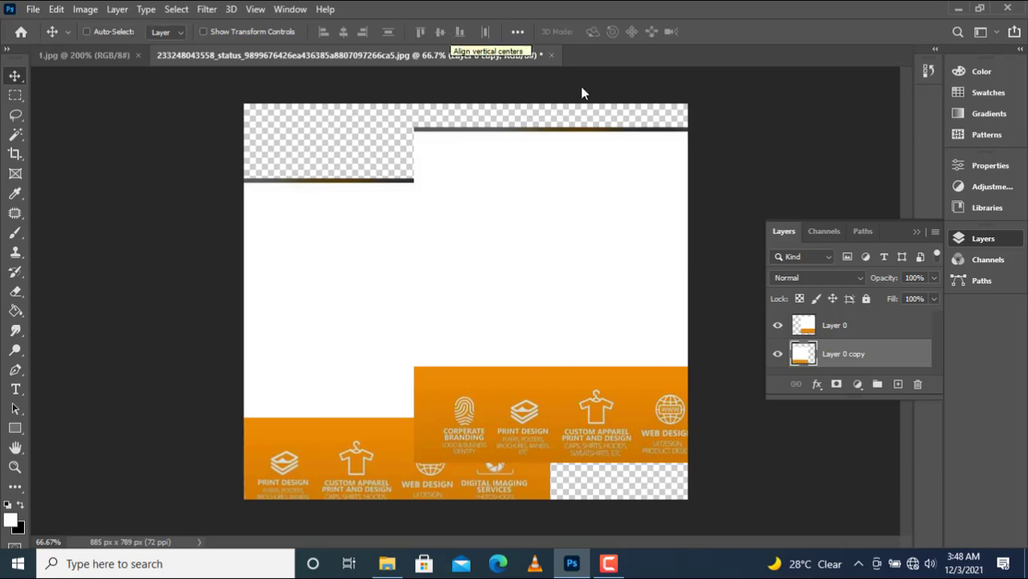
Step: Try moving Layer 0 copy up and to the left, and undo the recent layer moves
left_click_drag(466, 291, 338, 227)
key("ctrl+z")
key("ctrl+z")
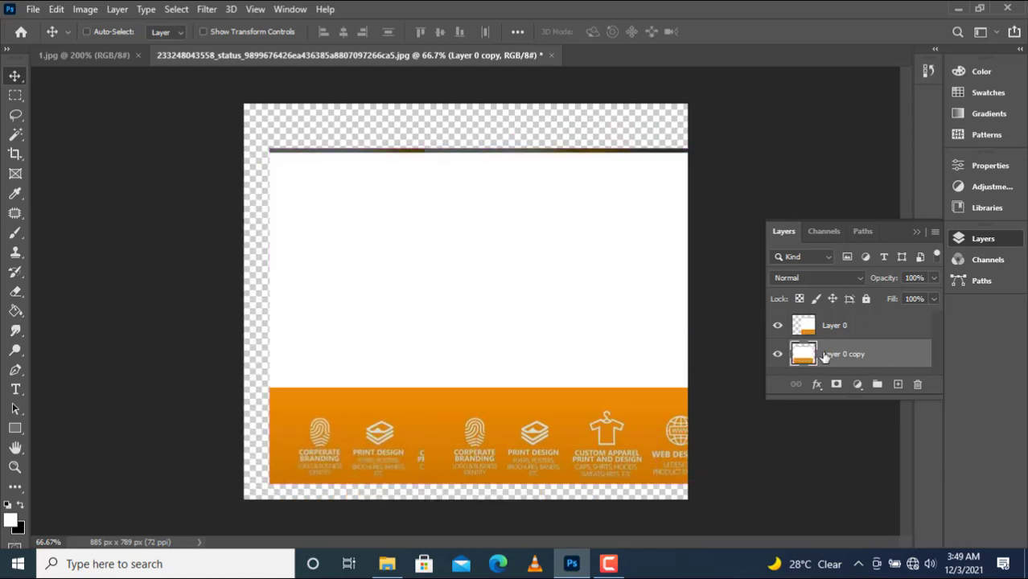
Step: Delete Layer 0 copy and move Layer 0 back to near the middle of the canvas
key("Delete")
left_click_drag(557, 299, 408, 299)
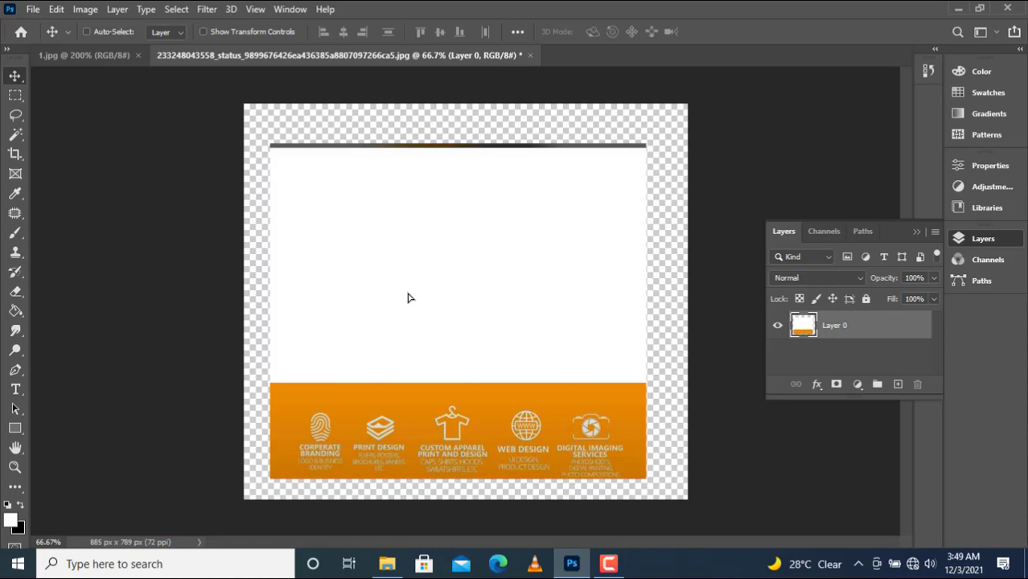
left_click(61, 9)
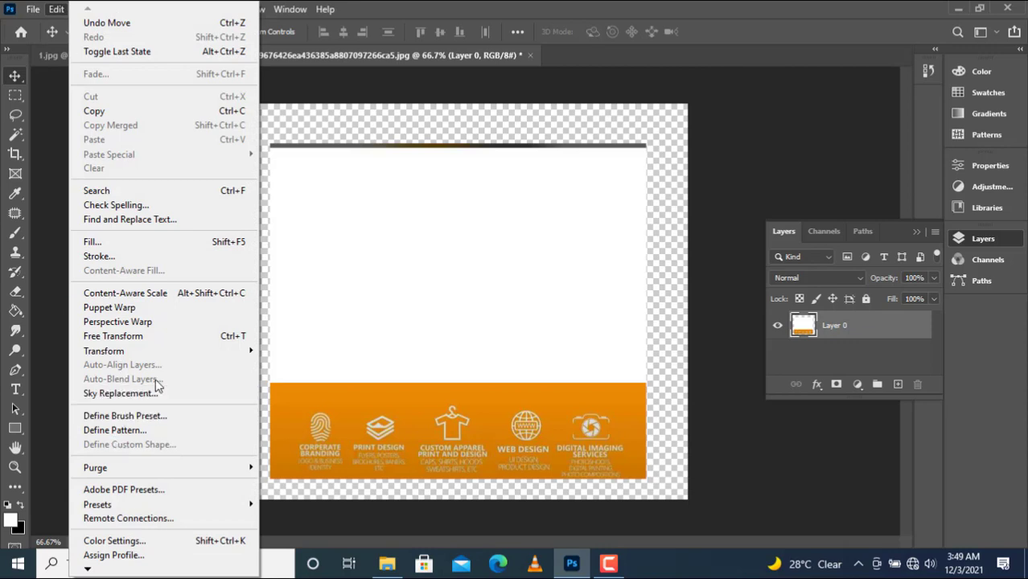
mouse_move(129, 360)
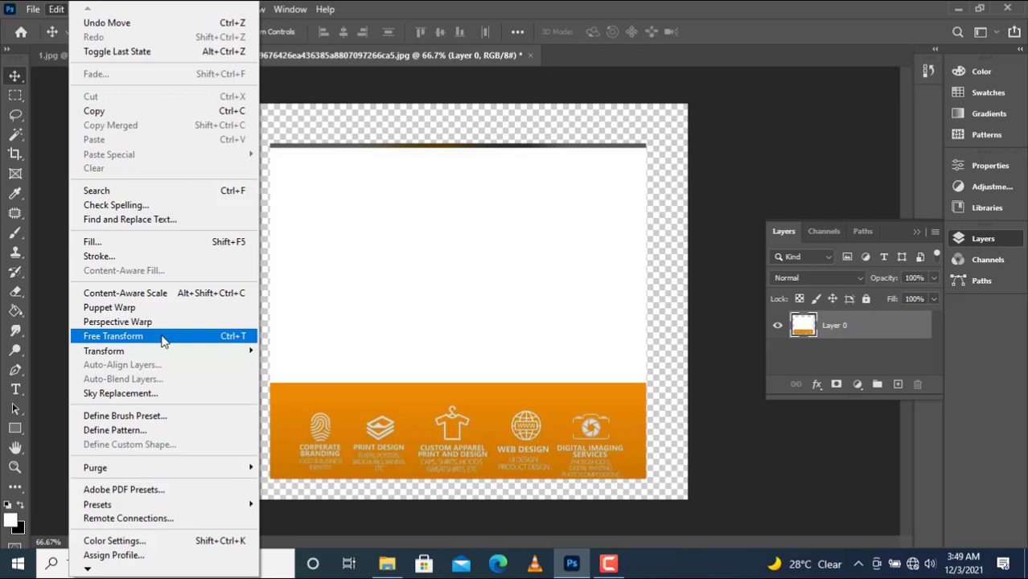
mouse_move(165, 354)
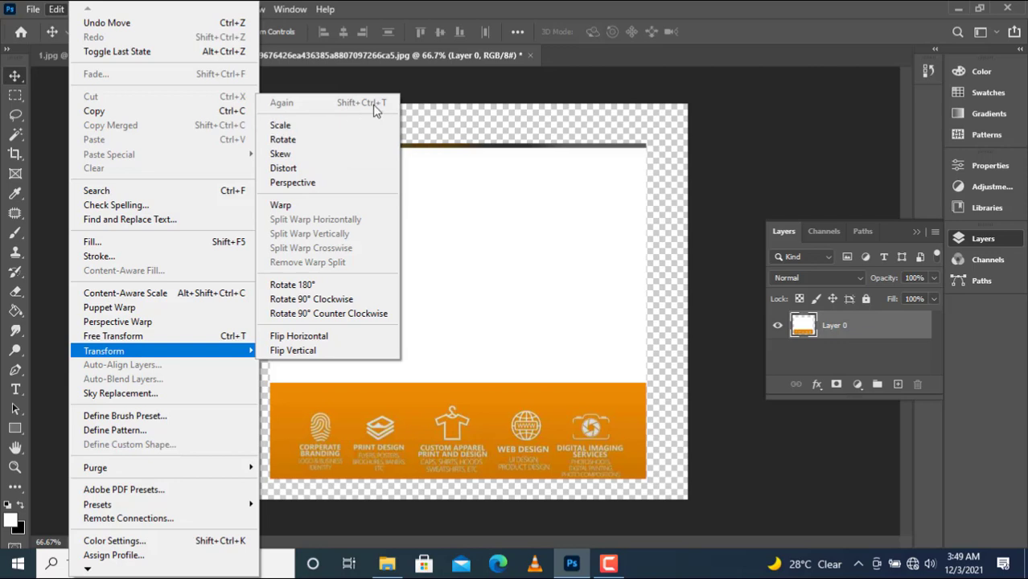
left_click(482, 201)
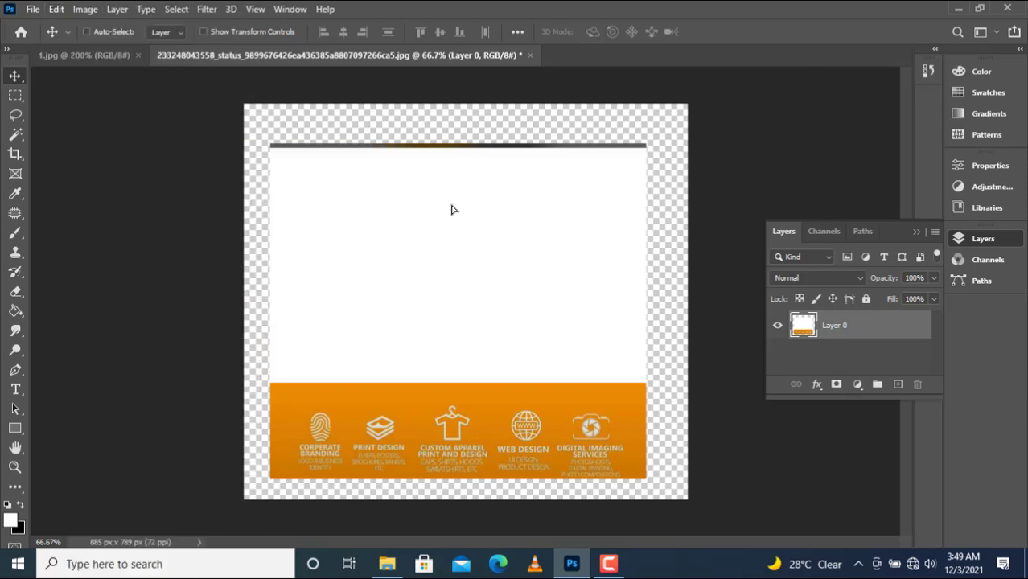
Step: Nudge Layer 0 down and to the right, and open and accept Free Transform on it
mouse_move(452, 209)
left_mouse_down()
mouse_move(483, 225)
mouse_move(464, 222)
left_mouse_up()
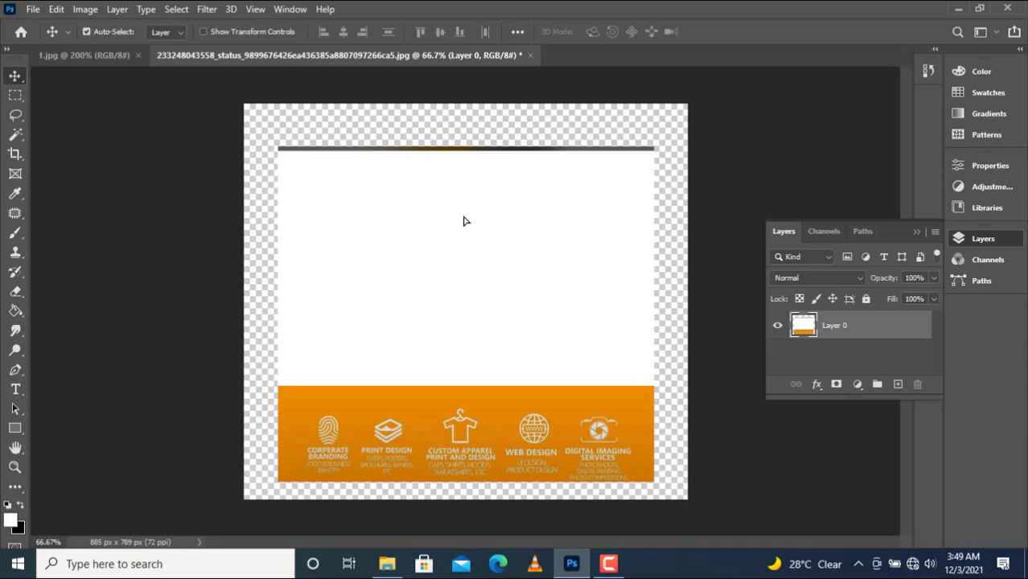
key("ctrl+t")
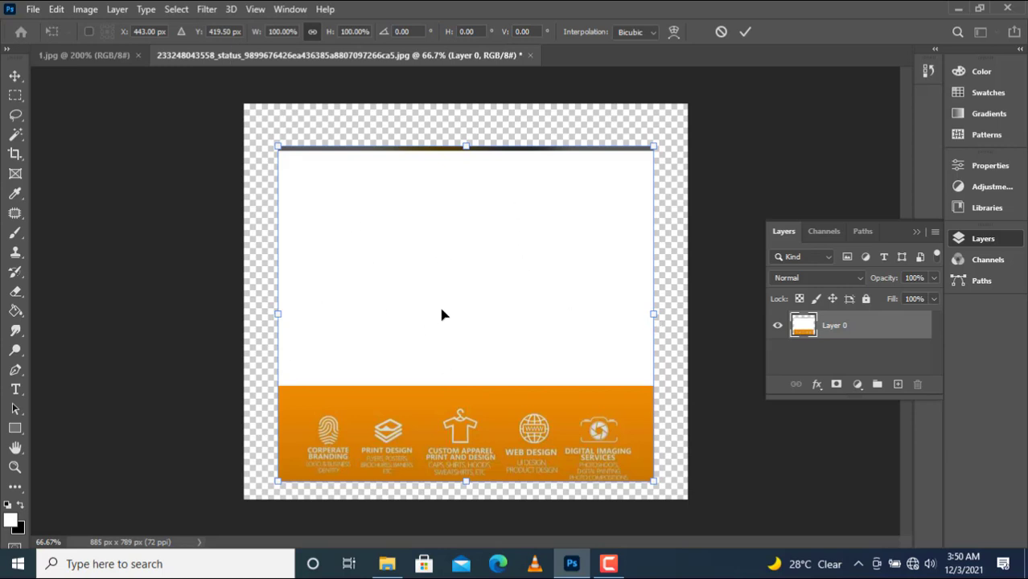
left_click(746, 32)
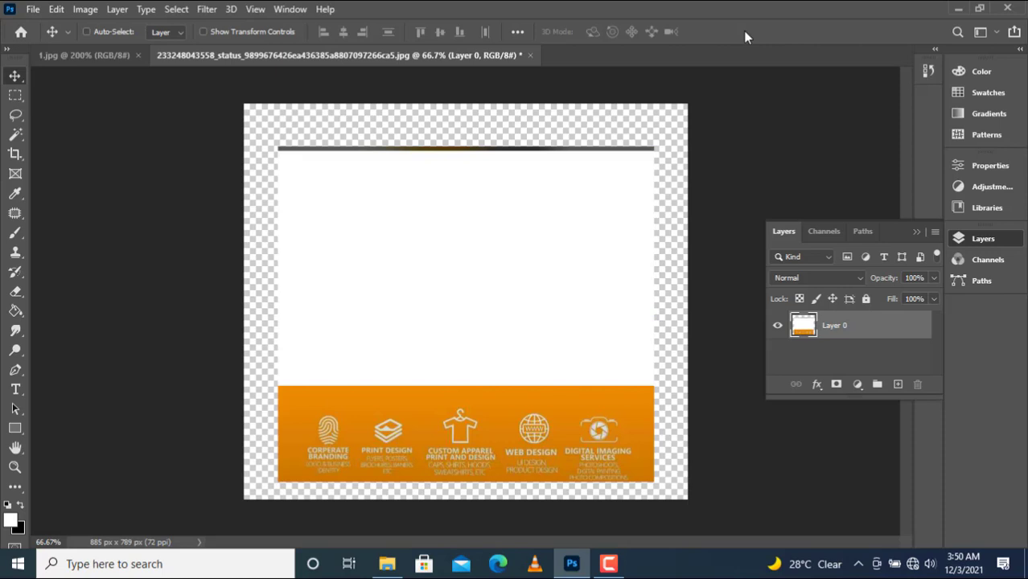
Step: Free-transform Layer 0 to reposition it by hand and with its position values, ending at X 455 px and Y 376.5 px
key("ctrl+t")
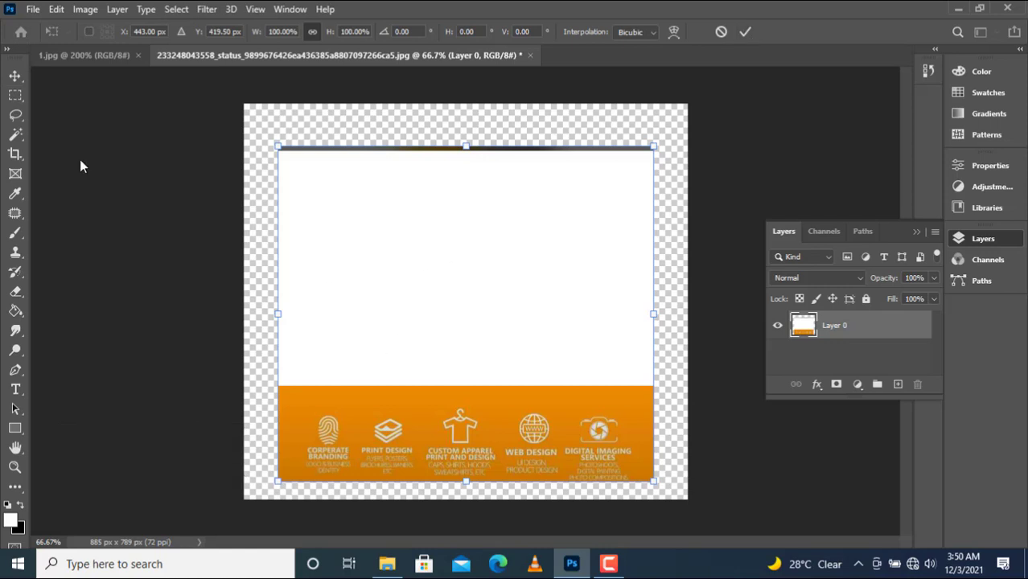
left_click_drag(399, 285, 305, 284)
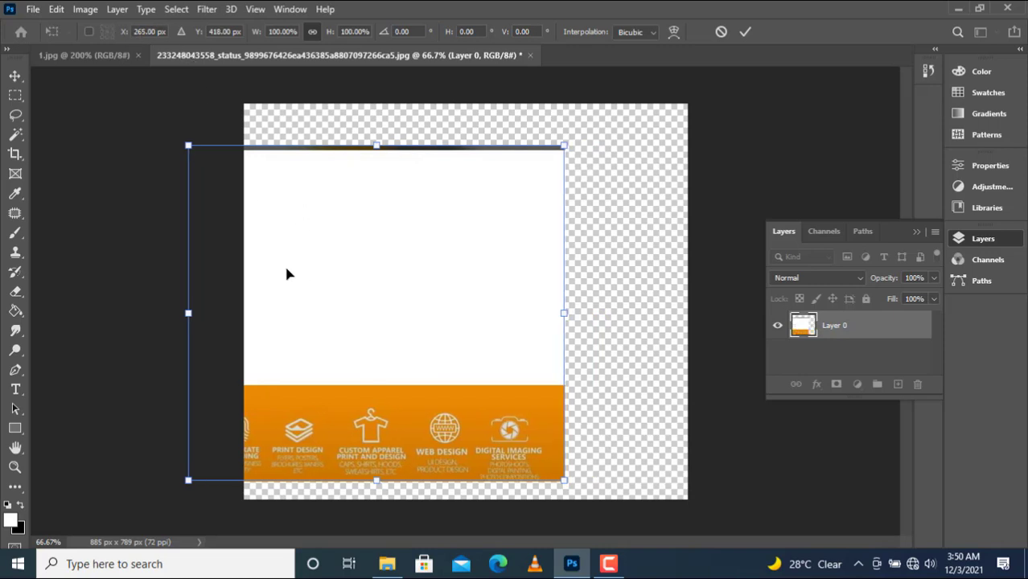
left_click_drag(287, 272, 374, 256)
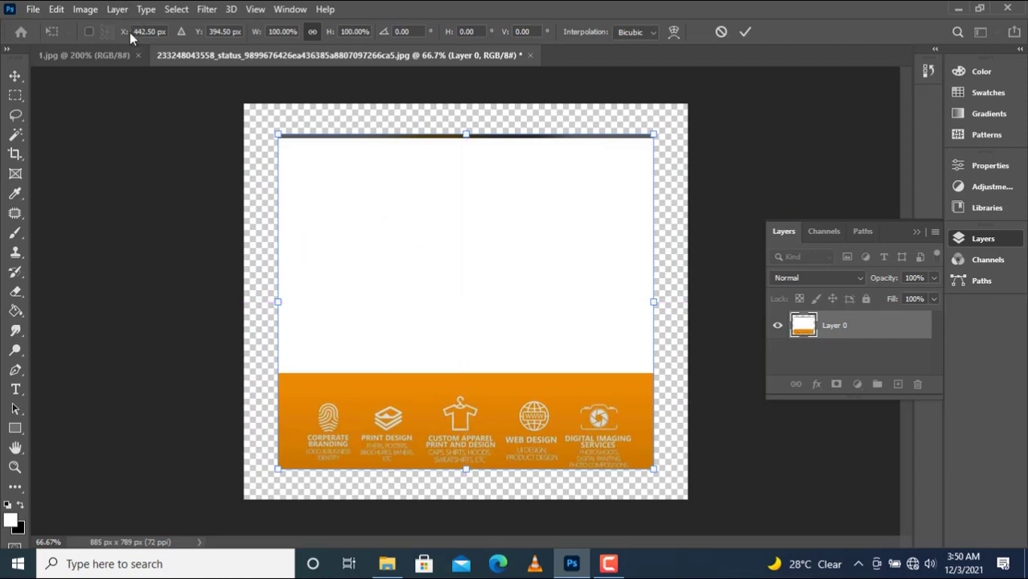
left_click_drag(127, 32, 173, 71)
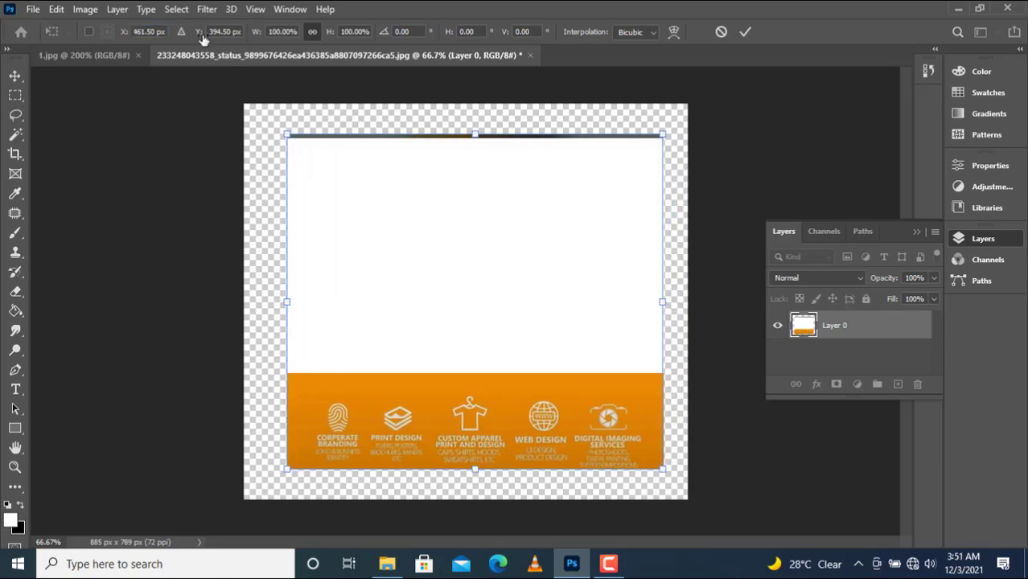
left_click_drag(203, 37, 180, 32)
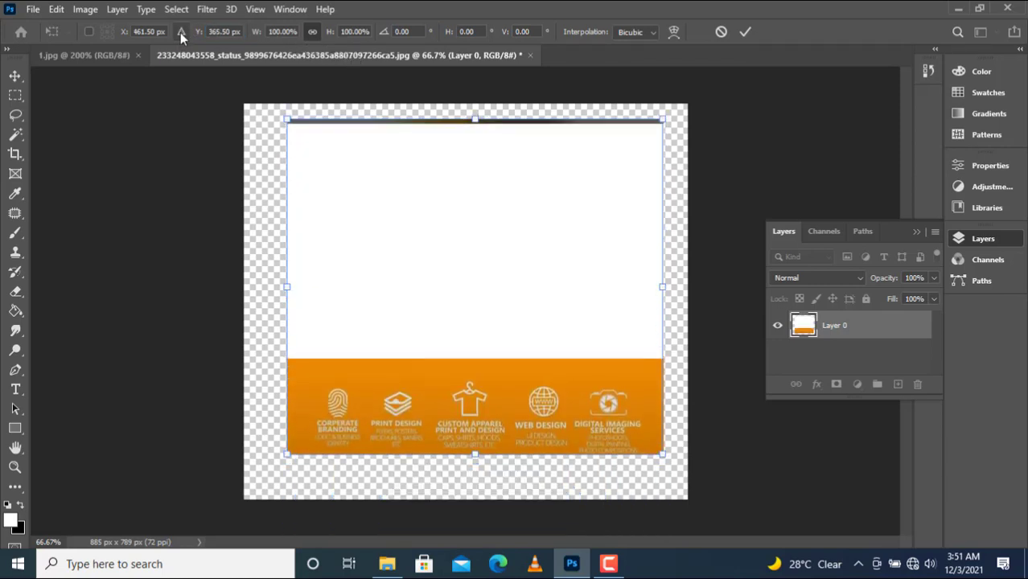
key("ctrl+z")
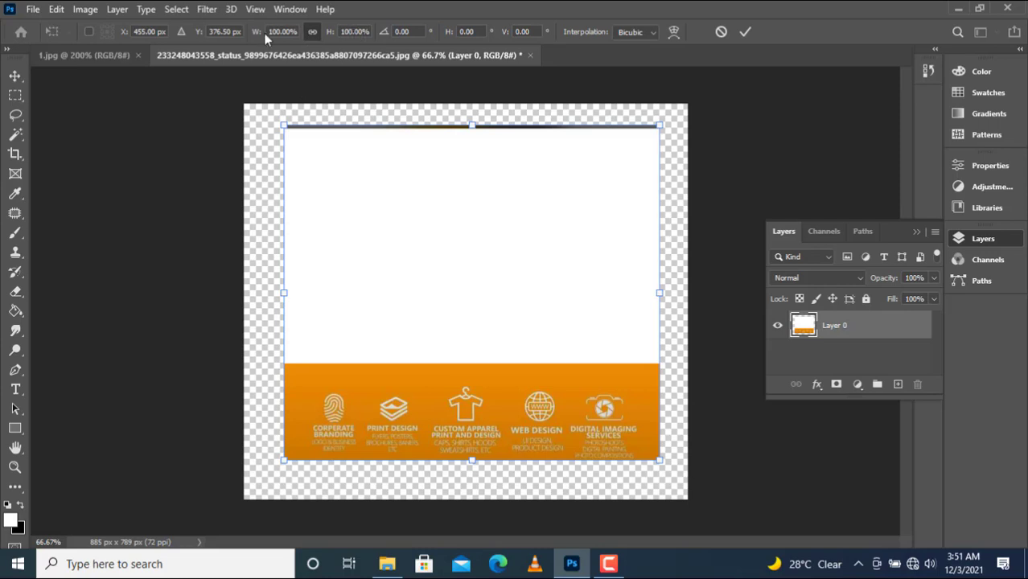
Step: Scale Layer 0 to about 97% with linked proportions, then unlink width and height and stretch the width to 104.07%
mouse_move(264, 35)
left_mouse_down()
mouse_move(207, 38)
mouse_move(293, 35)
mouse_move(255, 46)
left_mouse_up()
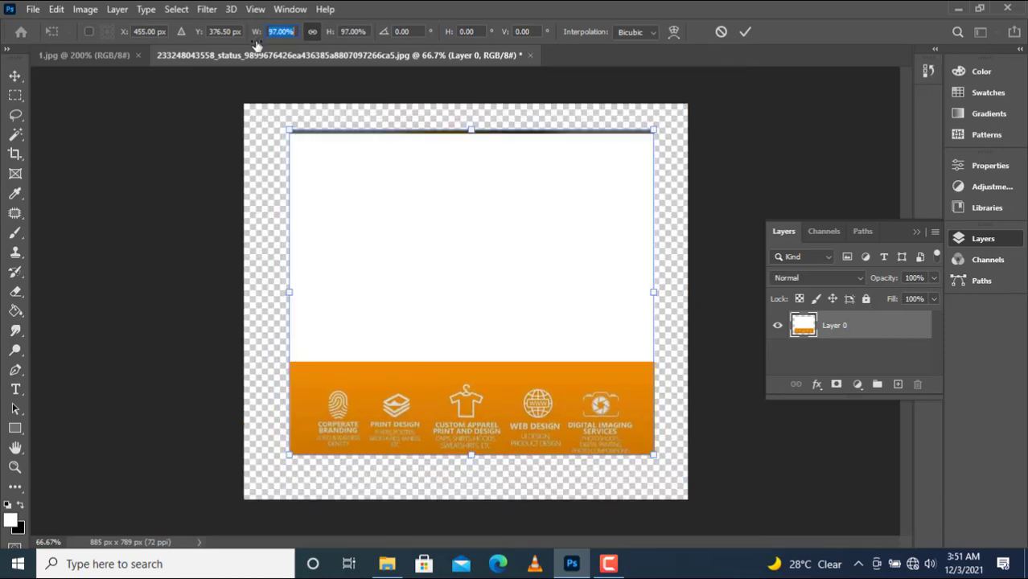
left_click(312, 33)
mouse_move(258, 40)
left_mouse_down()
mouse_move(328, 42)
mouse_move(263, 45)
left_mouse_up()
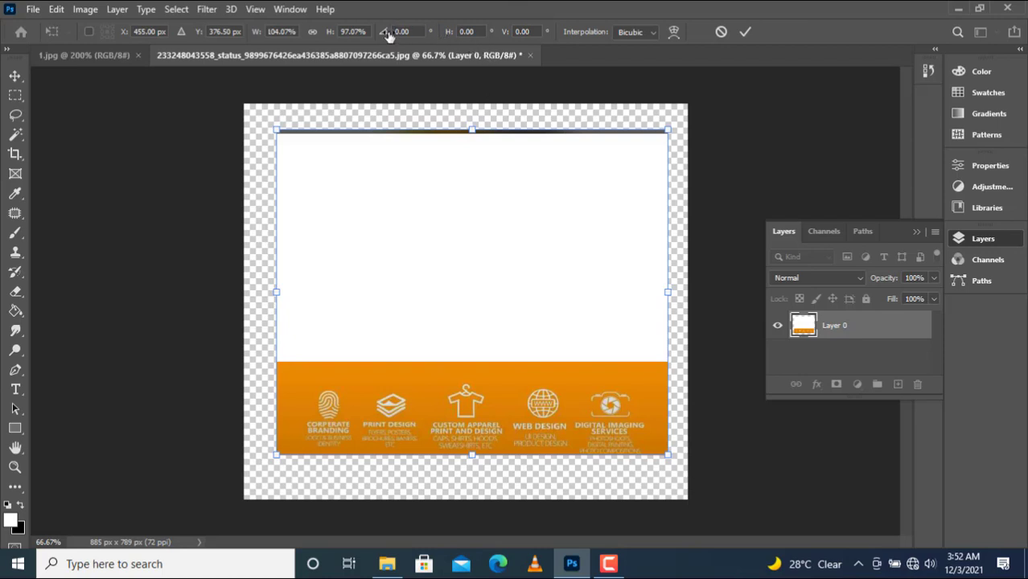
Step: Try rotating Layer 0 with the rotation angle and by hand around its box, and apply the transform
left_click_drag(389, 37, 370, 36)
left_click_drag(352, 47, 685, 75)
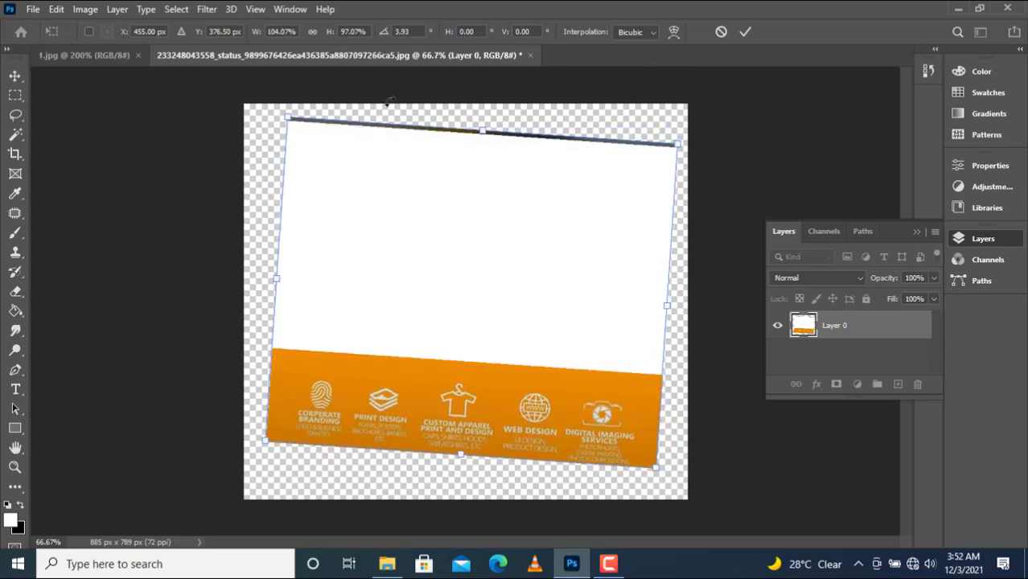
left_click_drag(389, 101, 390, 102)
key("Return")
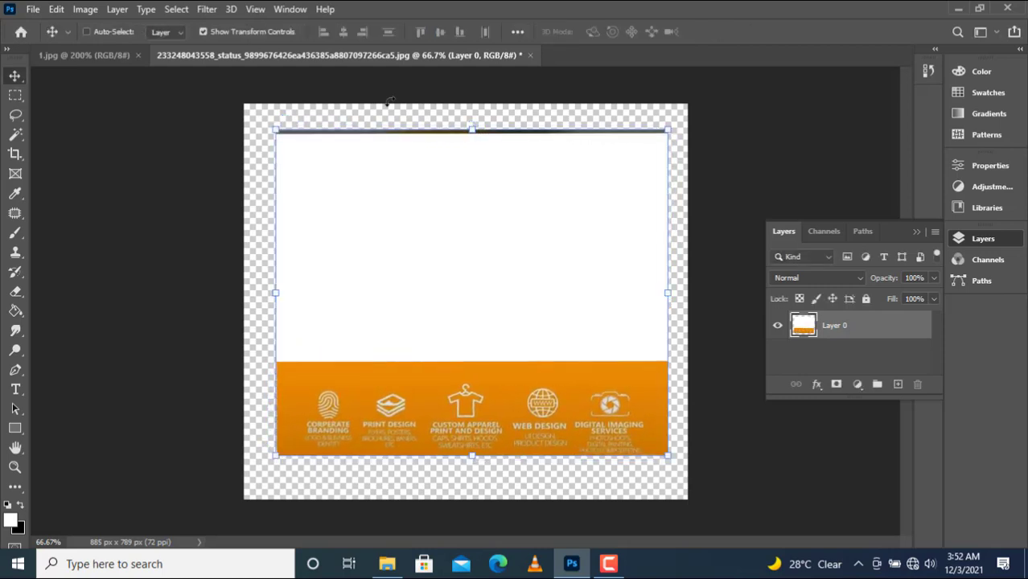
Step: Undo the scaling and rotation of Layer 0 and turn off Show Transform Controls
key("ctrl+z")
key("ctrl+z")
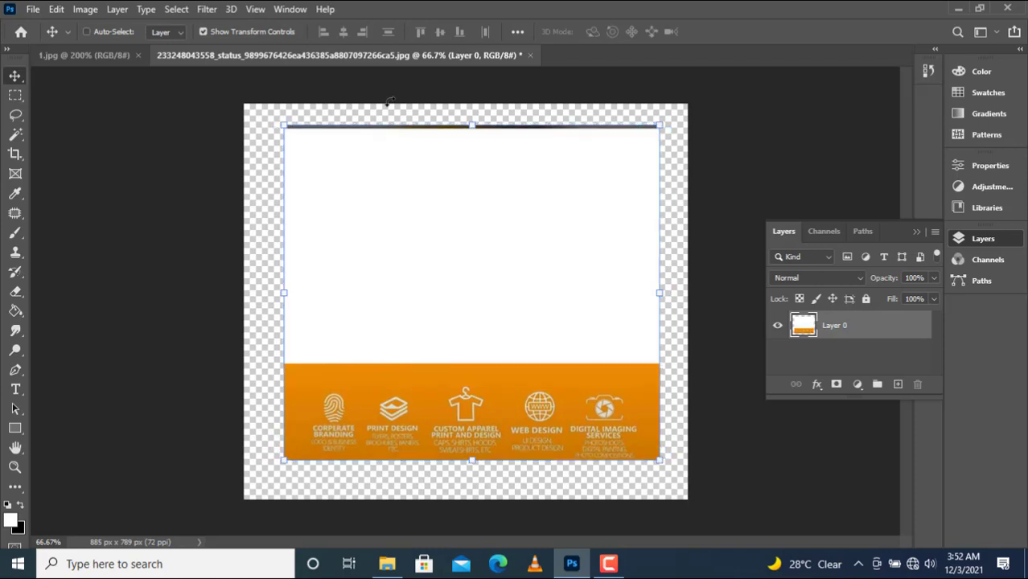
left_click(205, 32)
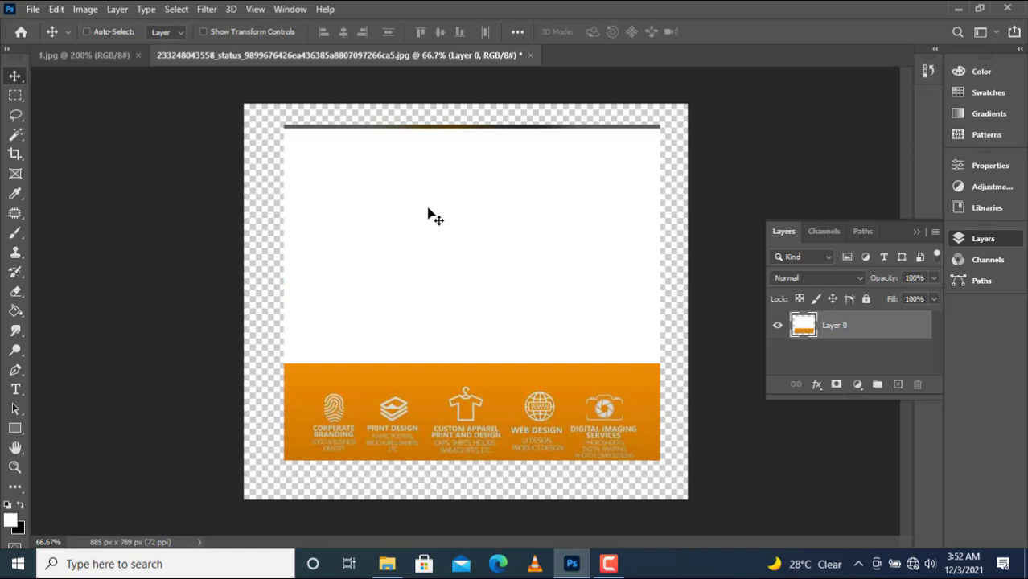
Step: Free-transform Layer 0 and rotate it by hand from outside its upper corners to about 1.7°
key("ctrl")
key("ctrl+t")
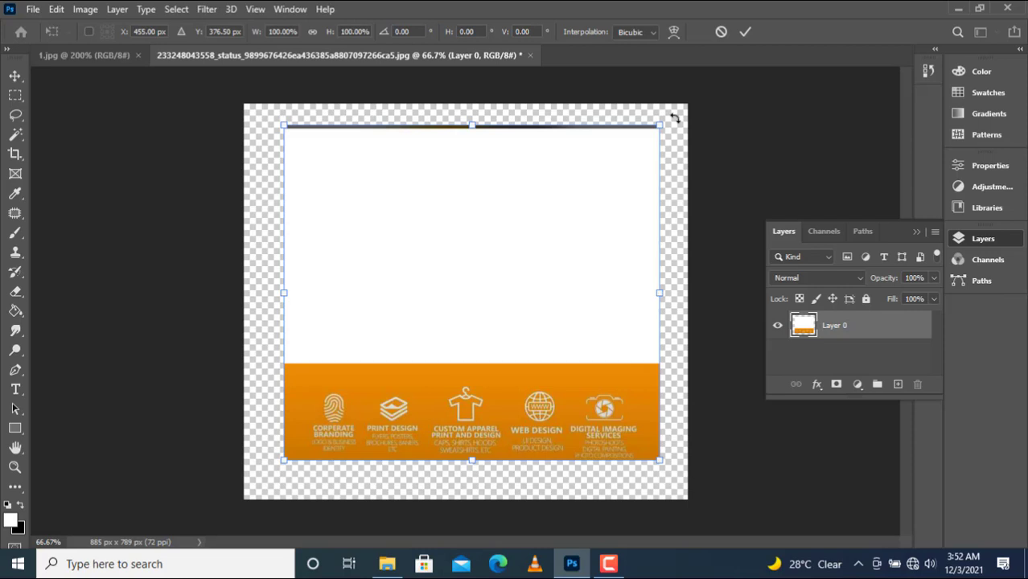
left_click_drag(674, 118, 641, 141)
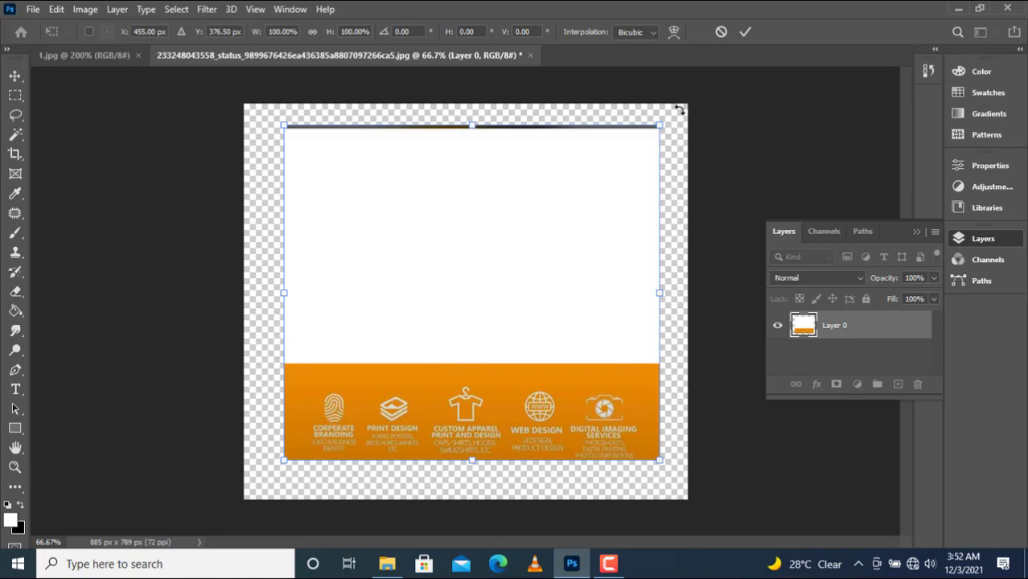
left_click_drag(680, 109, 673, 115)
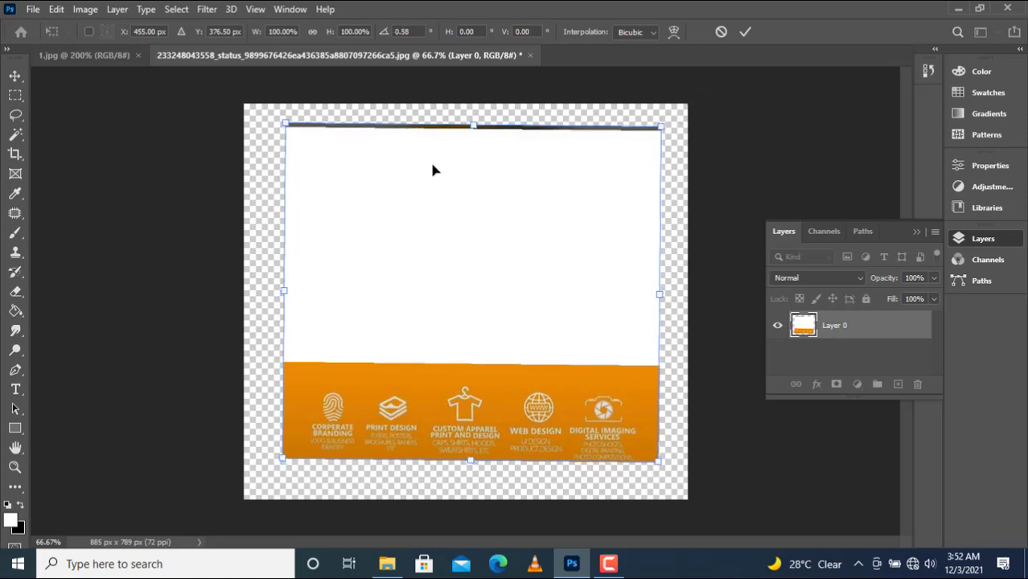
left_click_drag(270, 121, 299, 101)
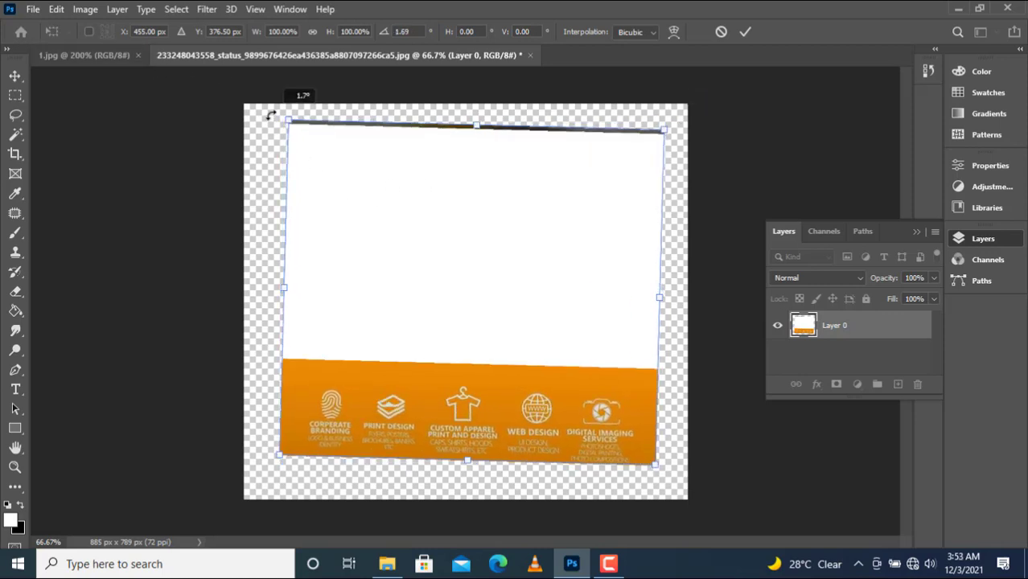
Step: Show the transform reference point, move it near Layer 0's upper-left corner, rotate the layer about it, and undo that rotation
left_click(89, 32)
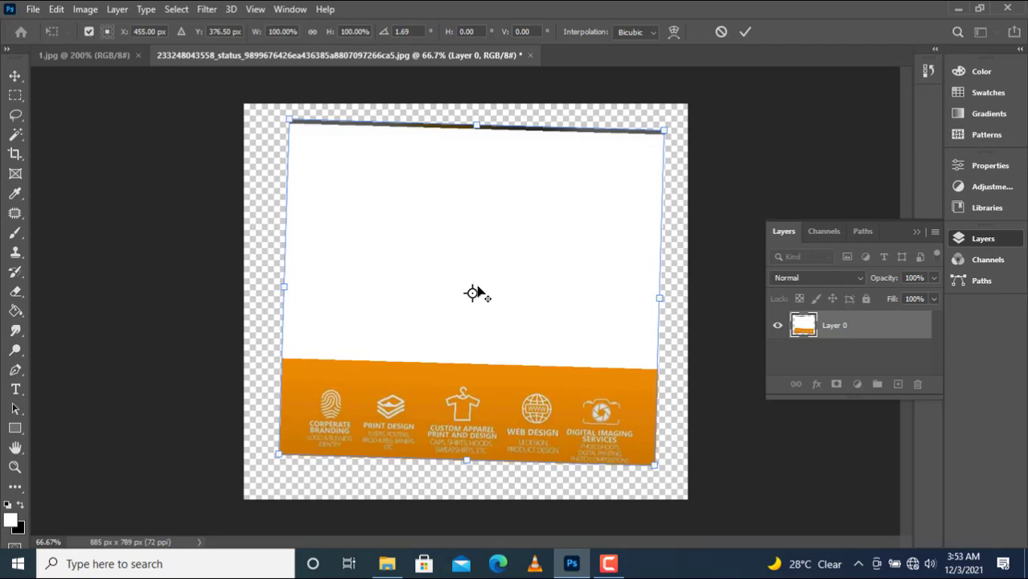
left_click_drag(472, 294, 303, 139)
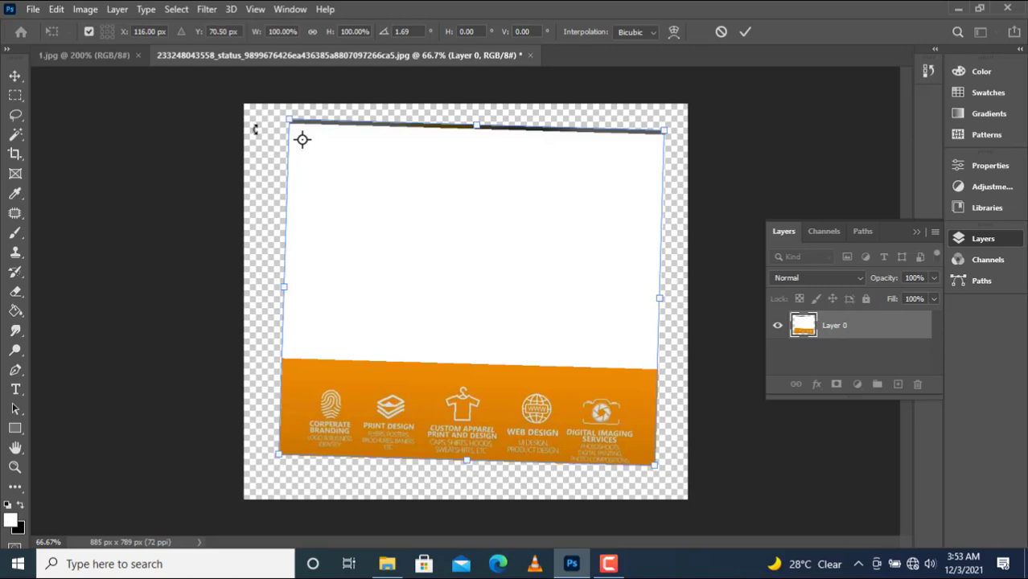
left_click_drag(254, 130, 351, 187)
key("ctrl+z")
Step: Try rotating Layer 0 about reference points near its top middle and over its lower-right area, and cancel the transform
left_click_drag(308, 145, 478, 140)
left_click_drag(256, 141, 254, 111)
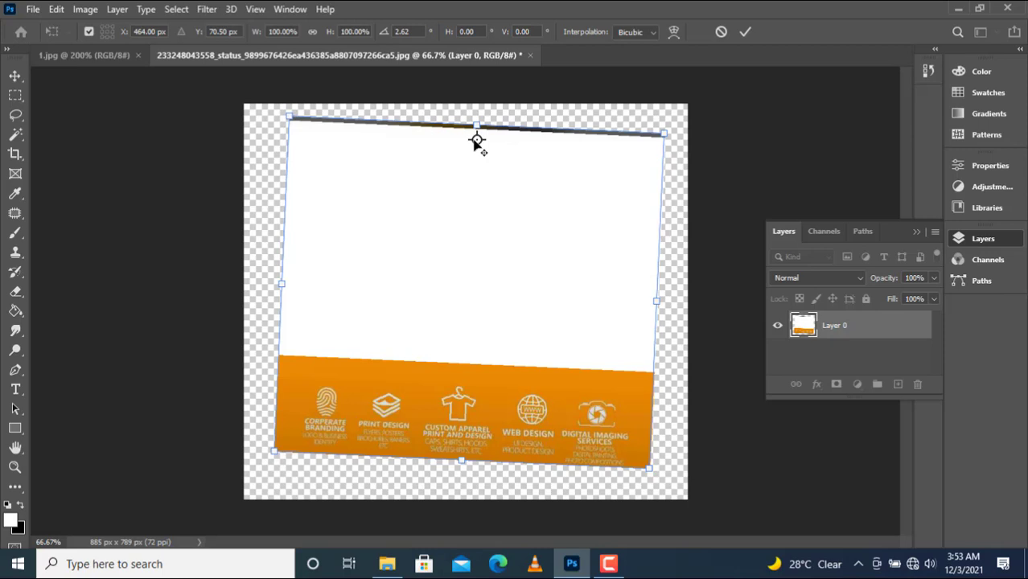
left_click_drag(475, 141, 473, 265)
left_click_drag(492, 306, 578, 388)
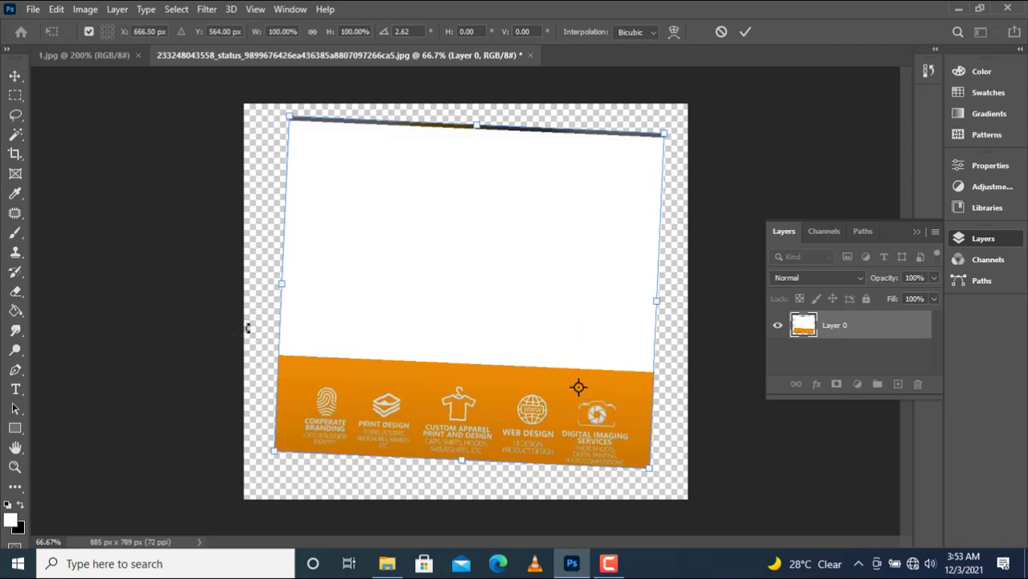
left_click_drag(247, 327, 377, 354)
key("ctrl+z")
key("Escape")
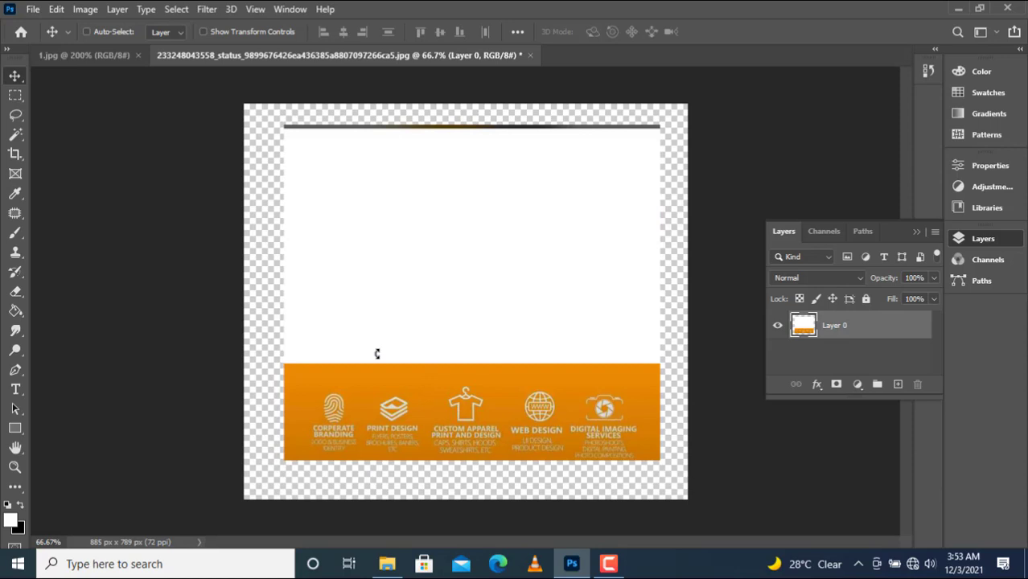
Step: Warp Layer 0 by folding its lower-right corner in toward the center, apply it, and undo the warp
key("ctrl+t")
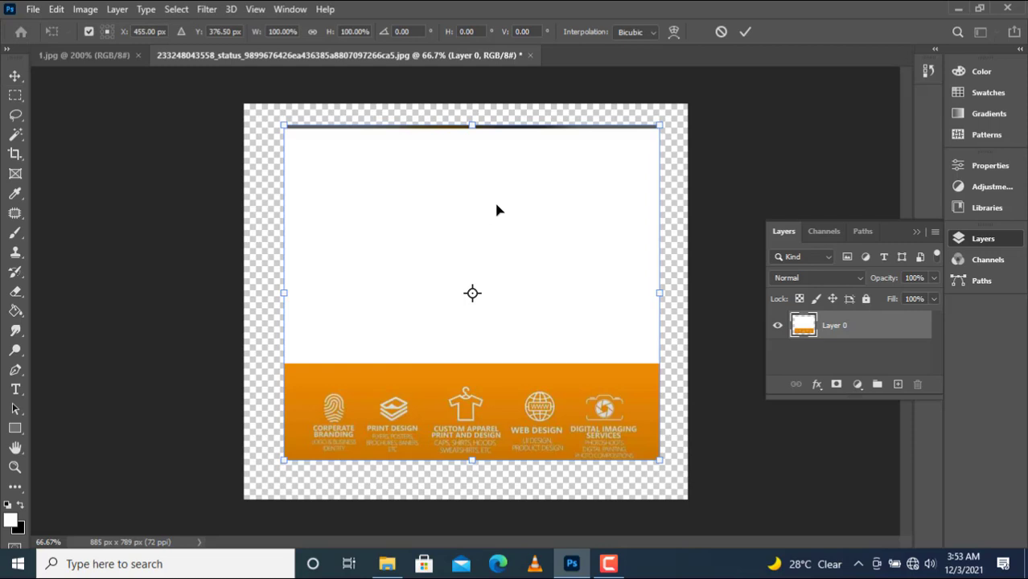
left_click(674, 32)
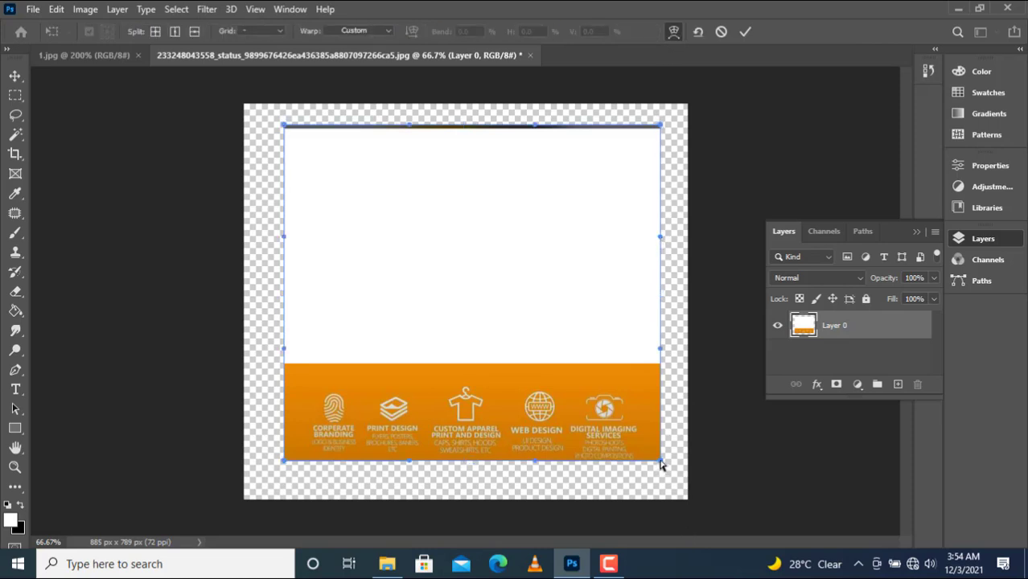
left_click_drag(660, 464, 526, 330)
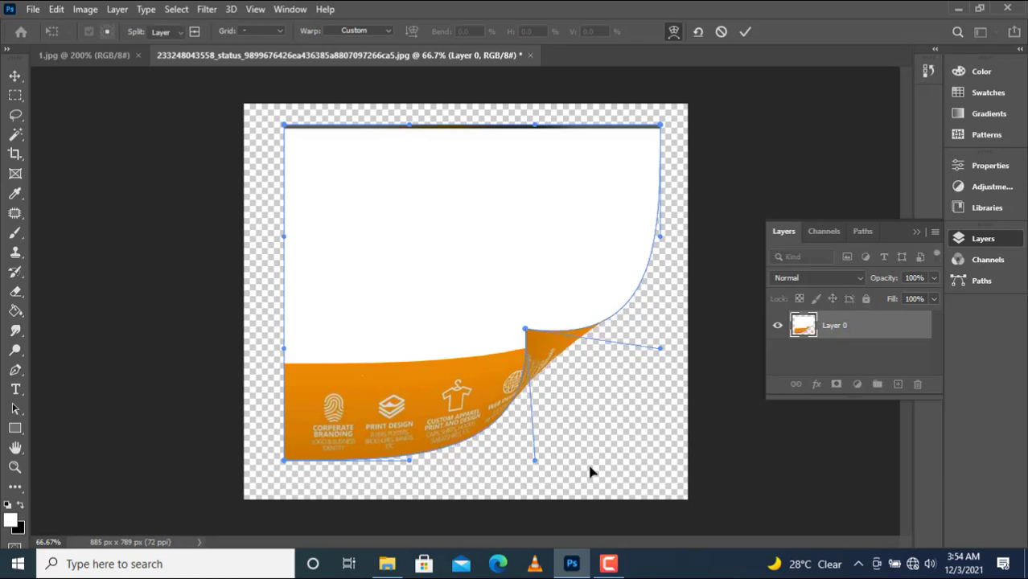
key("Return")
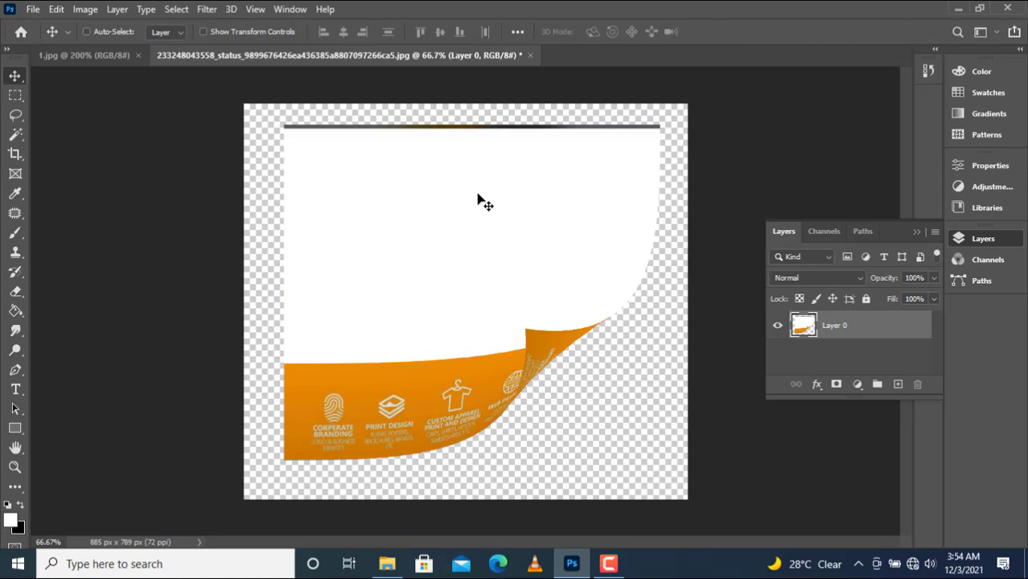
key("ctrl+z")
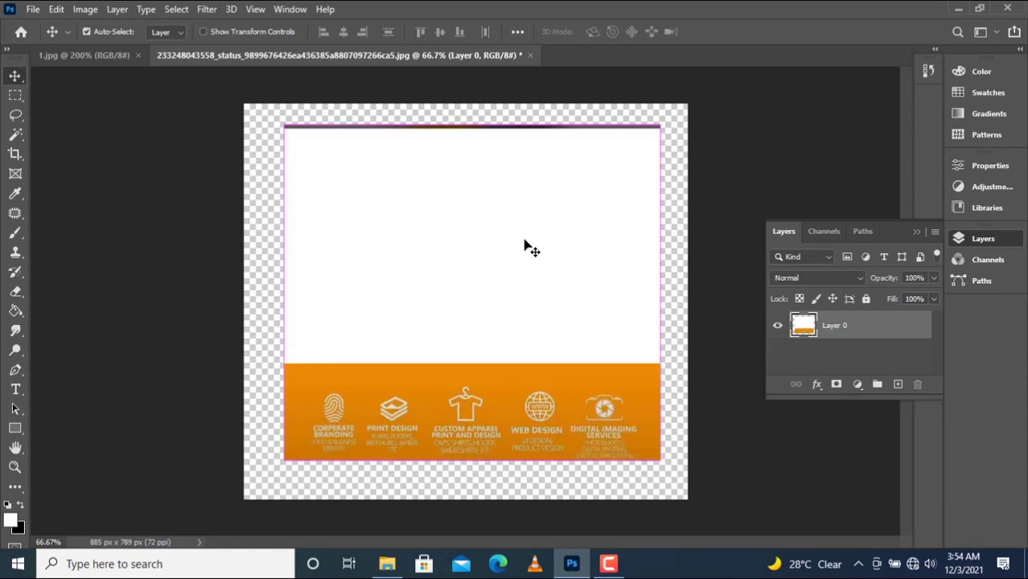
Step: Put Layer 0 in Warp mode, try bending both sides inward with their upper handles, and undo the bends
key("ctrl+t")
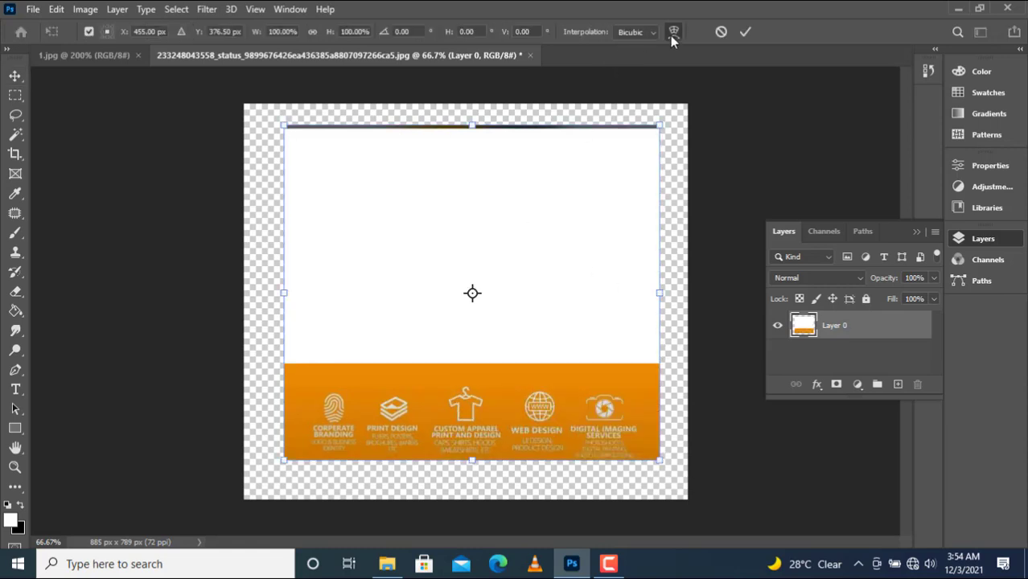
left_click(672, 34)
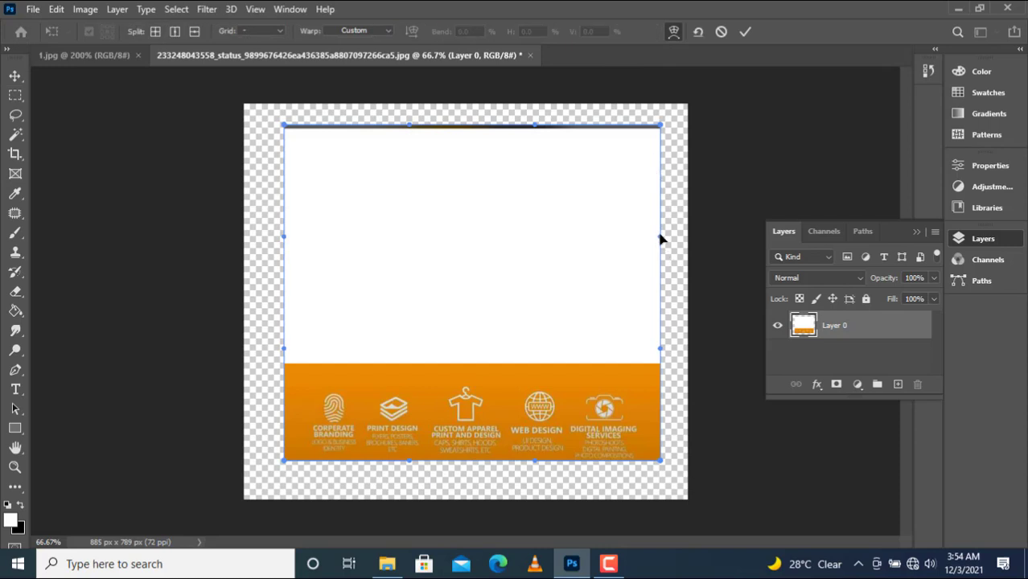
left_click_drag(660, 238, 389, 315)
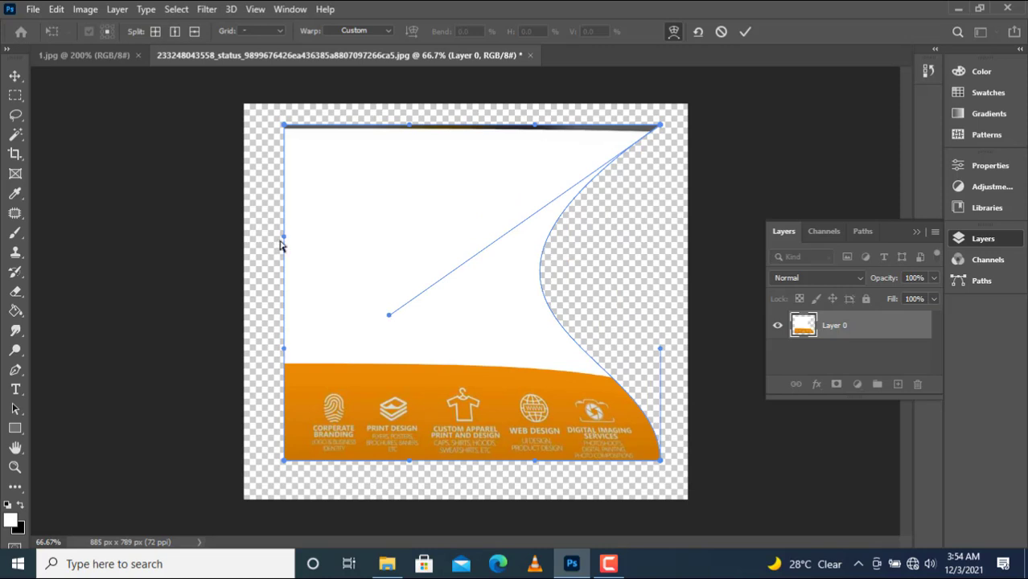
left_click_drag(285, 239, 618, 380)
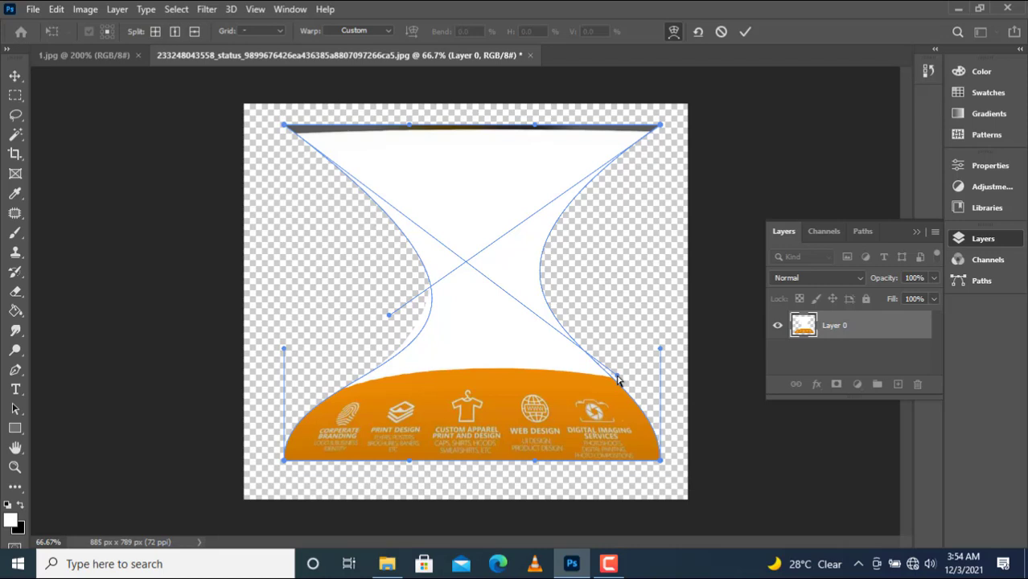
key("ctrl+z")
key("ctrl+z")
key("ctrl+z")
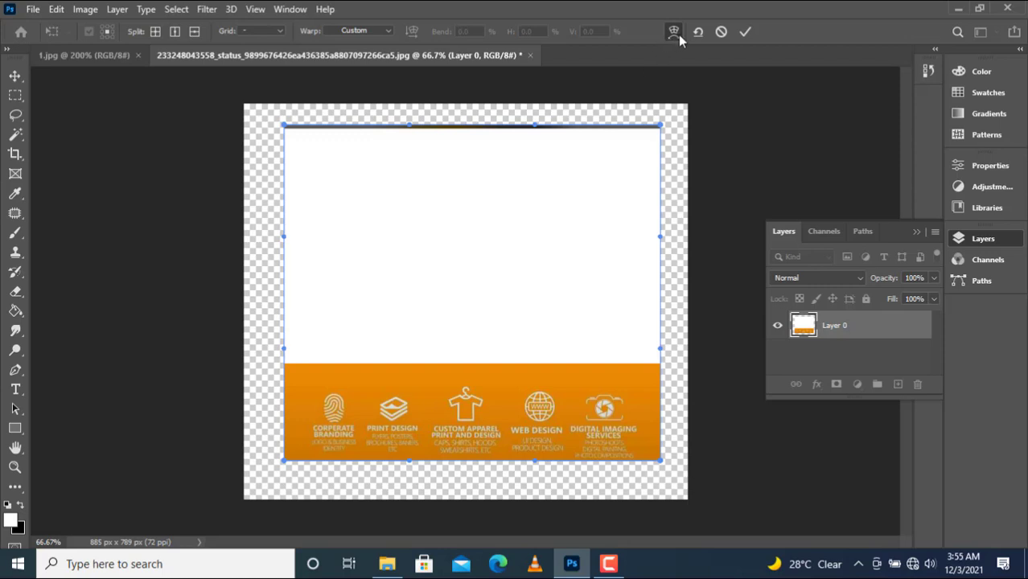
Step: Warp Layer 0 with a crosswise split near its center, try pulling the intersection up and bending the right handle, and undo these changes
left_click(156, 33)
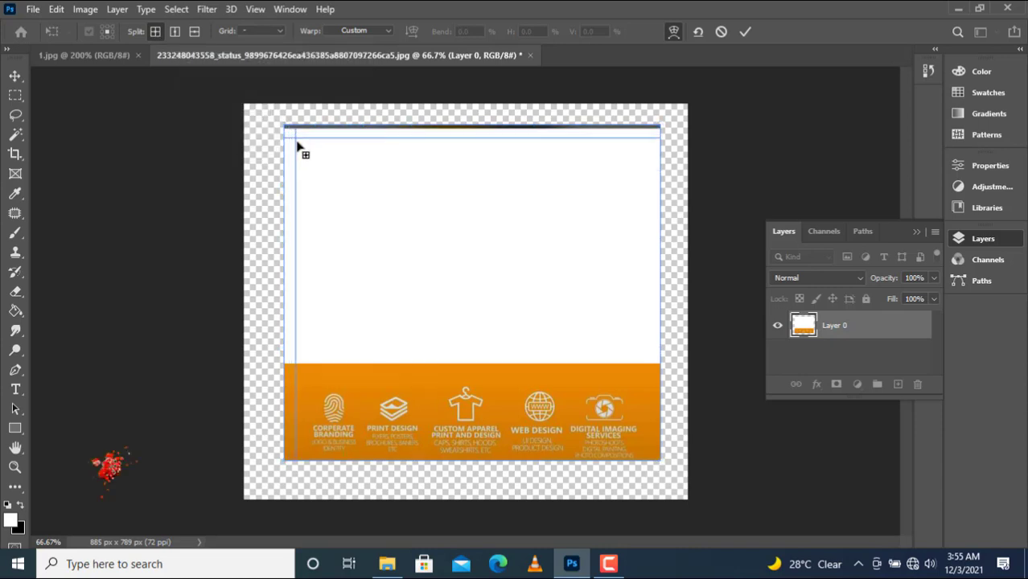
left_click(441, 272)
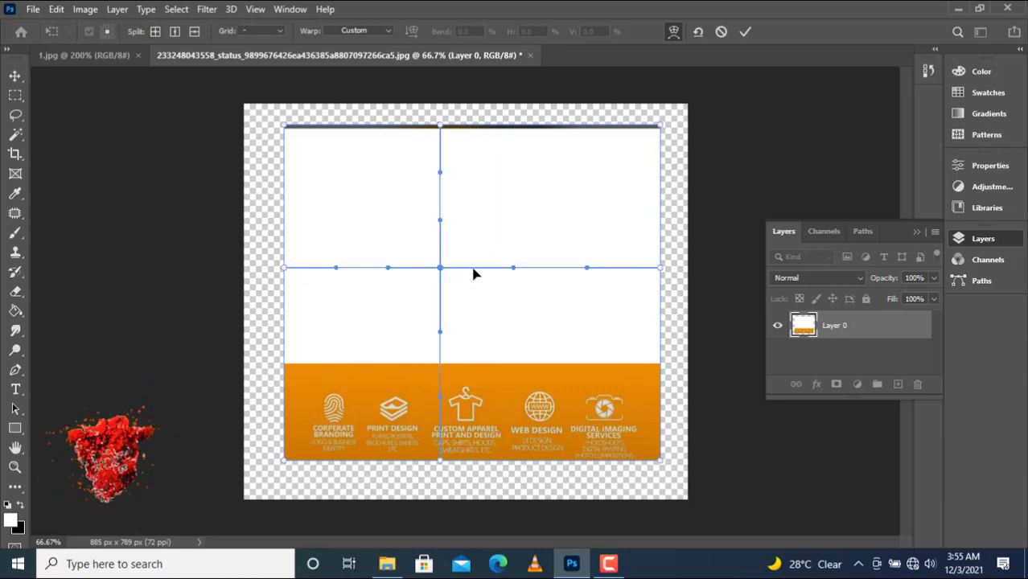
left_click_drag(475, 273, 492, 159)
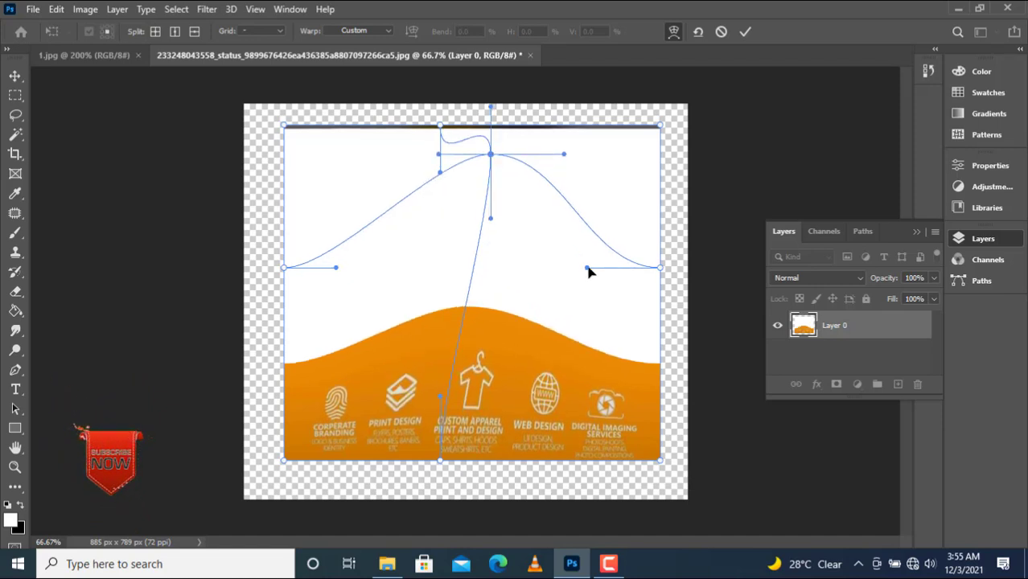
left_click(586, 268)
left_click_drag(487, 255, 376, 237)
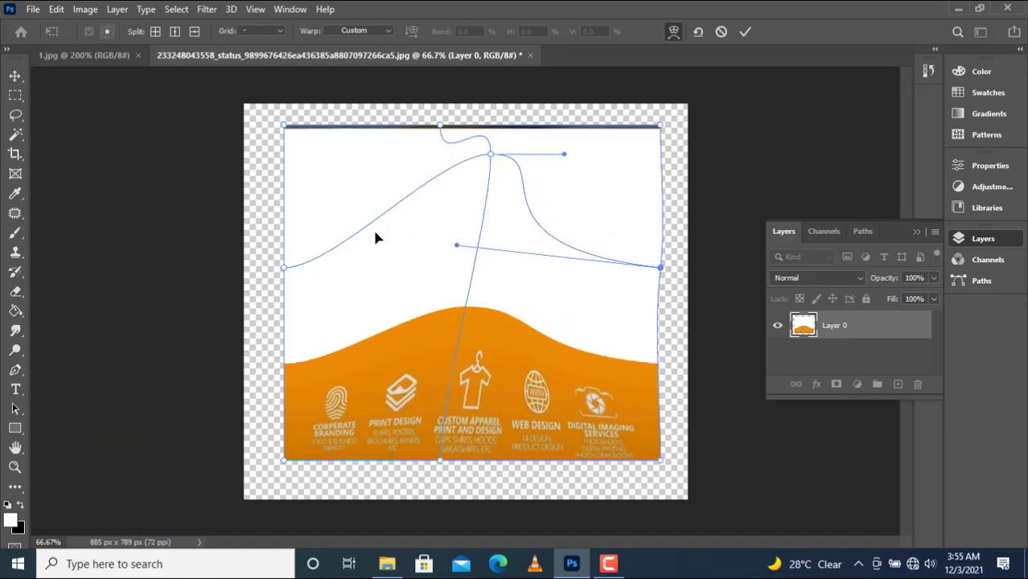
key("ctrl+z")
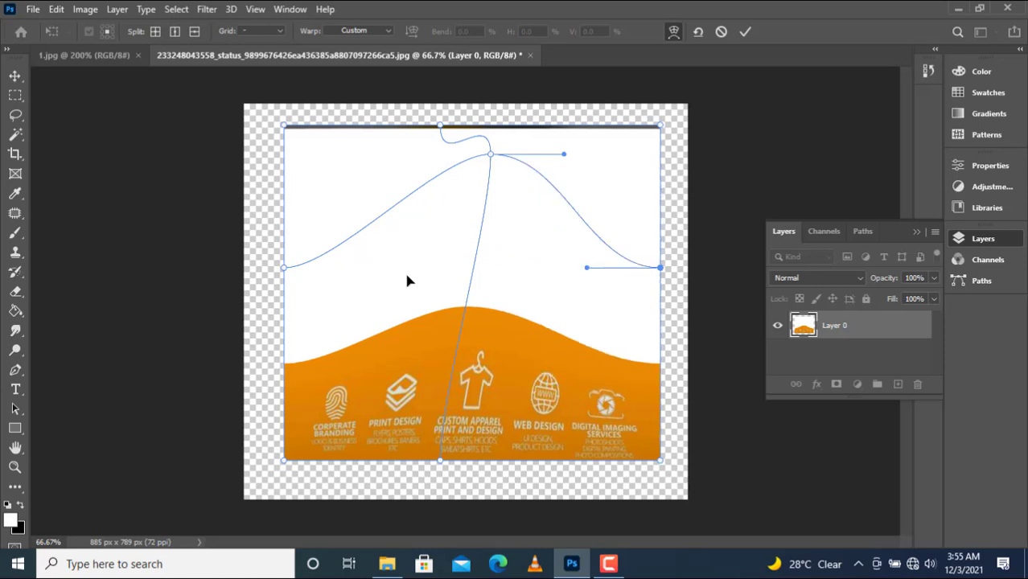
key("ctrl+z")
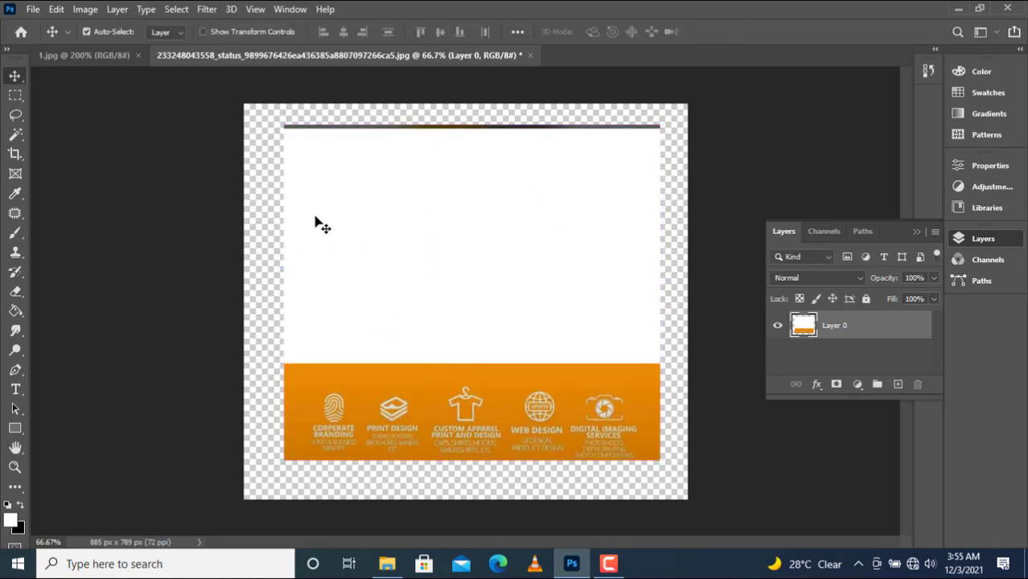
Step: Warp Layer 0 with a vertical split near its middle, bend the split's handles in opposite directions, apply it, and undo the warp
key("ctrl+t")
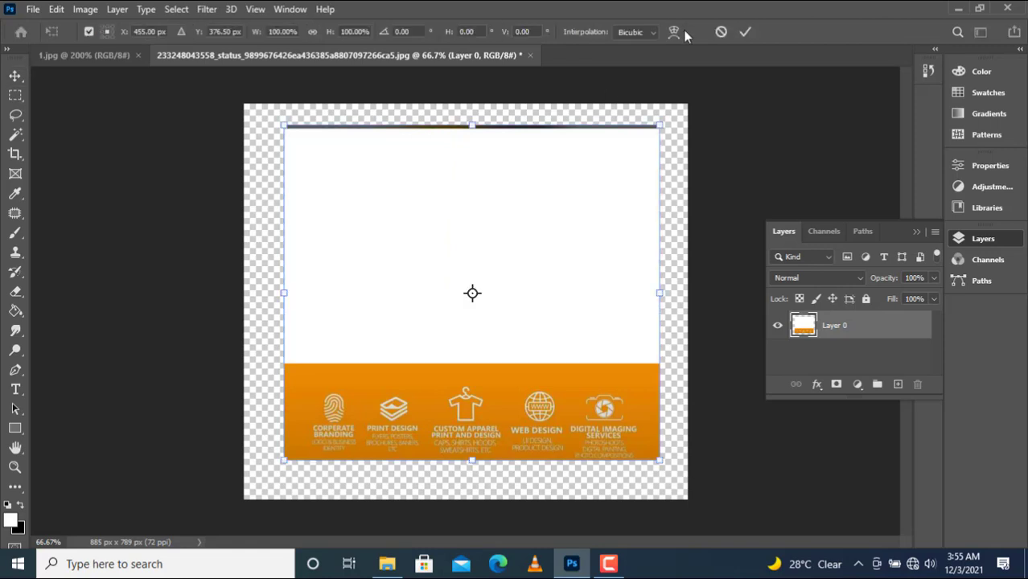
left_click(676, 30)
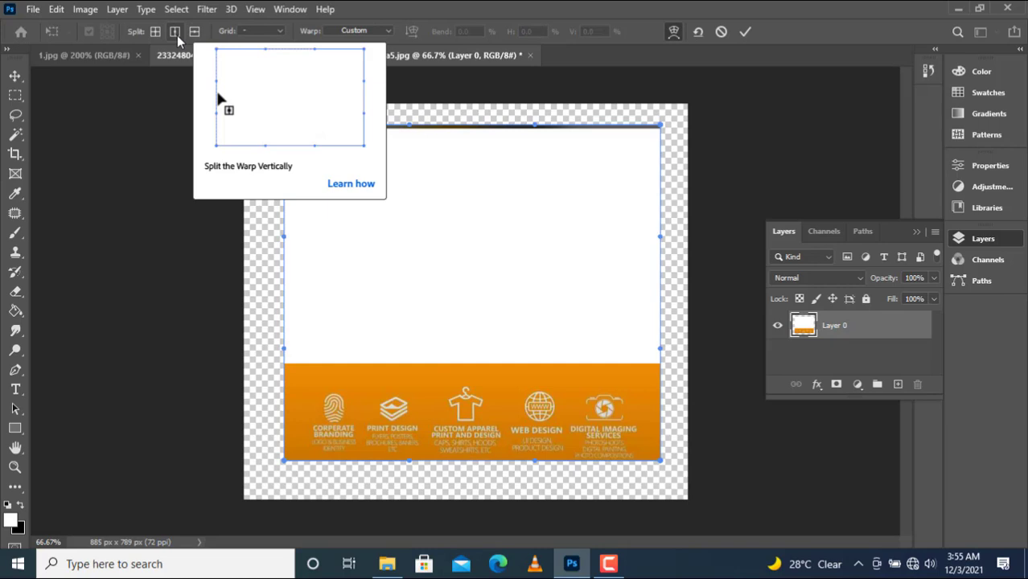
left_click(177, 35)
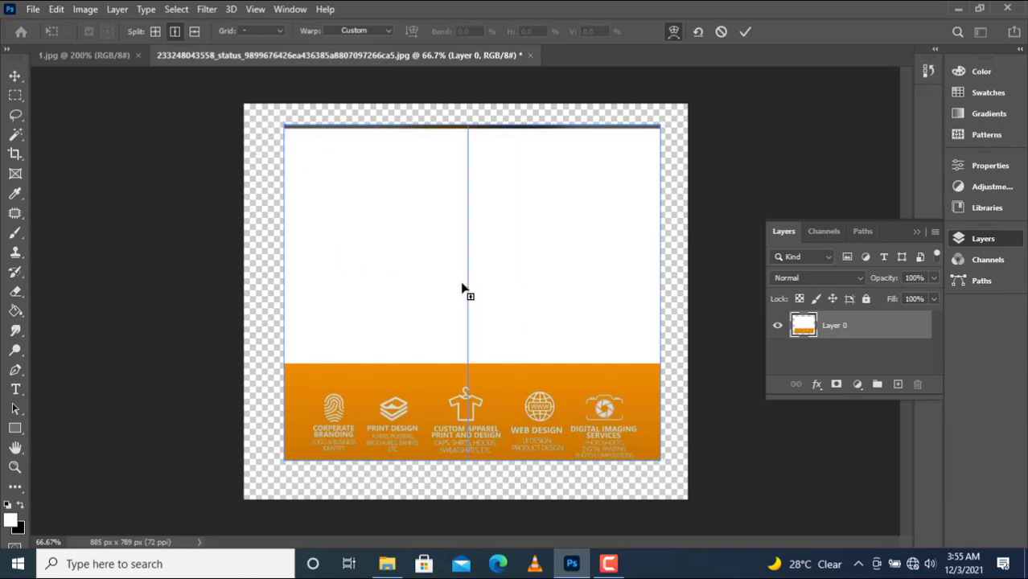
left_click(462, 290)
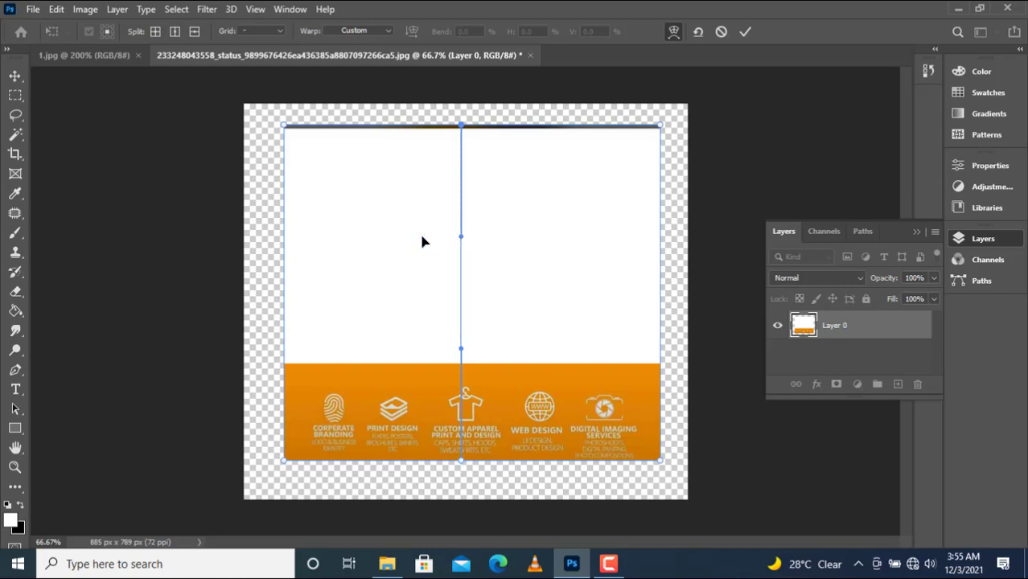
left_click_drag(461, 236, 312, 226)
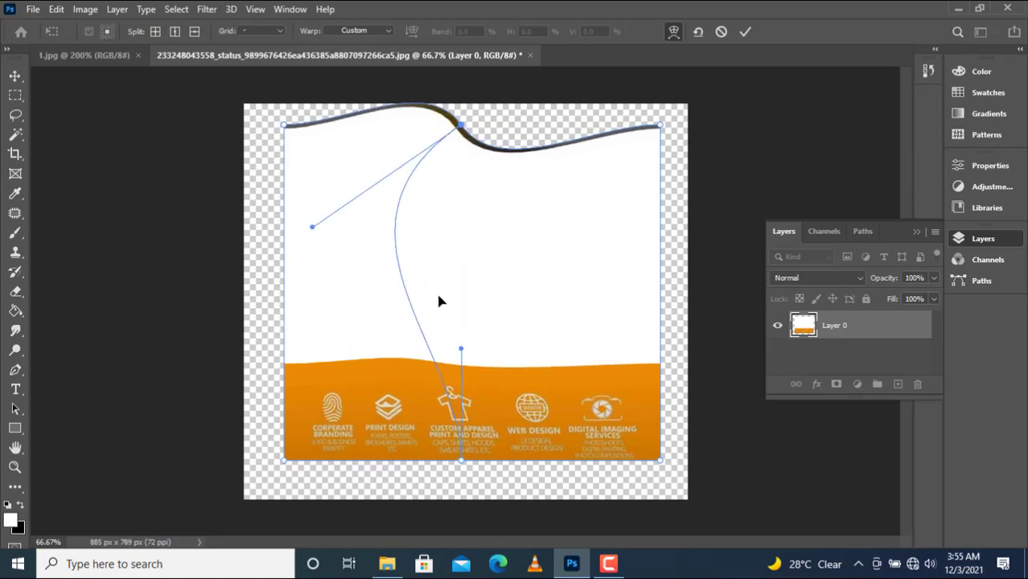
left_click_drag(461, 348, 603, 296)
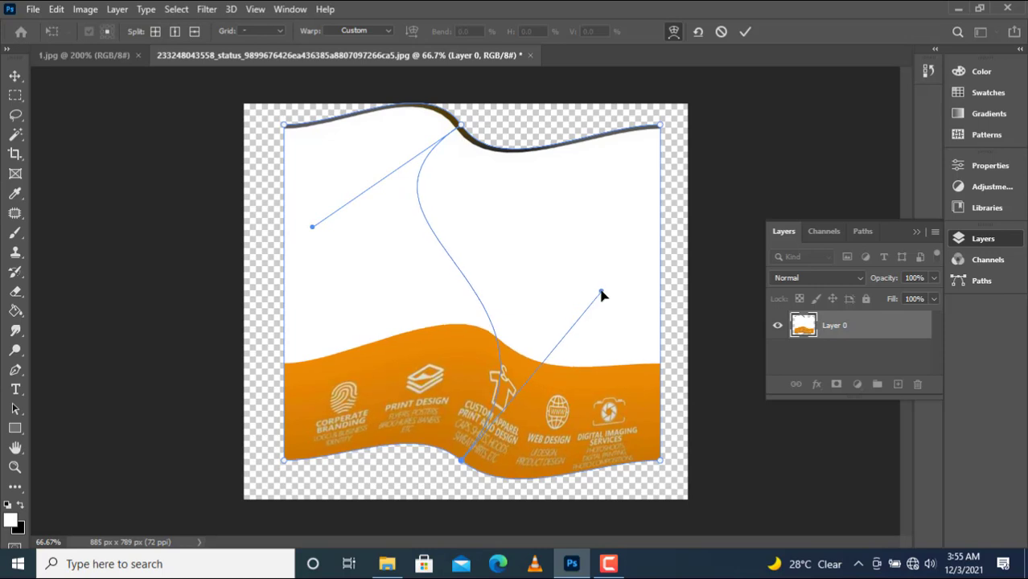
left_click(746, 32)
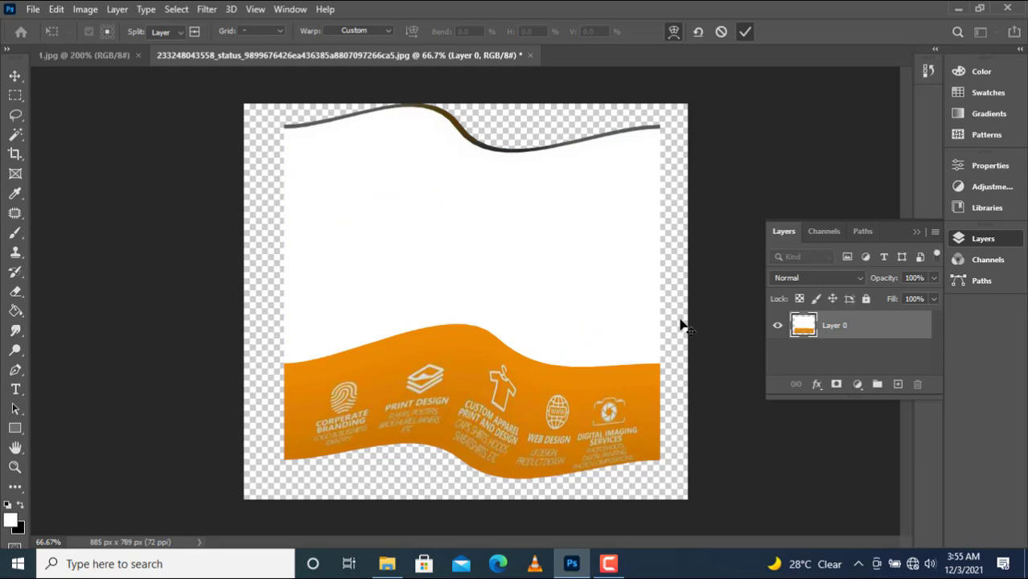
key("ctrl+z")
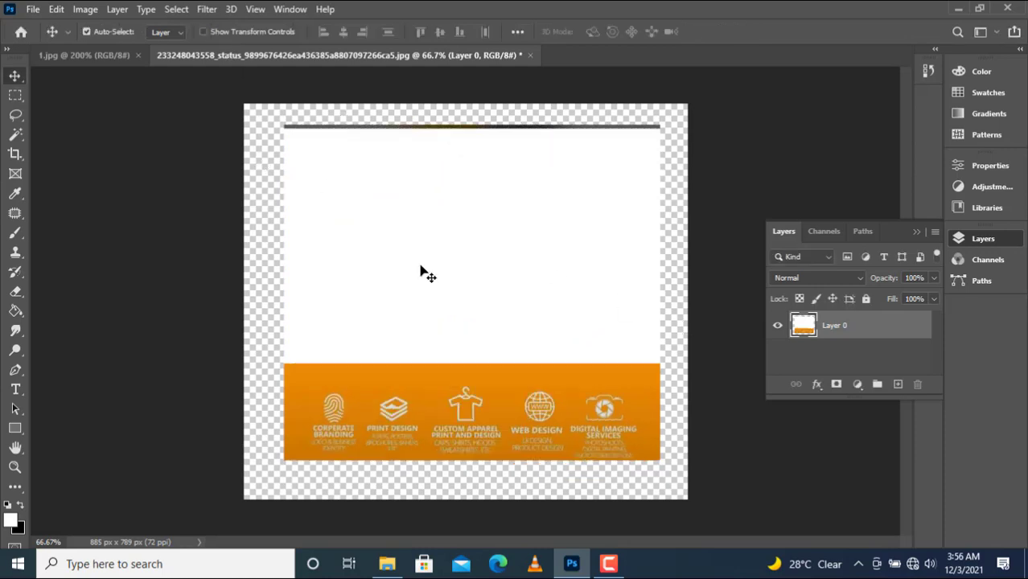
Step: Warp Layer 0 with a horizontal split near mid-height, pull both inner handles upward past each other, apply it, and undo the warp
key("ctrl+t")
left_click(674, 32)
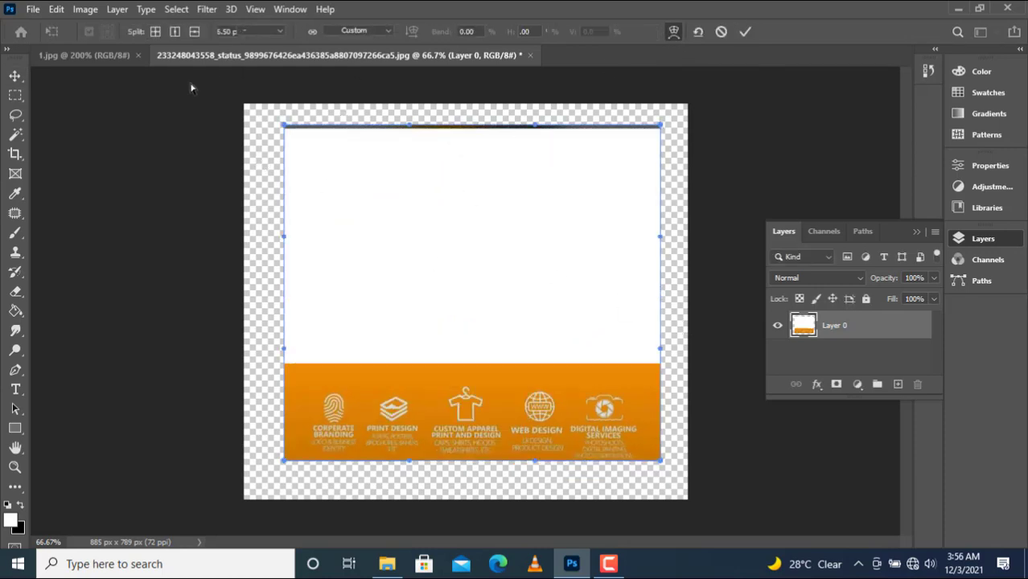
left_click(195, 34)
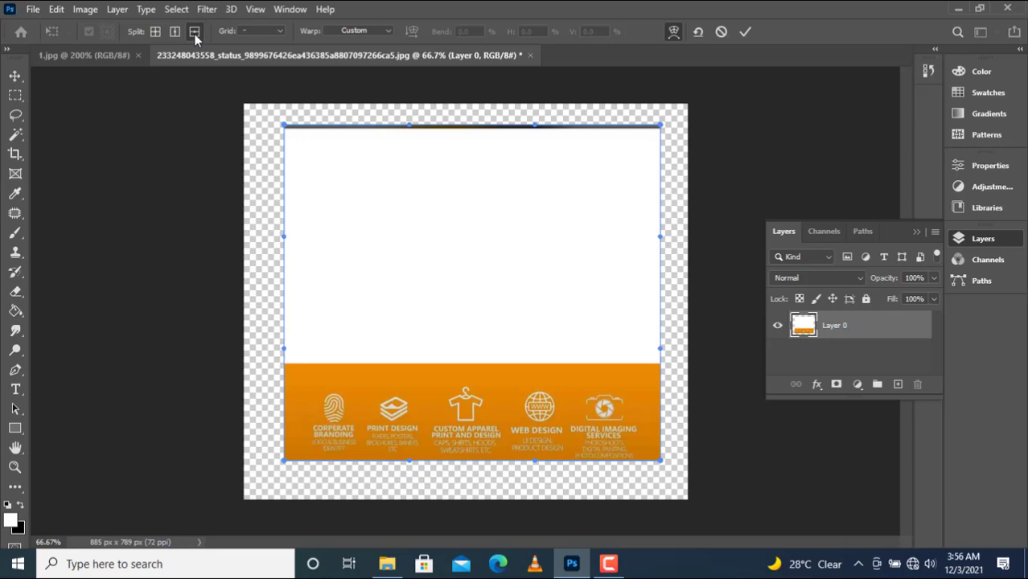
left_click(441, 158)
left_click(437, 276)
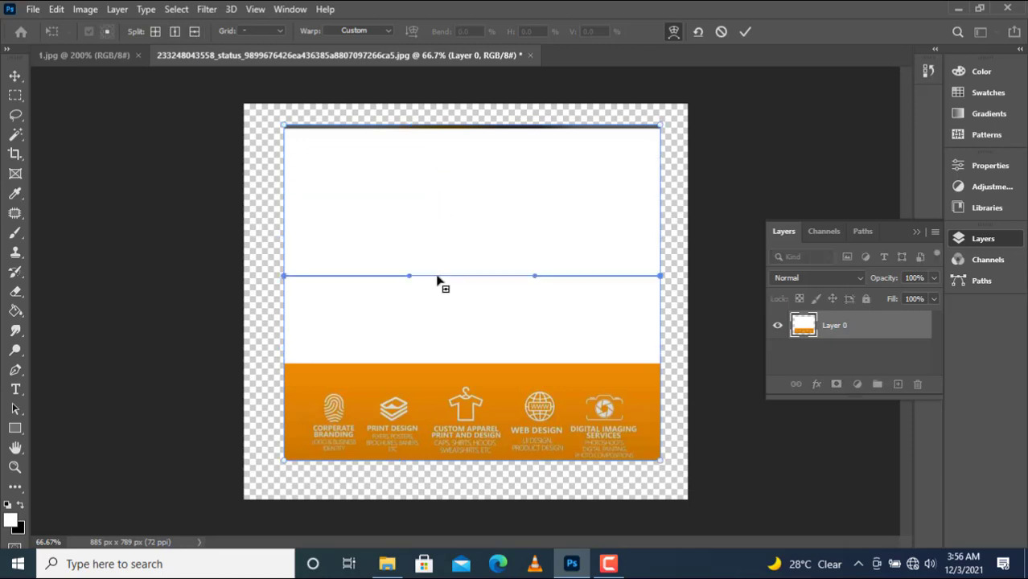
left_click_drag(409, 278, 558, 179)
left_click_drag(535, 276, 449, 211)
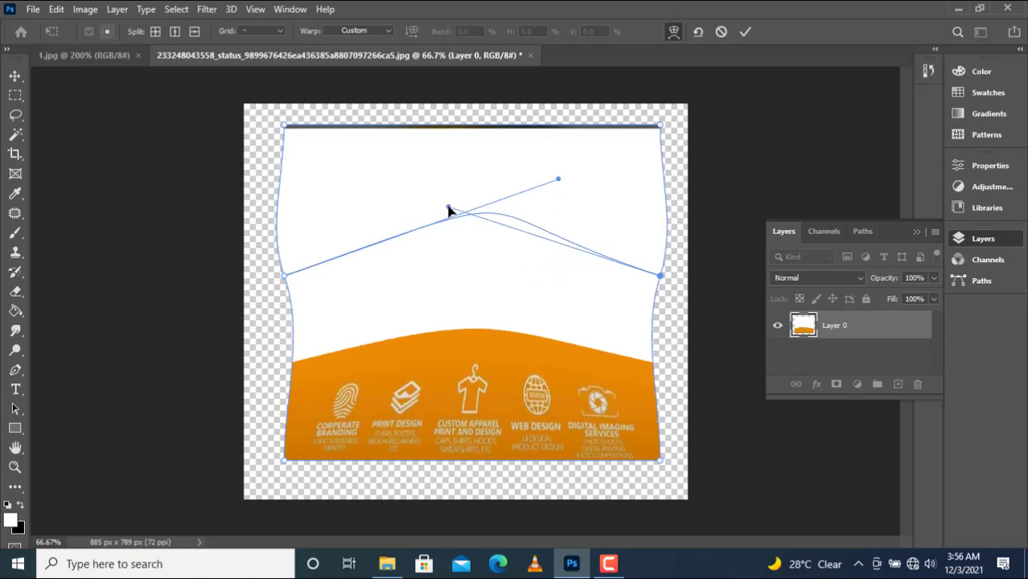
left_click(744, 34)
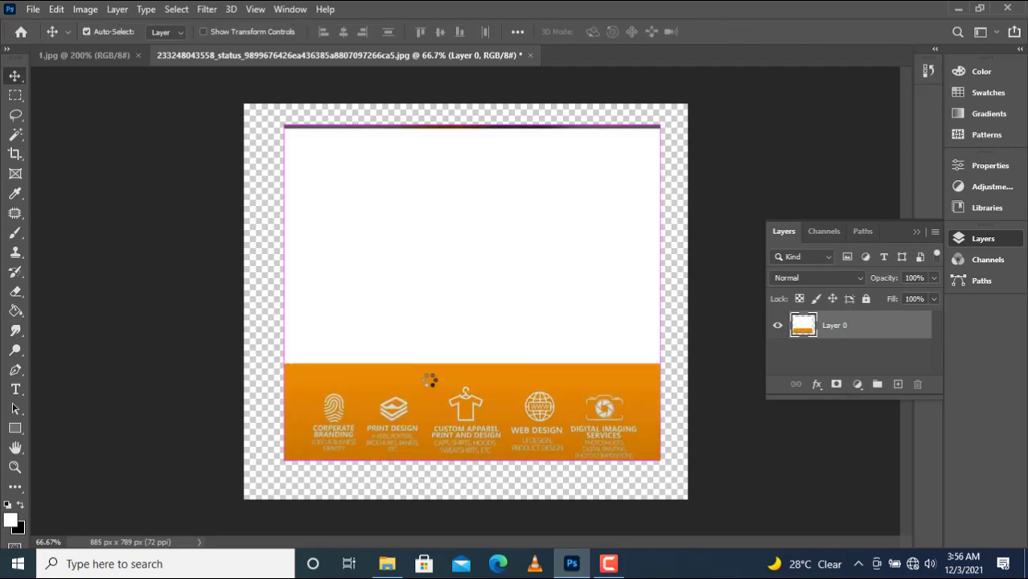
key("ctrl+z")
Step: Reposition Layer 0 slightly lower and to the left on the canvas with Auto-Select turned off
left_click_drag(450, 311, 487, 327)
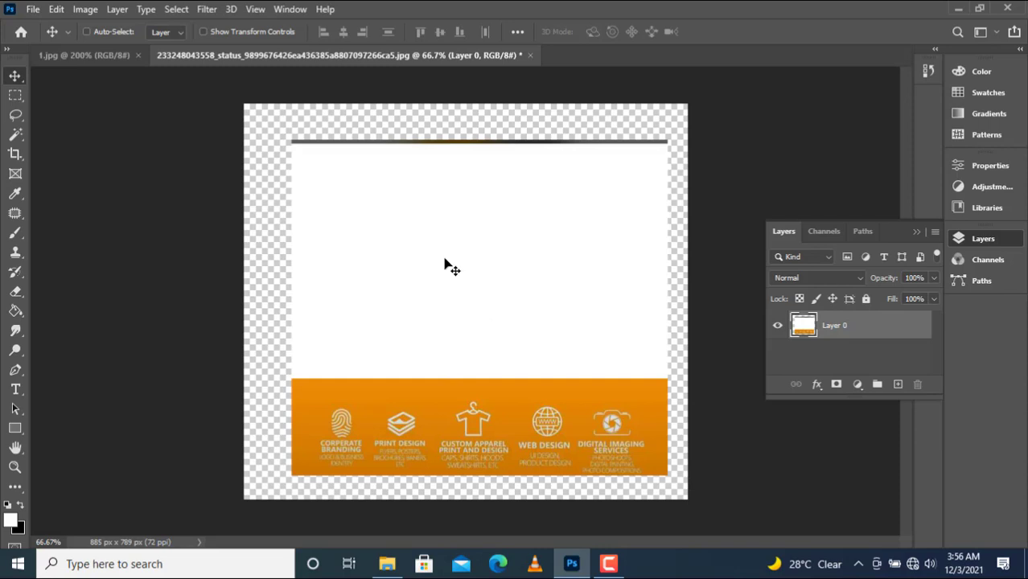
mouse_move(432, 230)
left_mouse_down()
mouse_move(431, 253)
mouse_move(430, 239)
left_mouse_up()
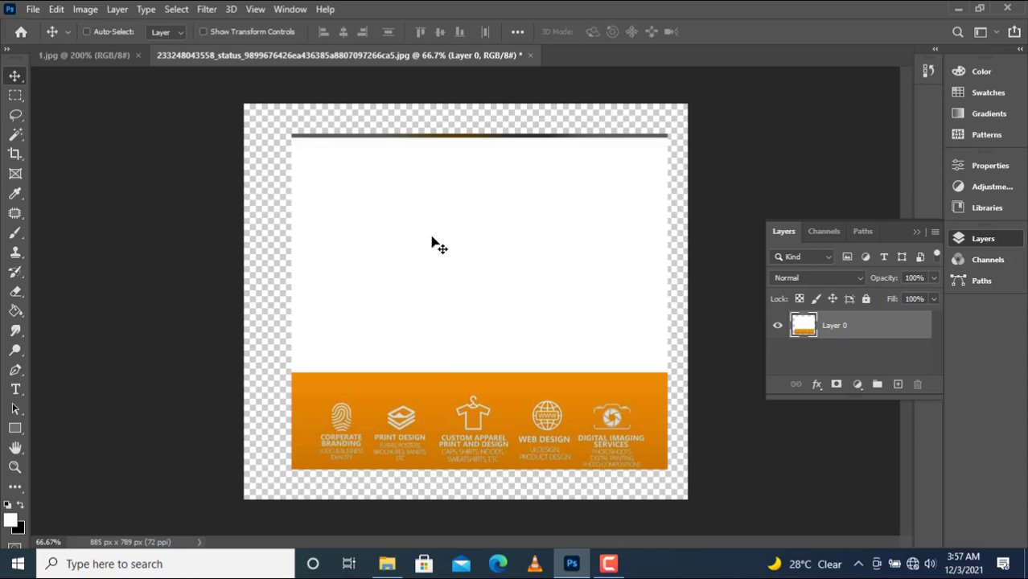
mouse_move(427, 241)
left_mouse_down()
mouse_move(390, 256)
mouse_move(441, 230)
mouse_move(417, 266)
mouse_move(416, 250)
left_mouse_up()
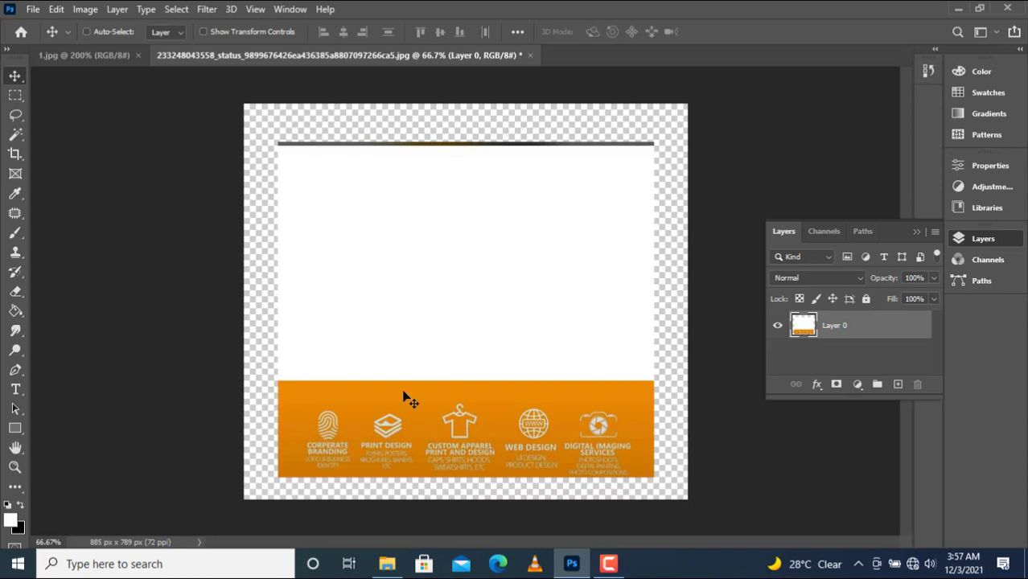
Step: Select the orange services band with a rectangular marquee, copy it to a new layer, and duplicate that layer
key("m")
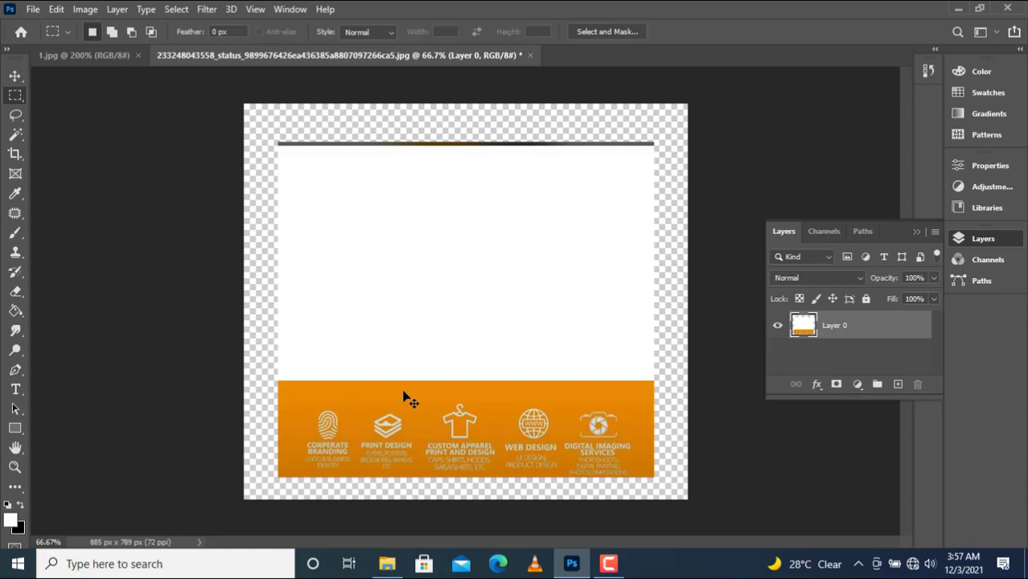
left_click_drag(278, 383, 650, 476)
key("ctrl+j")
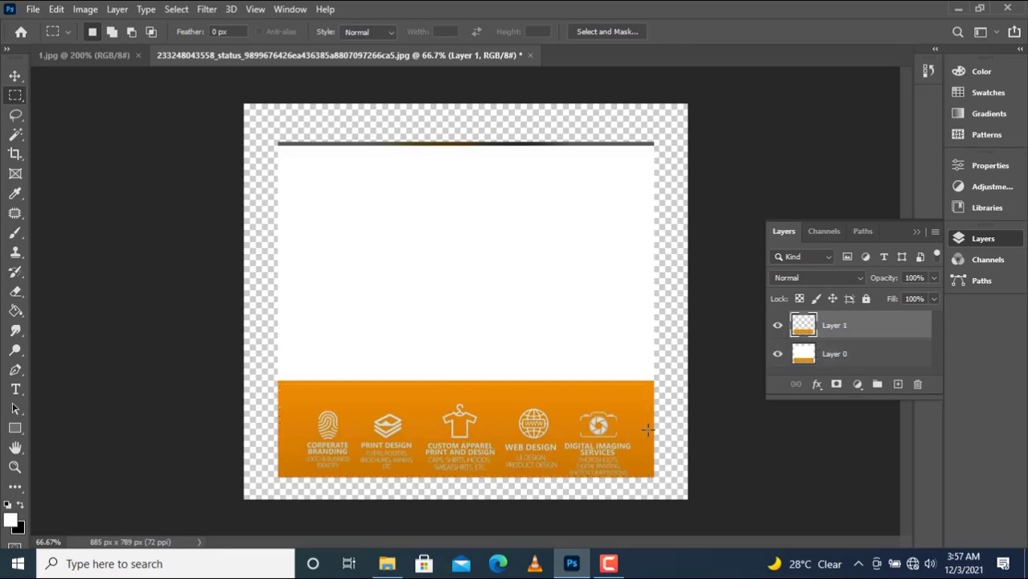
key("ctrl+j")
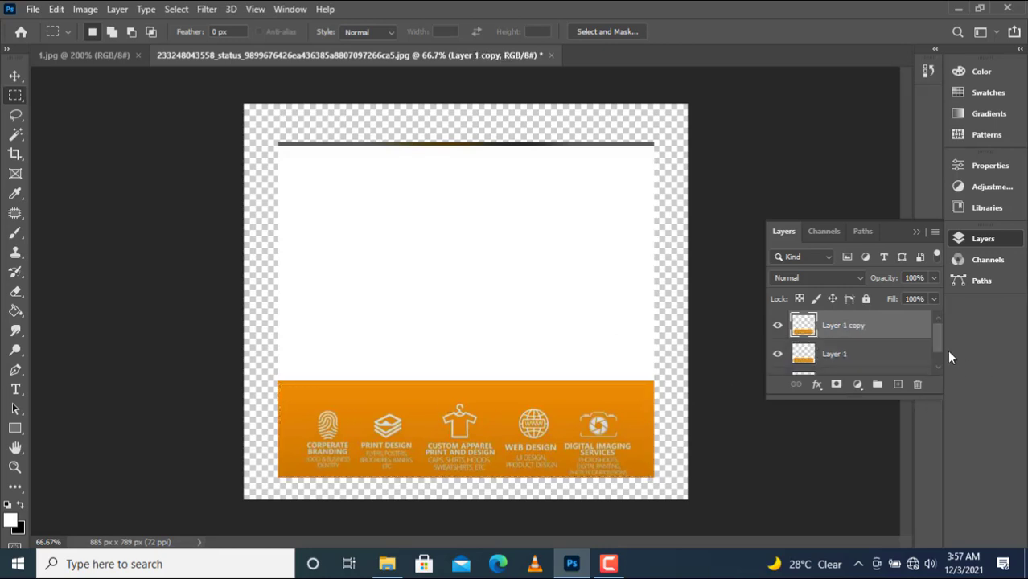
Step: Hide Layer 0 and move the Layer 1 copy band into the upper part of the canvas
scroll(936, 341, "down", 1)
left_click(778, 360)
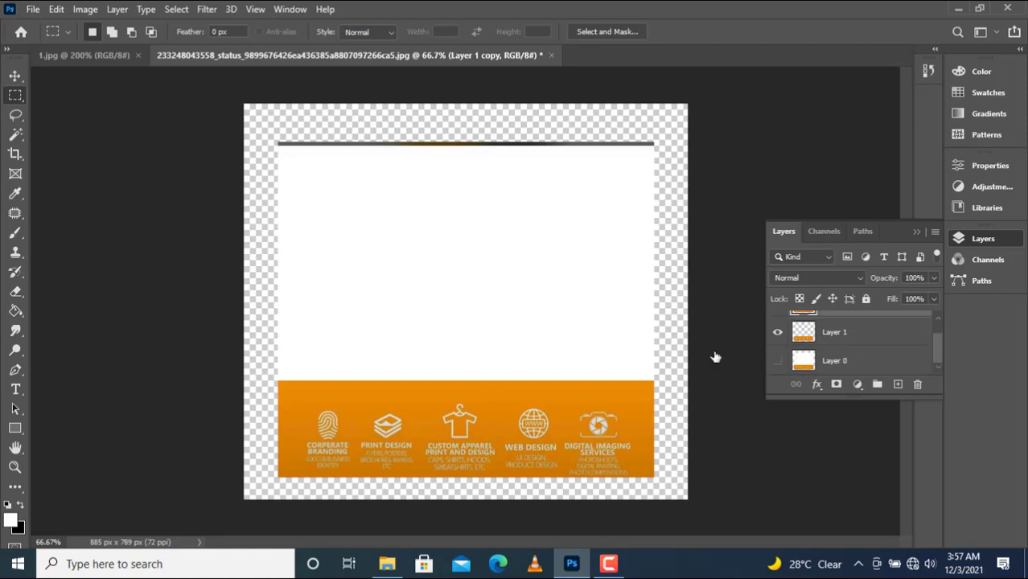
key("v")
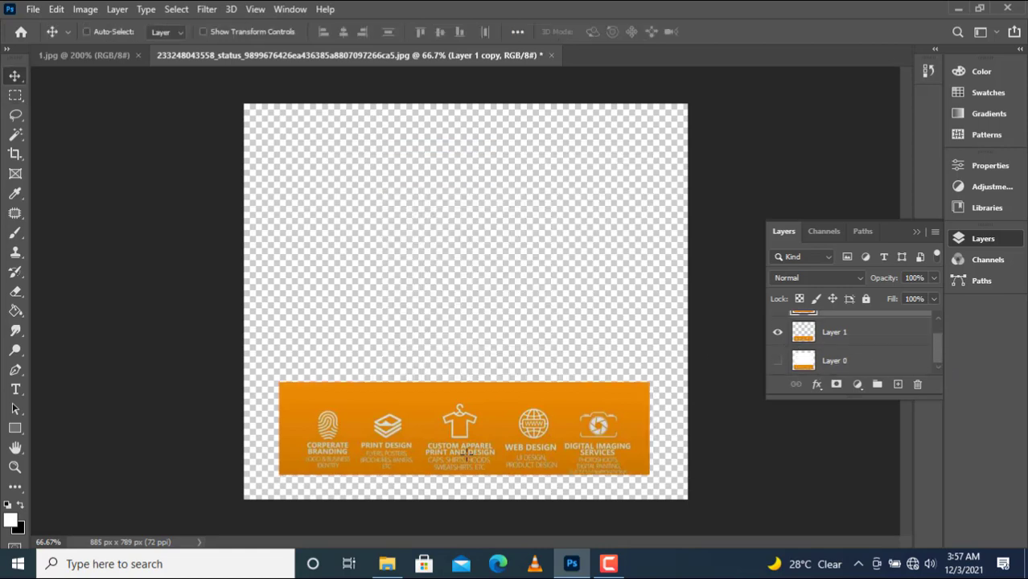
left_click_drag(464, 403, 456, 233)
left_click_drag(493, 413, 489, 386)
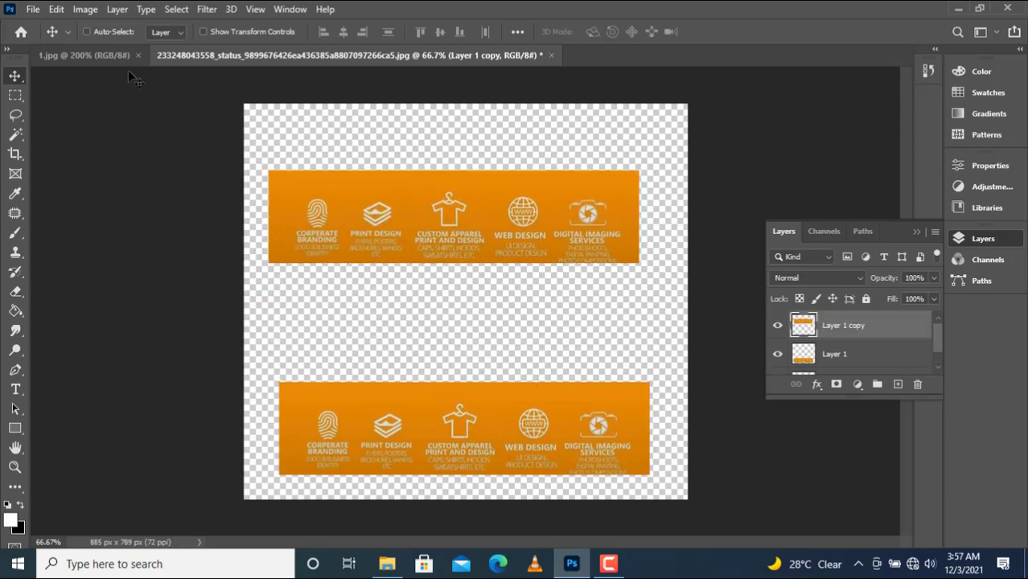
Step: Turn on Auto-Select, move the lower orange band up beneath the upper one, and select Layer 1 copy
left_click(87, 32)
left_click_drag(434, 403, 428, 331)
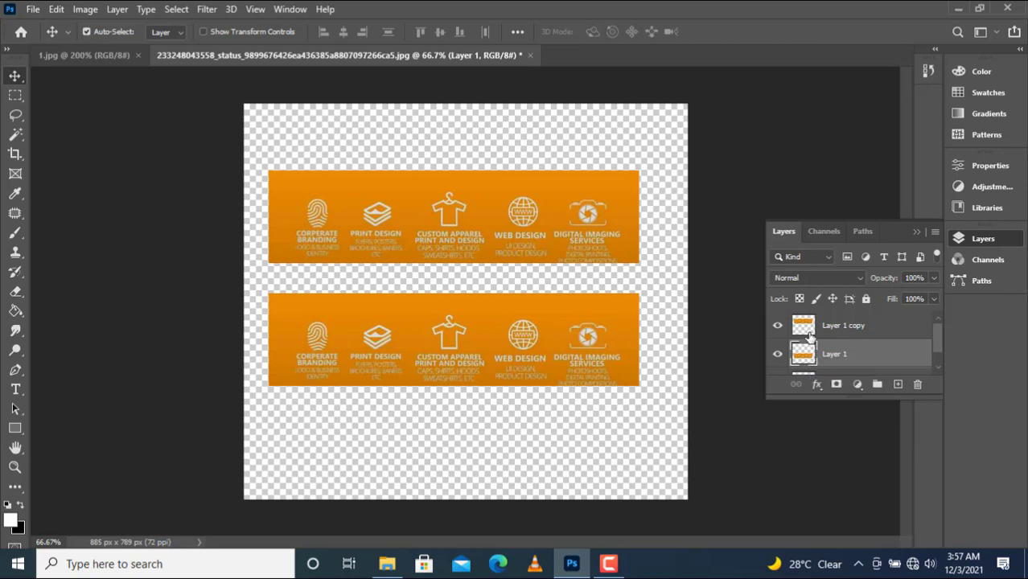
left_click(809, 335)
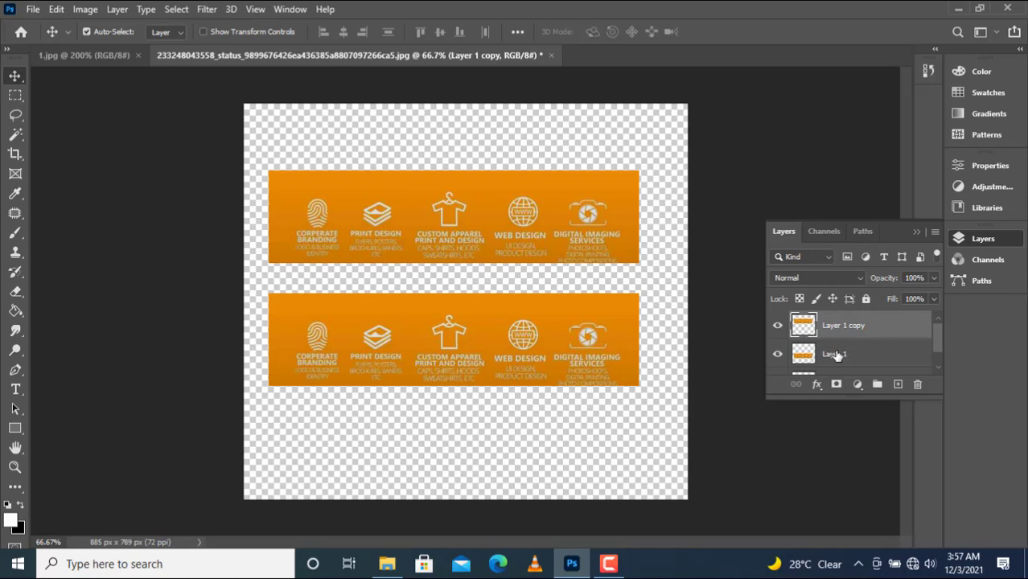
Step: Convert Layer 1 to a smart object
left_click(837, 356)
right_click(837, 356)
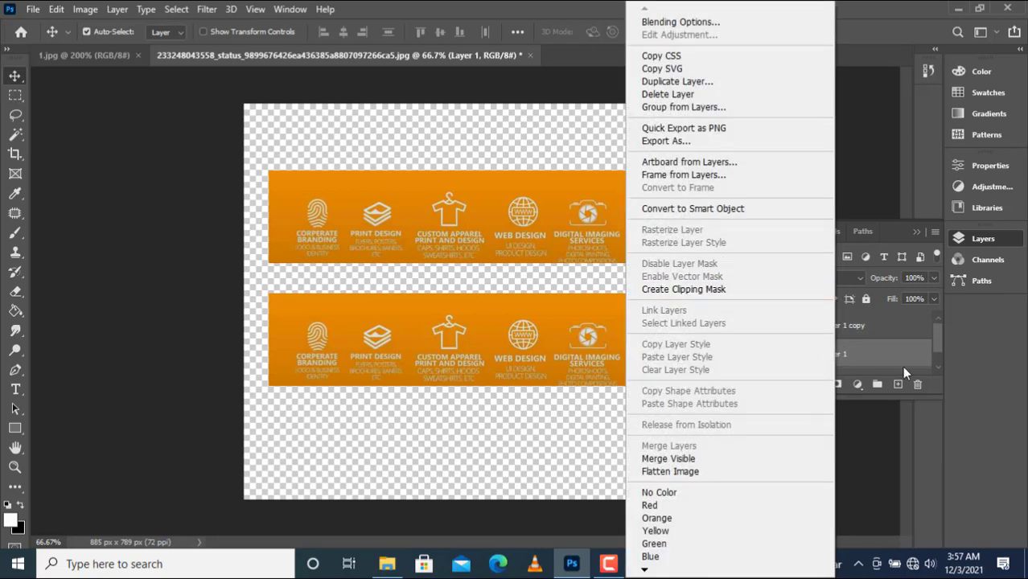
left_click(663, 212)
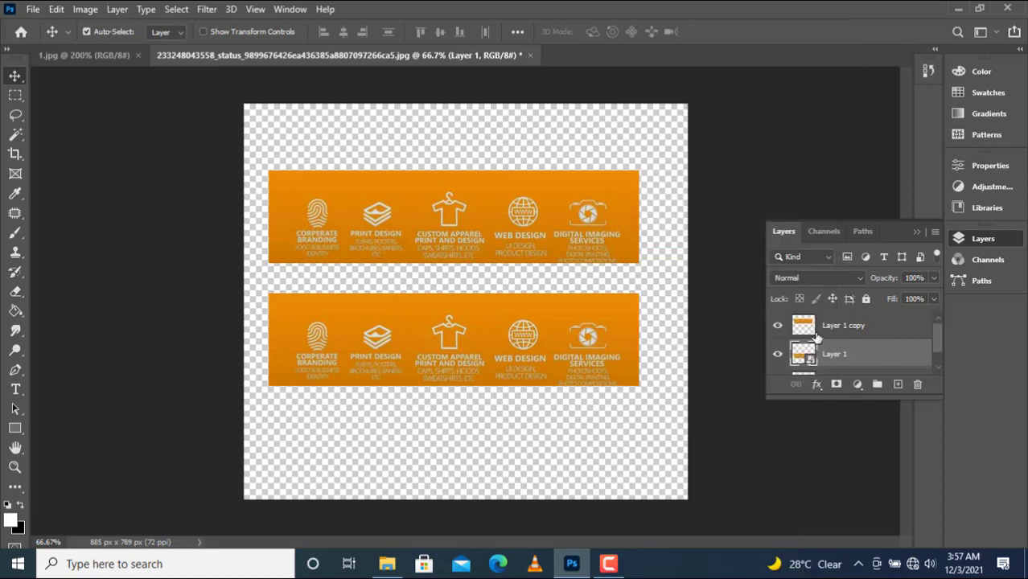
Step: Move the lower band slightly down and to the right, and shift the upper band to align with its side edges
left_click(859, 330)
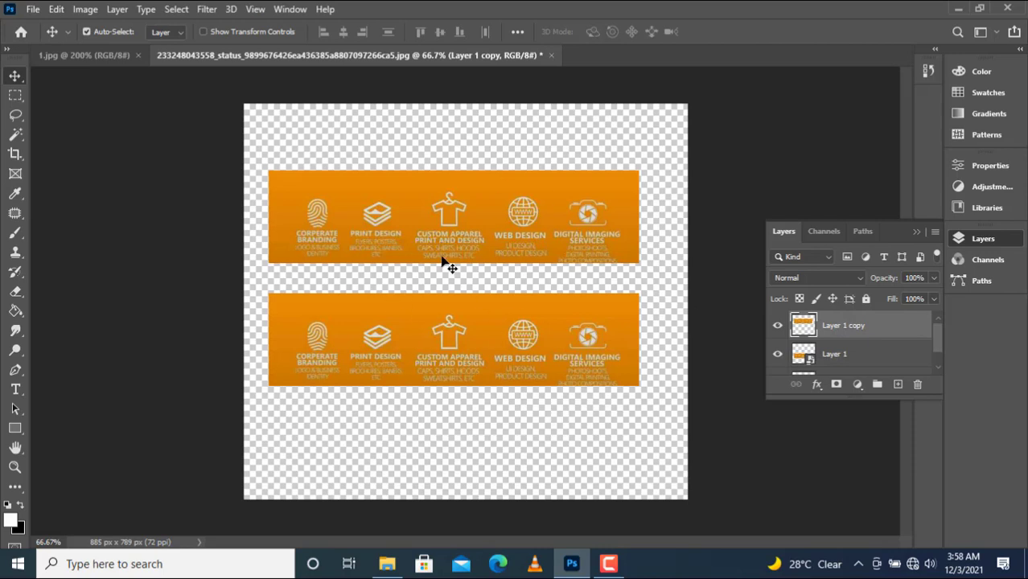
left_click(483, 341)
left_click_drag(483, 338, 508, 361)
left_click_drag(495, 213, 524, 226)
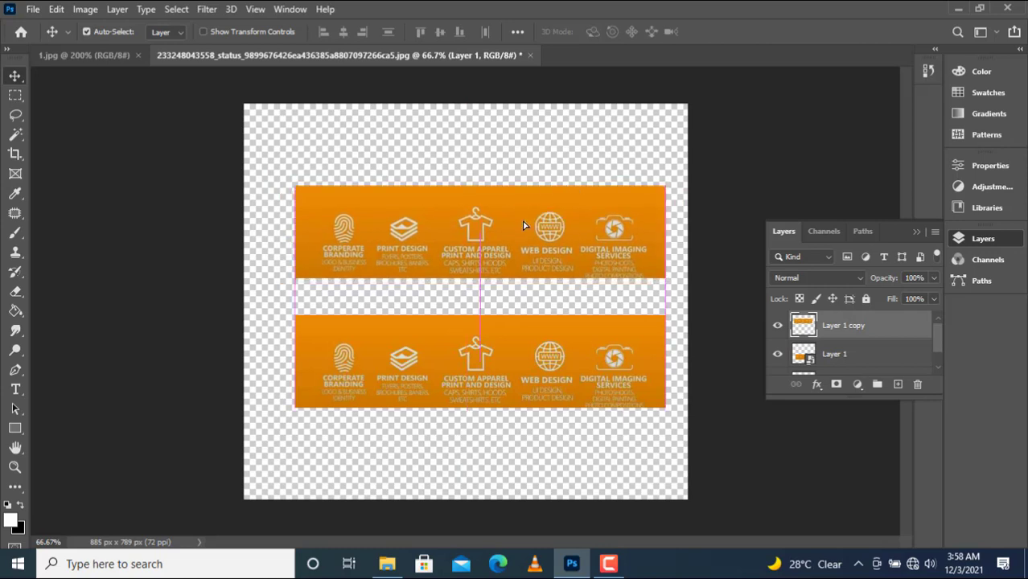
key("ctrl")
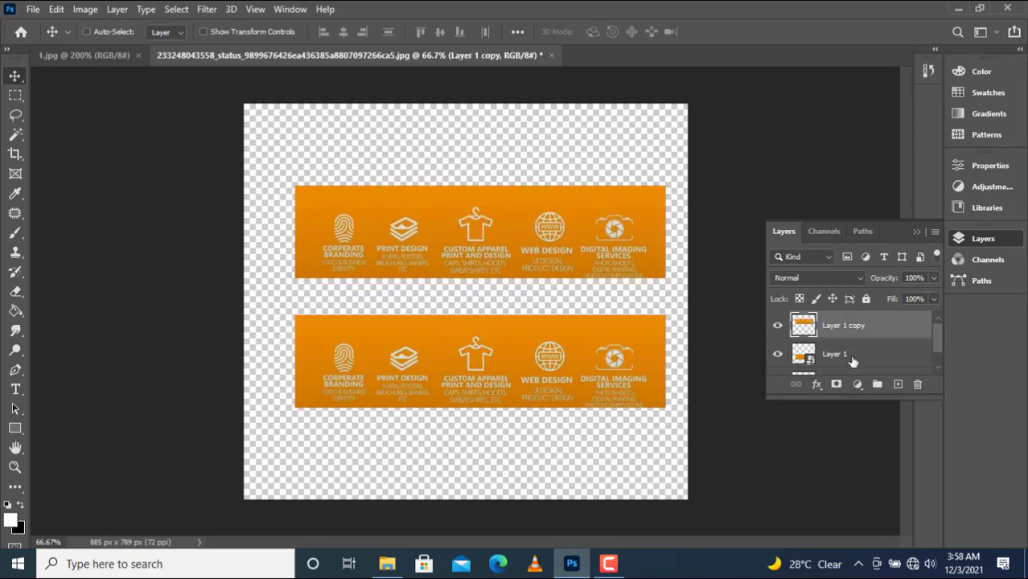
Step: Scale Layer 1 copy and Layer 1 together down to about 7% width and 8% height
left_click(853, 355, "ctrl")
key("ctrl+t")
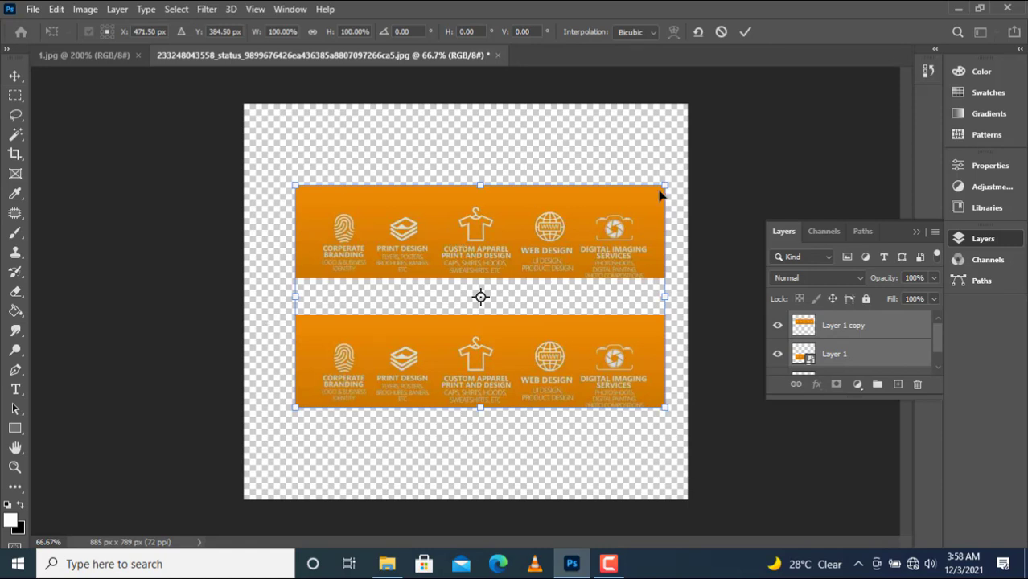
left_click_drag(661, 185, 315, 393)
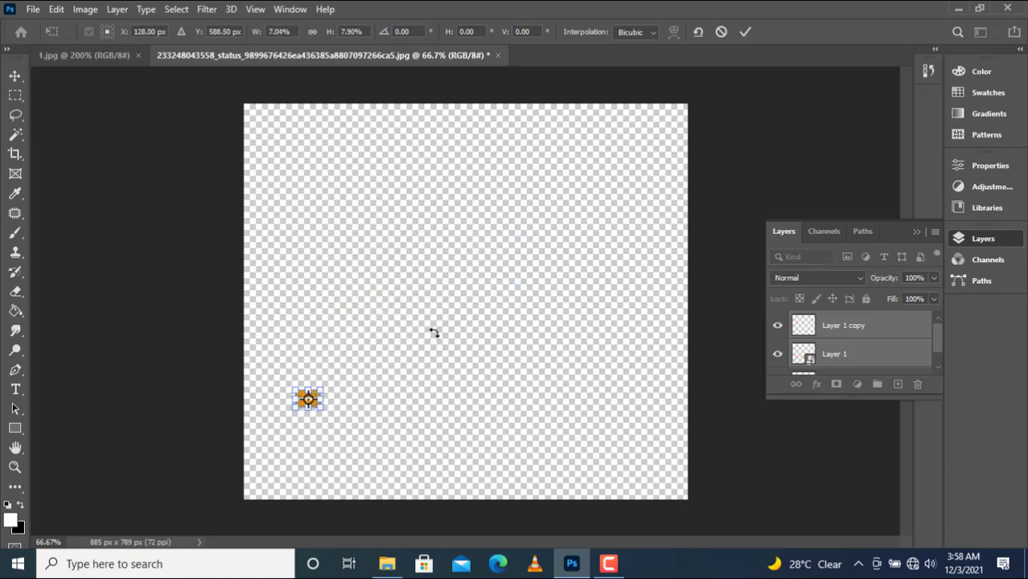
key("Return")
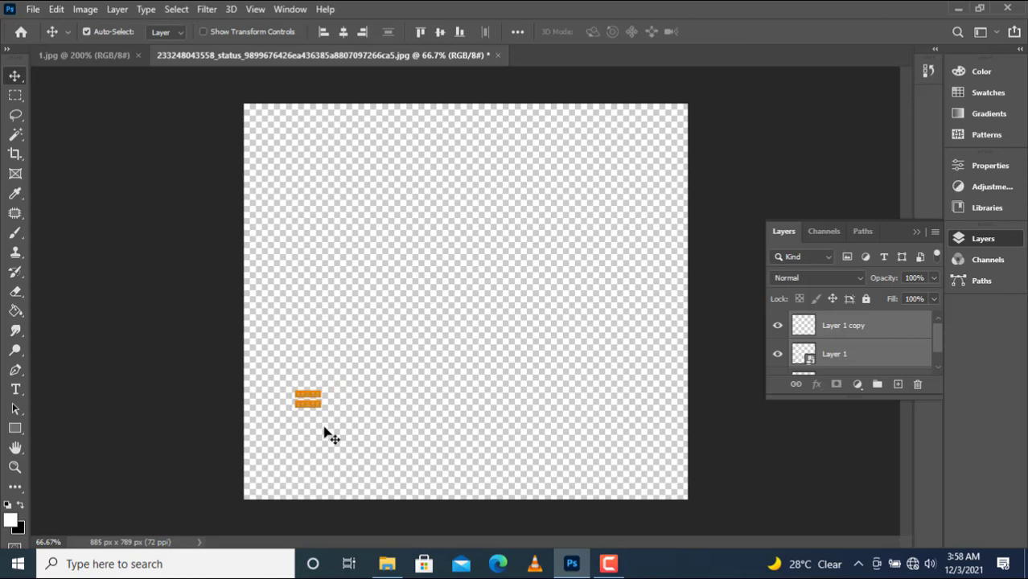
Step: Scale the two tiny bands together back up to about 1329% width and 1314% height
key("ctrl+t")
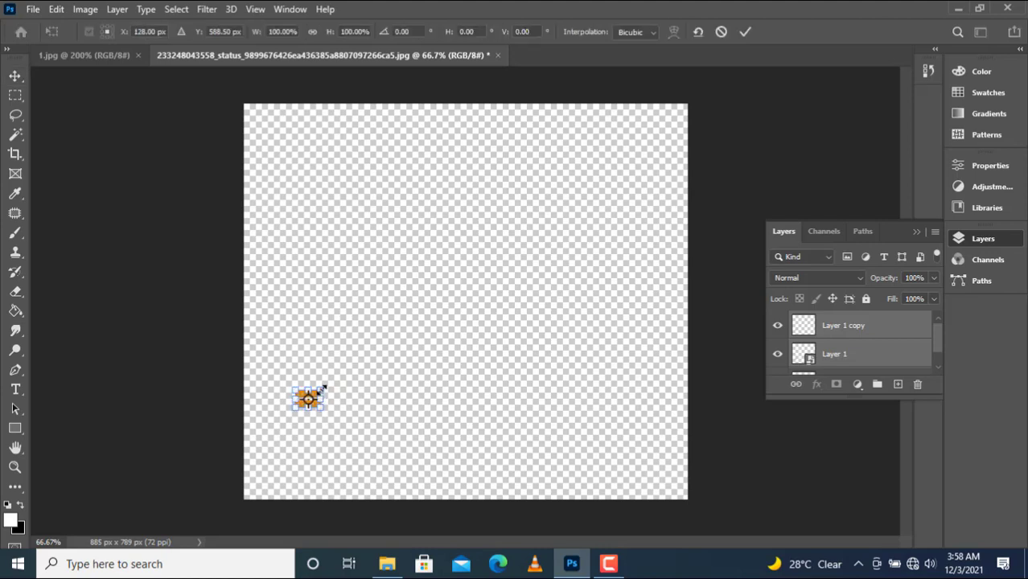
left_click_drag(322, 389, 642, 176)
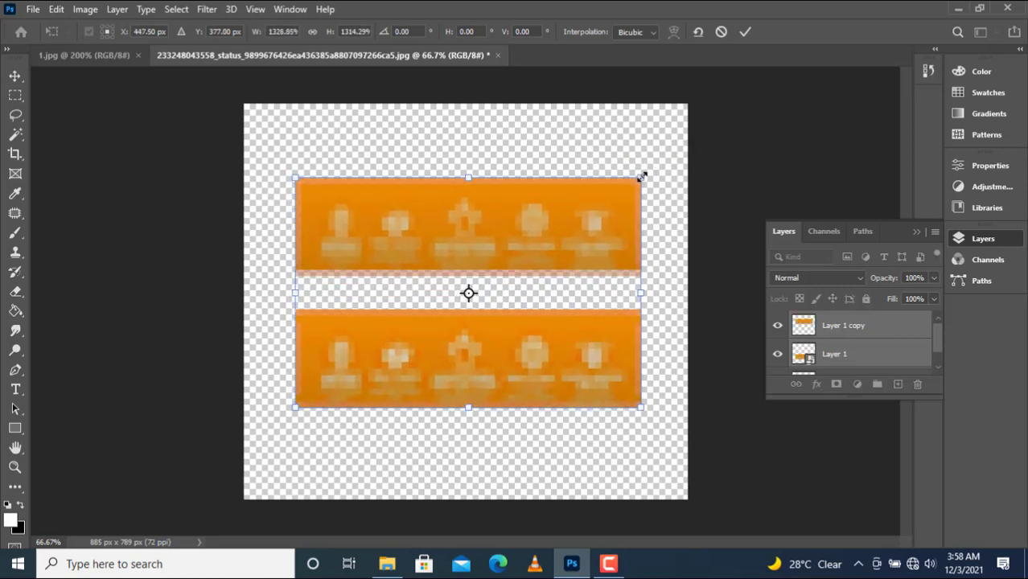
key("Return")
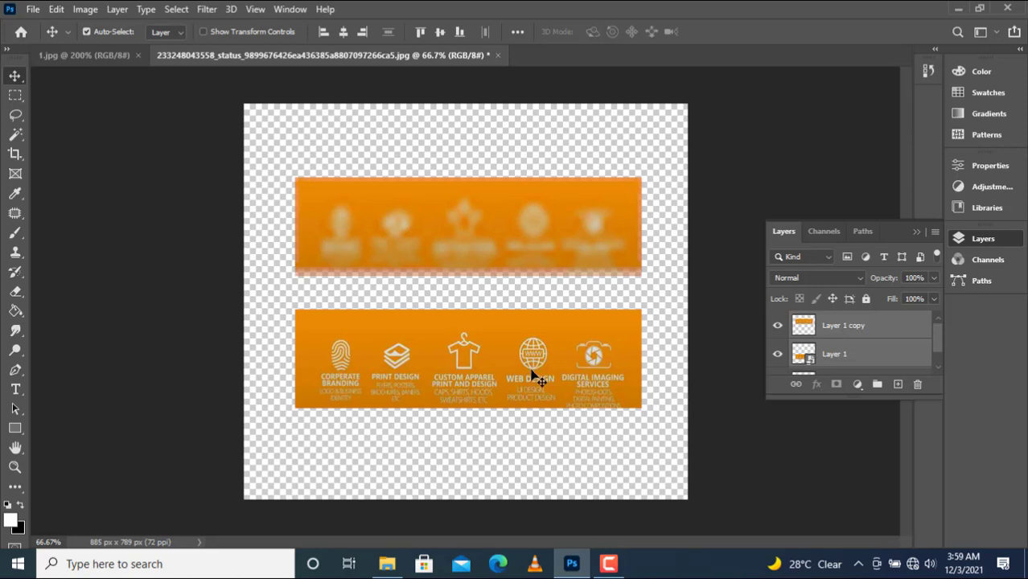
Step: Shift the lower Layer 1 band slightly left and align the upper Layer 1 copy band with its side edges
left_click(835, 368)
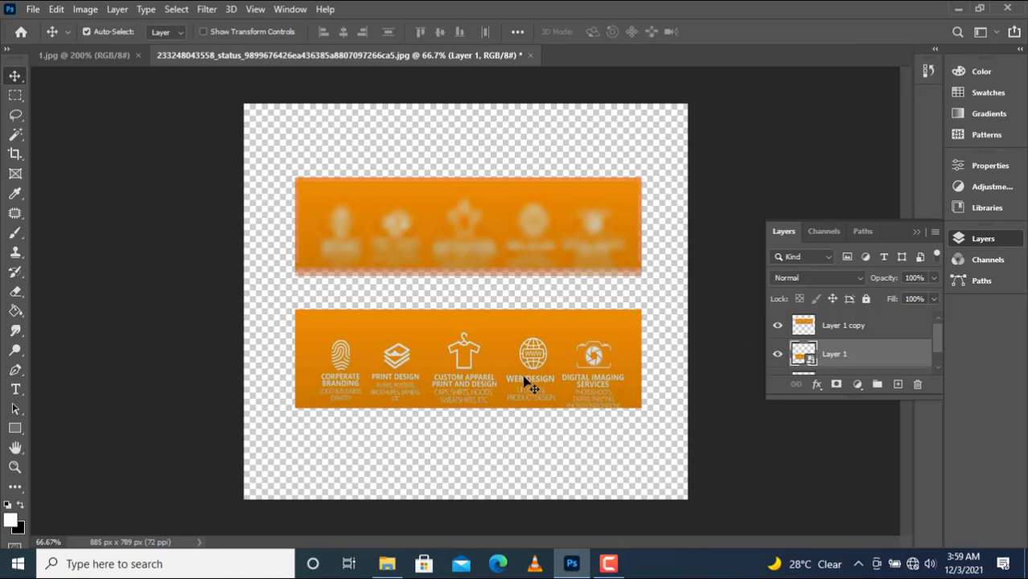
left_click_drag(525, 382, 521, 378)
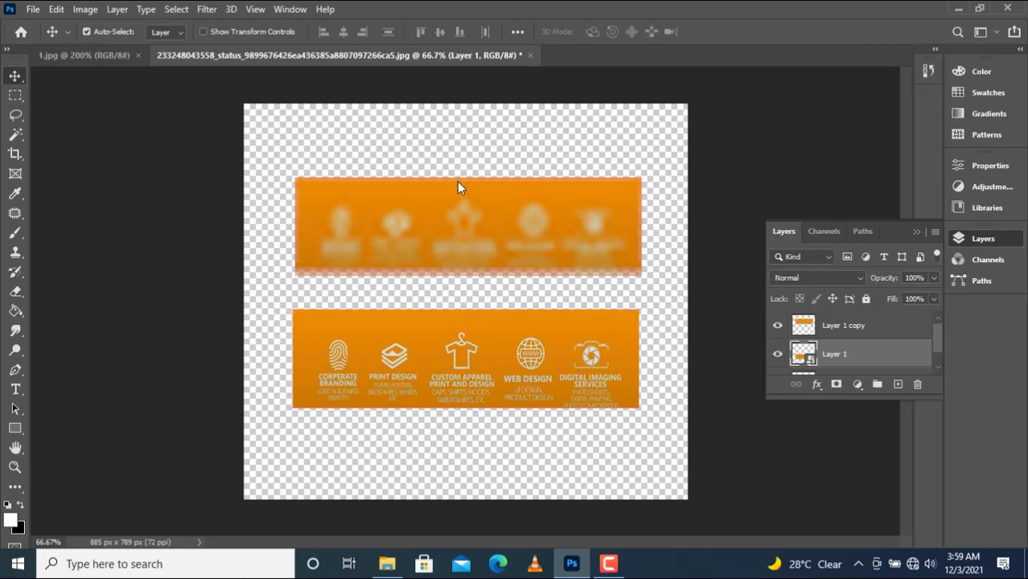
left_click_drag(457, 229, 449, 234)
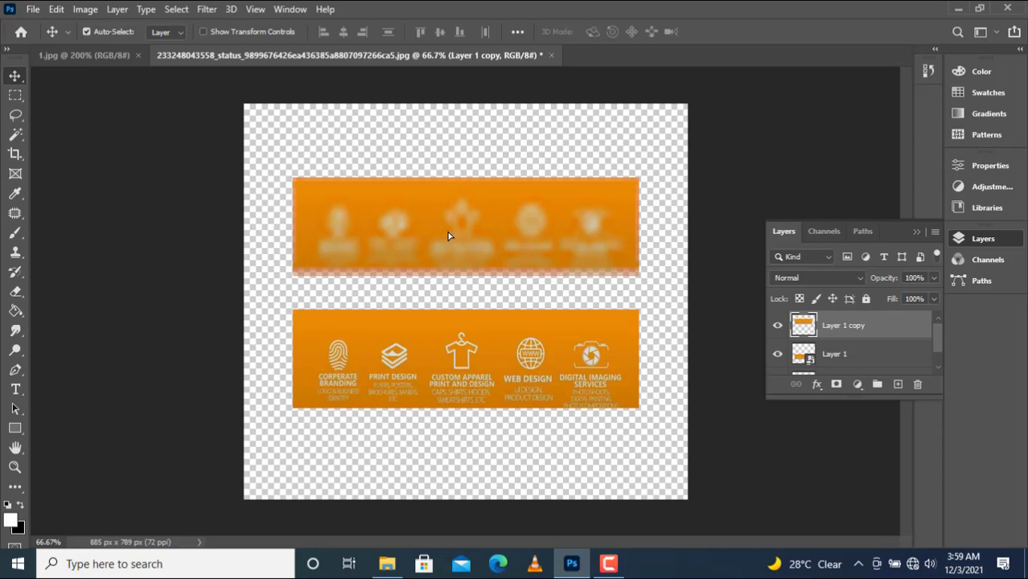
Step: Examine the image quality of the rescaled upper band up close, and return to the full canvas view
key("ctrl+equal")
key("ctrl+equal")
key("ctrl+equal")
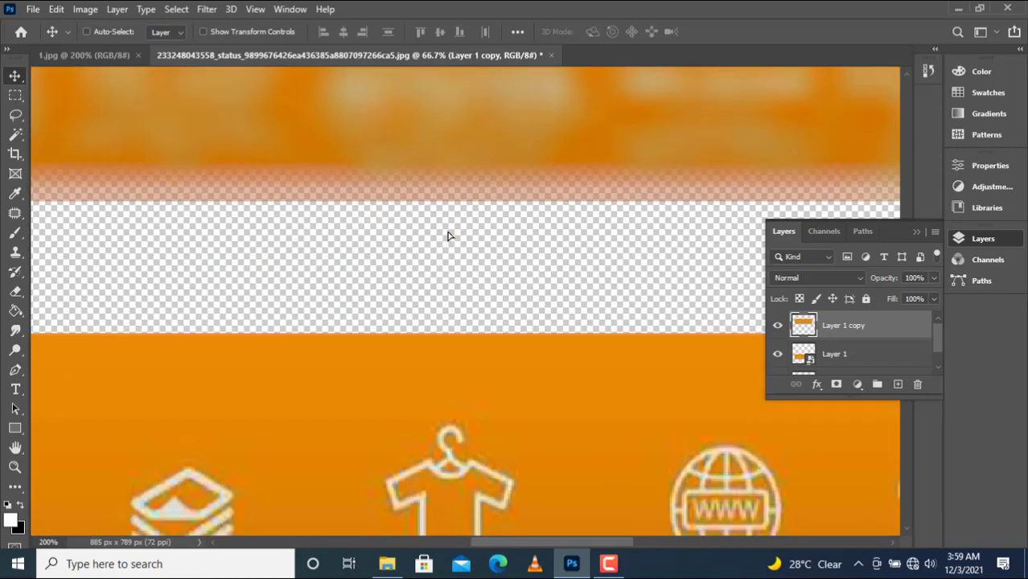
scroll(449, 235, "up", 4)
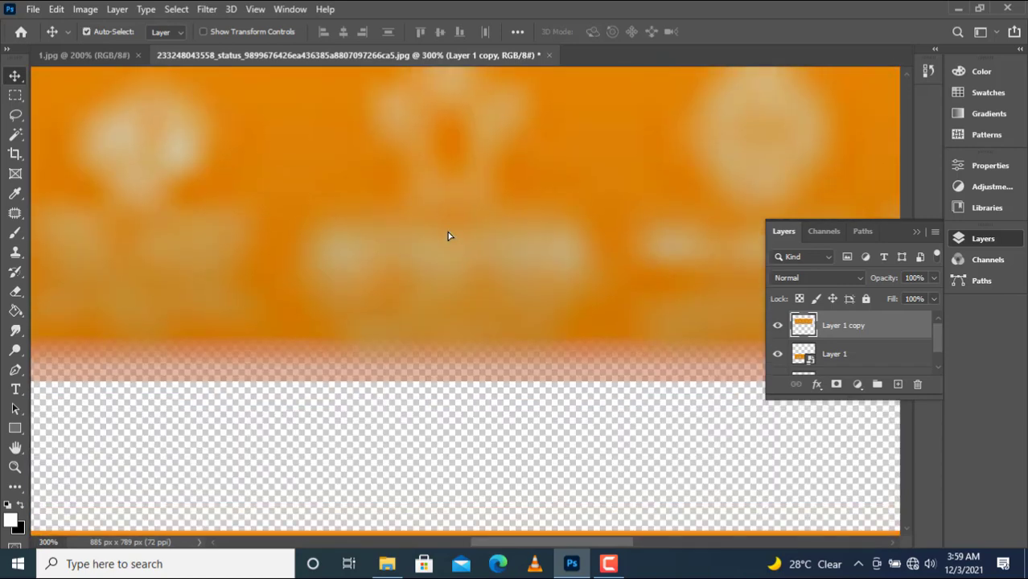
scroll(449, 236, "up", 3)
key("ctrl+equal")
key("ctrl+equal")
key("ctrl+equal")
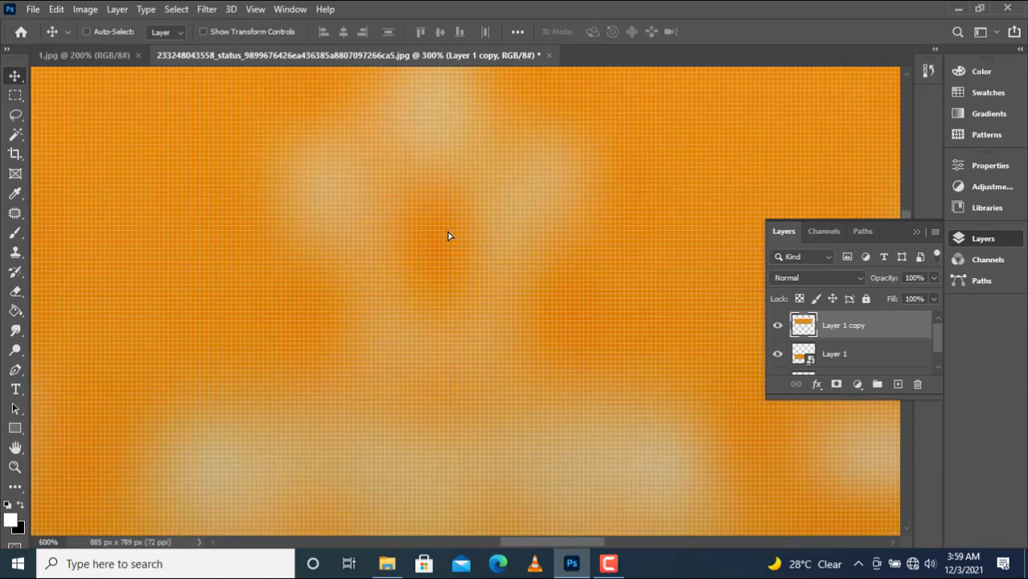
key("ctrl+equal")
key("ctrl")
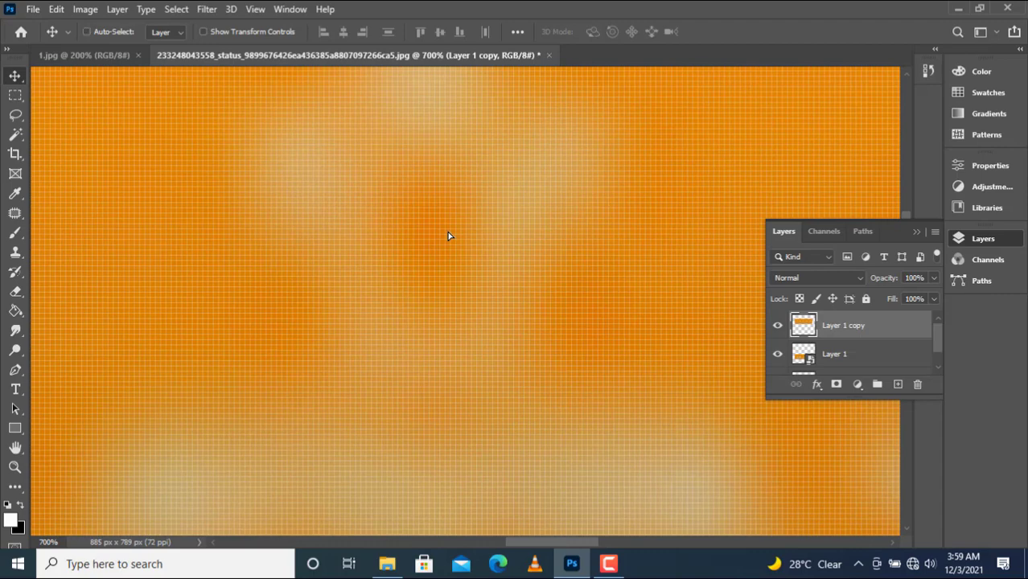
key("ctrl+0")
Step: Move the lower Layer 1 band slightly up toward the blurred band, keeping their side edges aligned
left_click_drag(462, 239, 476, 235)
left_click(489, 363)
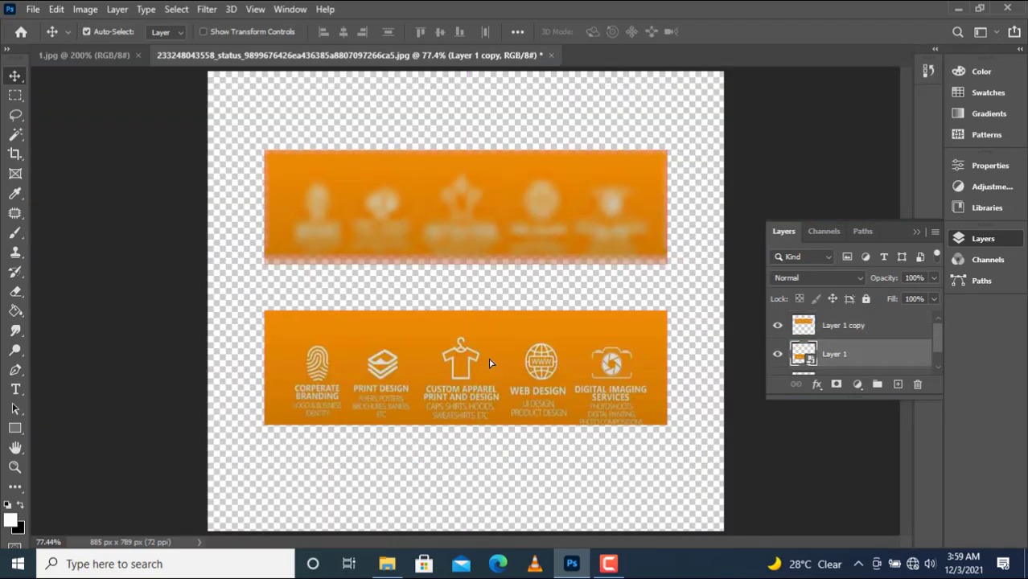
left_click_drag(489, 364, 487, 362)
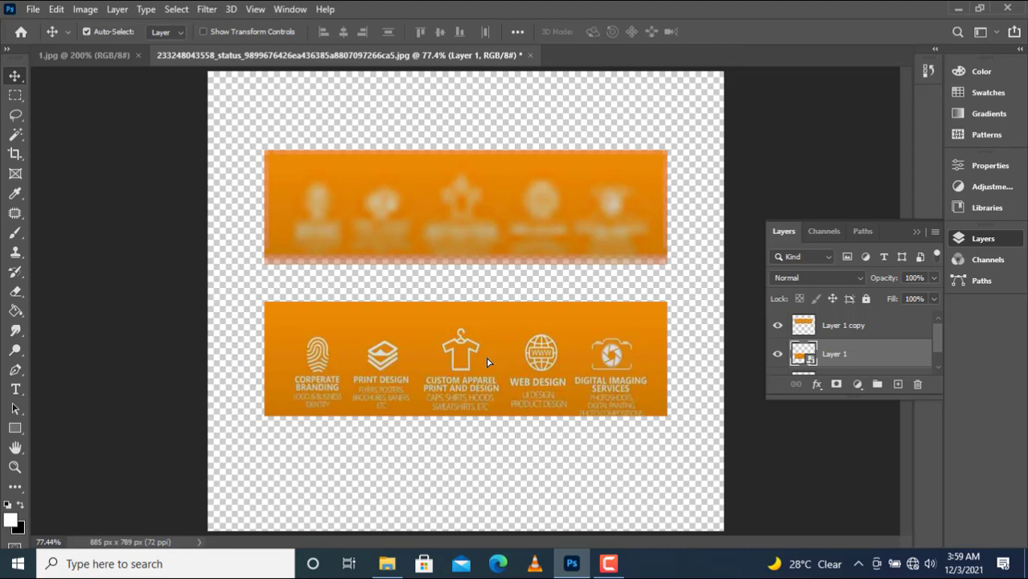
Step: Delete the Layer 1 copy and Layer 1 bands and make Layer 0 visible again
left_click(501, 232)
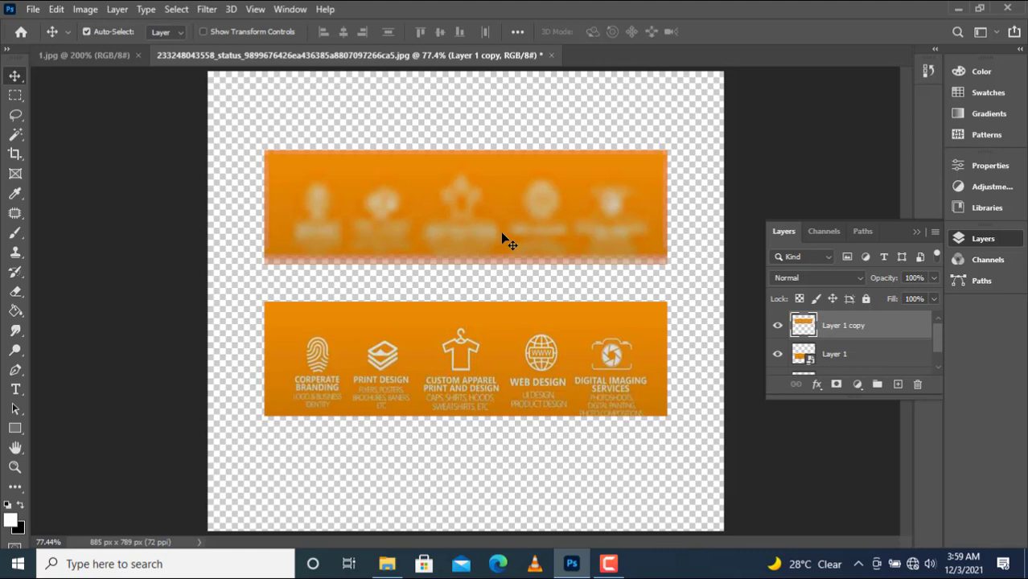
key("Delete")
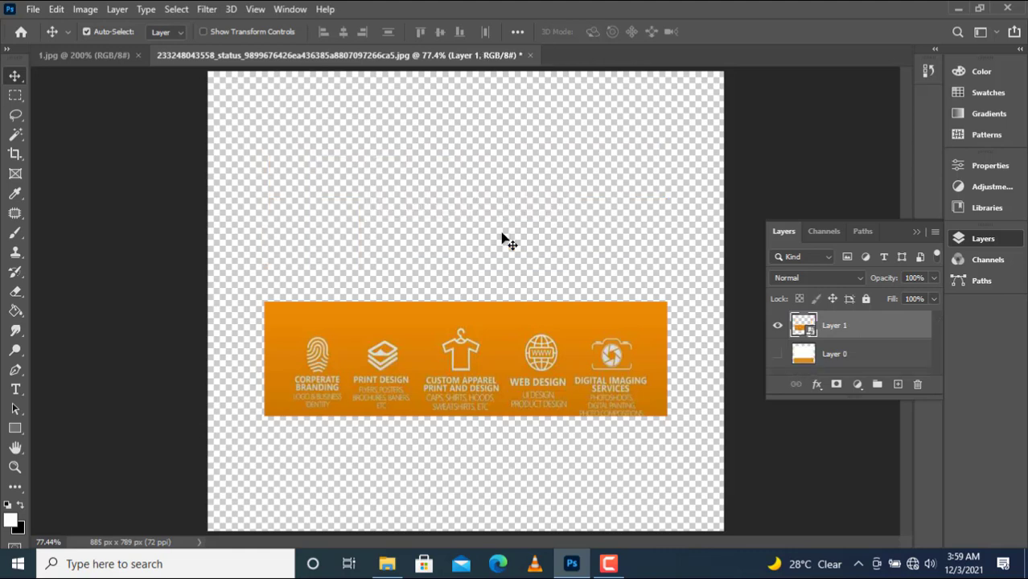
key("Delete")
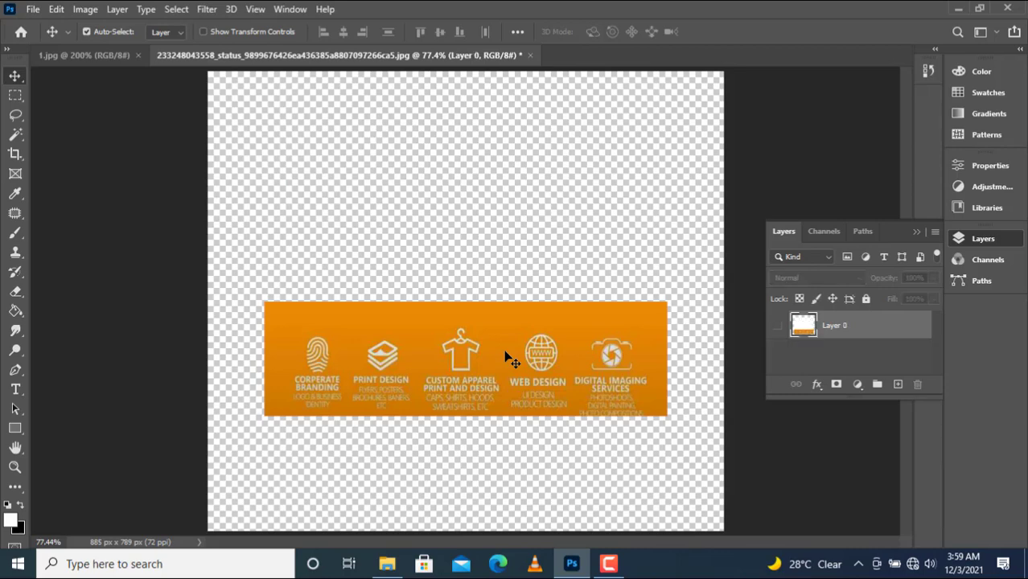
left_click(777, 324)
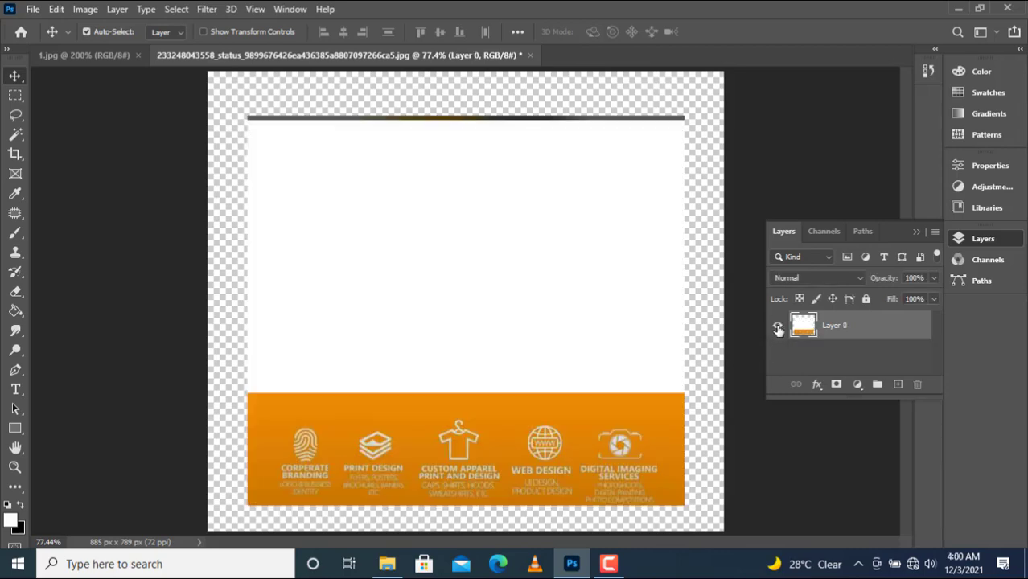
Step: Move Layer 0 slightly up and to the right within the canvas
left_click_drag(537, 197, 537, 233)
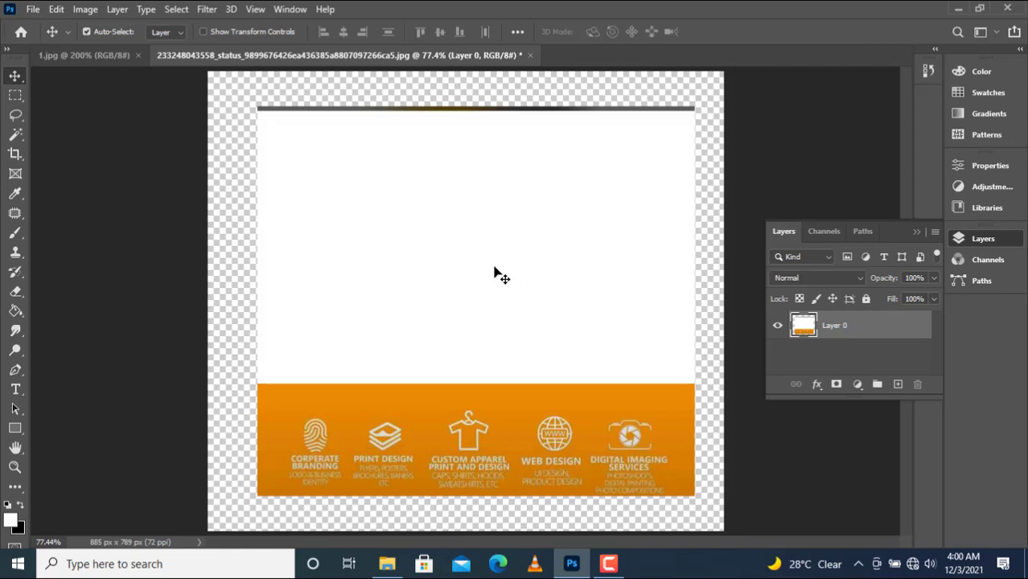
left_click_drag(494, 271, 505, 261)
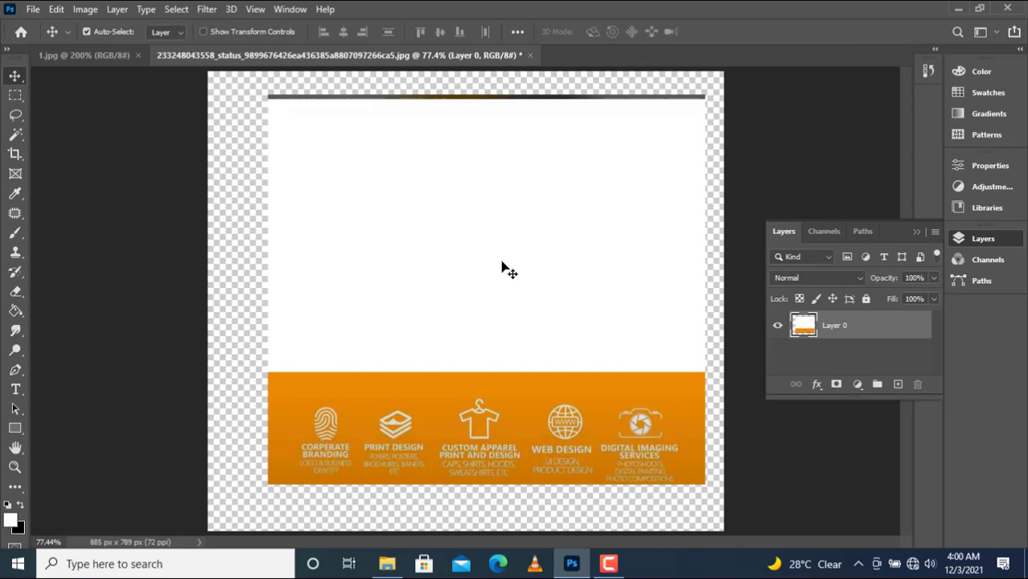
mouse_move(502, 271)
left_mouse_down()
mouse_move(484, 280)
mouse_move(494, 272)
left_mouse_up()
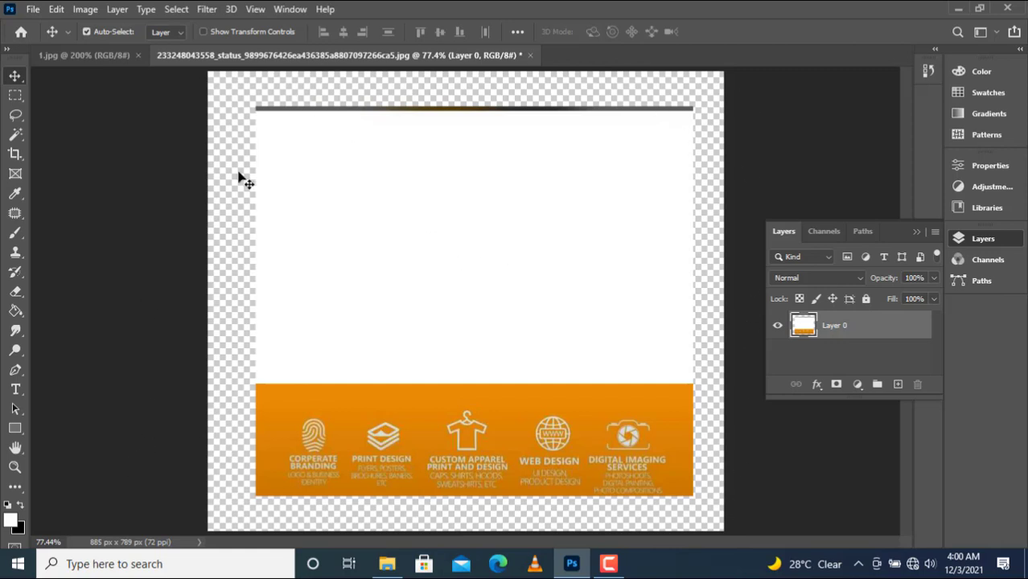
Step: Crop the canvas to Layer 0's side edges and just below its dark top line, about 750 × 714 px
key("c")
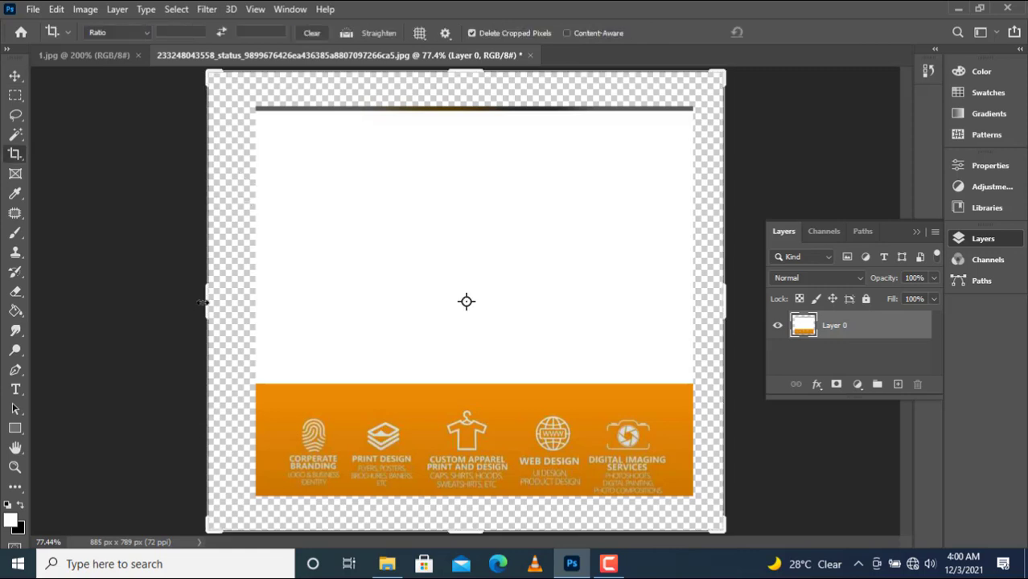
left_click_drag(206, 302, 232, 305)
left_click_drag(699, 294, 681, 299)
left_click_drag(466, 74, 461, 95)
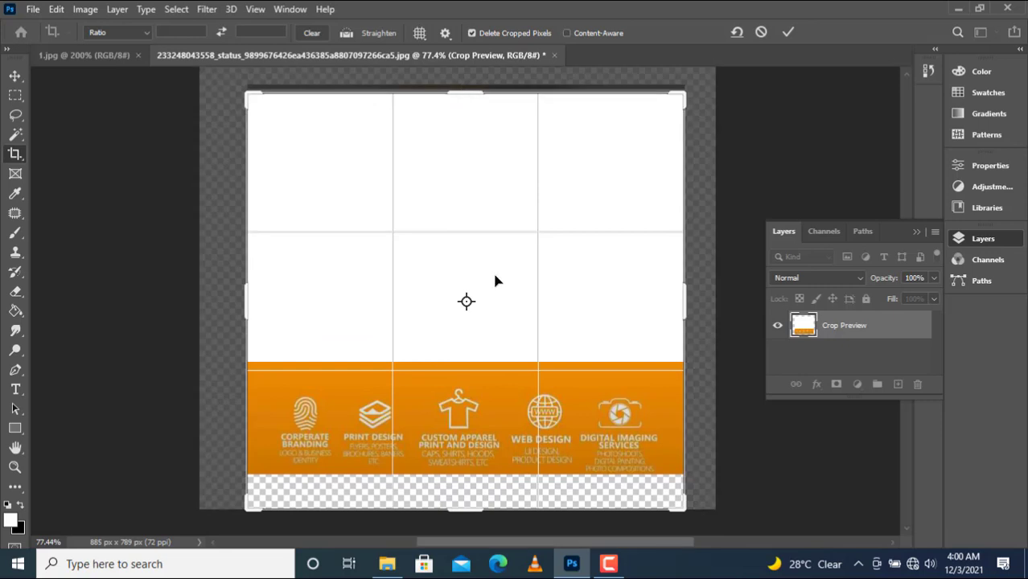
key("Return")
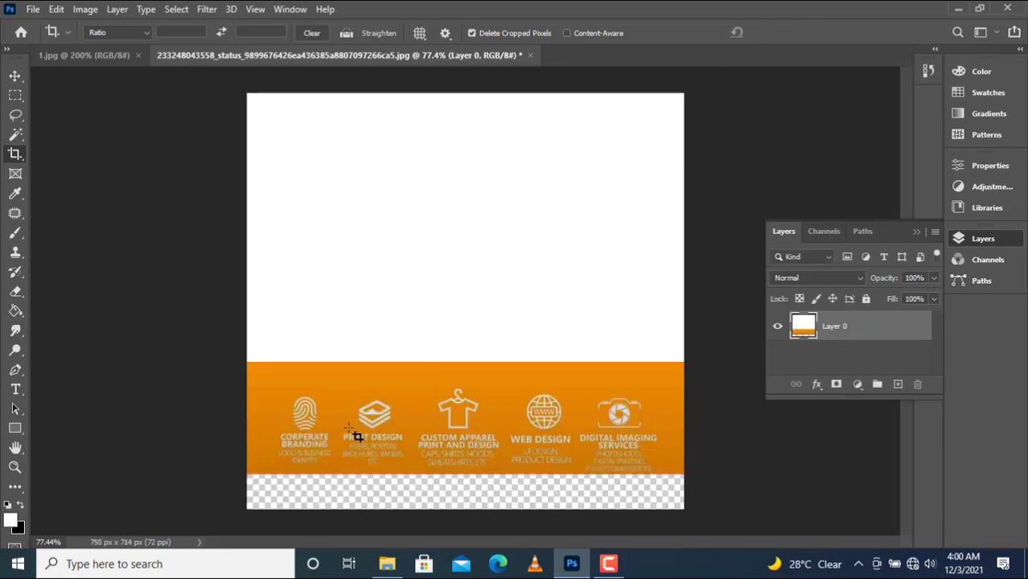
key("v")
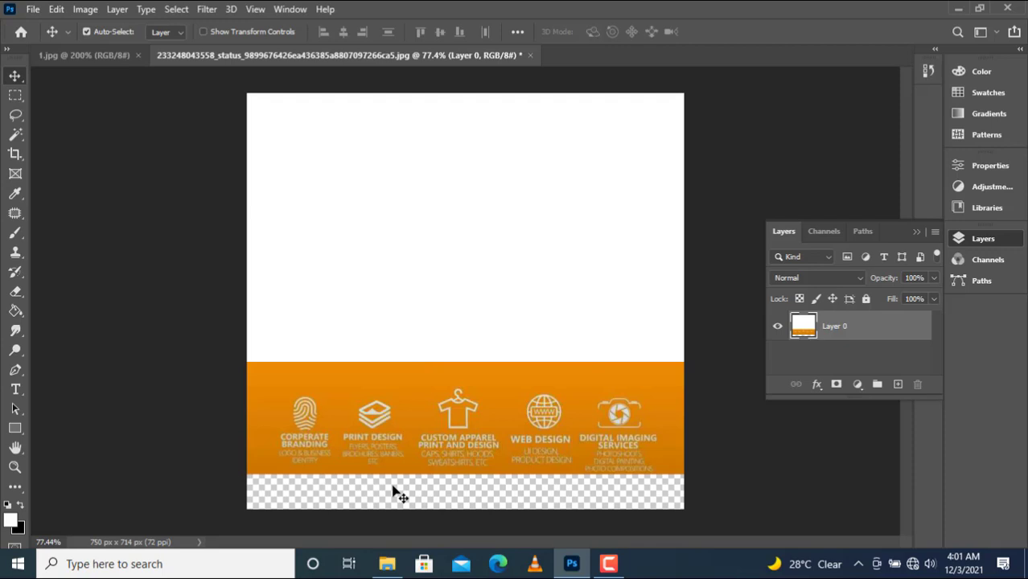
Step: Start placing an embedded file and browse to the Desktop folder
left_click(34, 10)
mouse_move(70, 232)
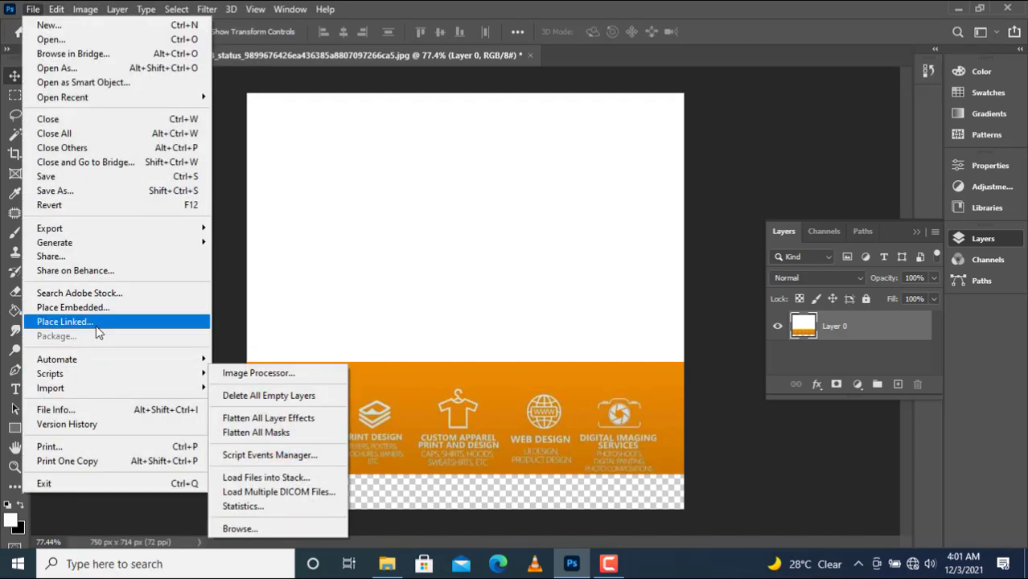
left_click(87, 307)
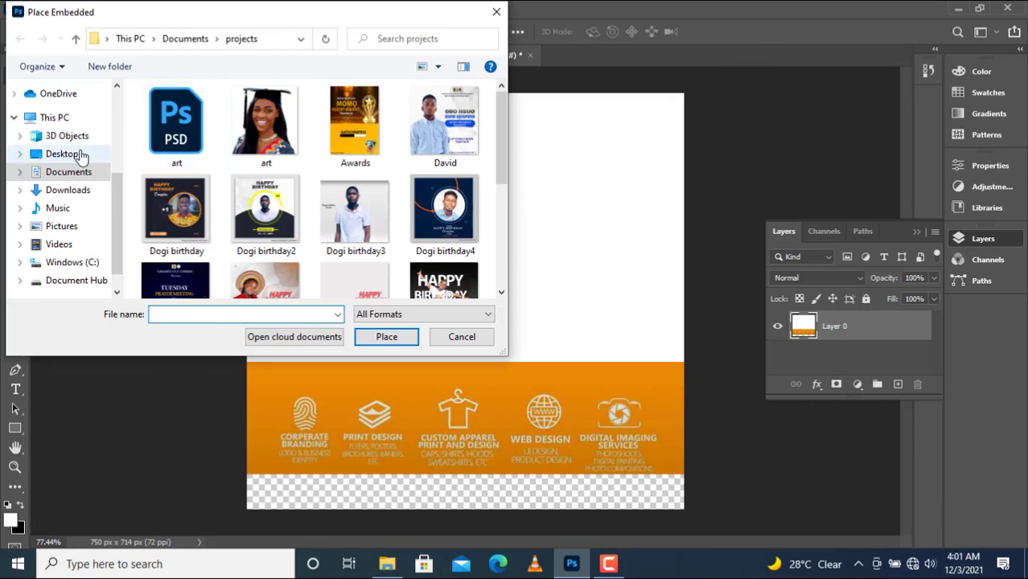
left_click(82, 154)
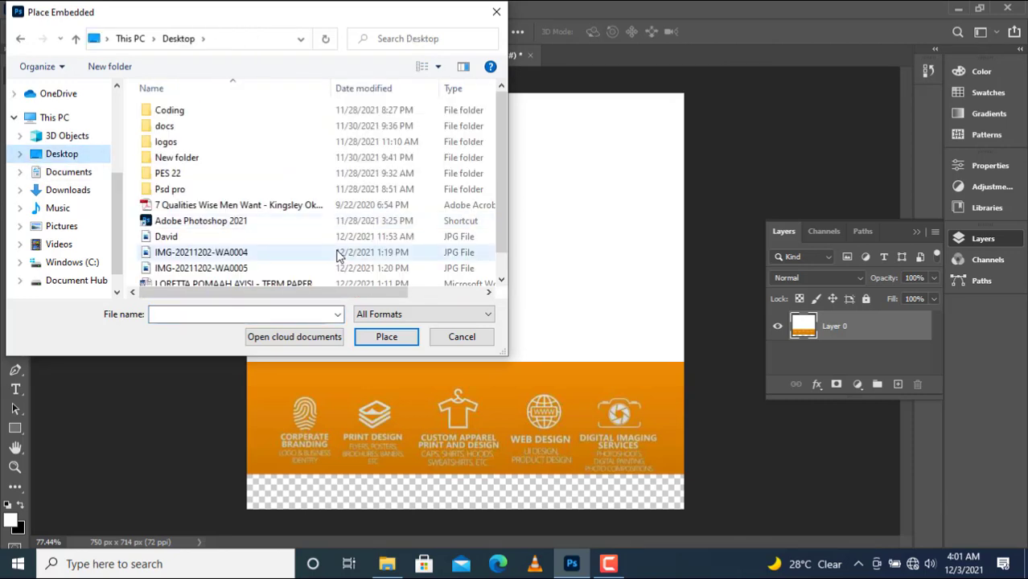
scroll(339, 255, "down", 1)
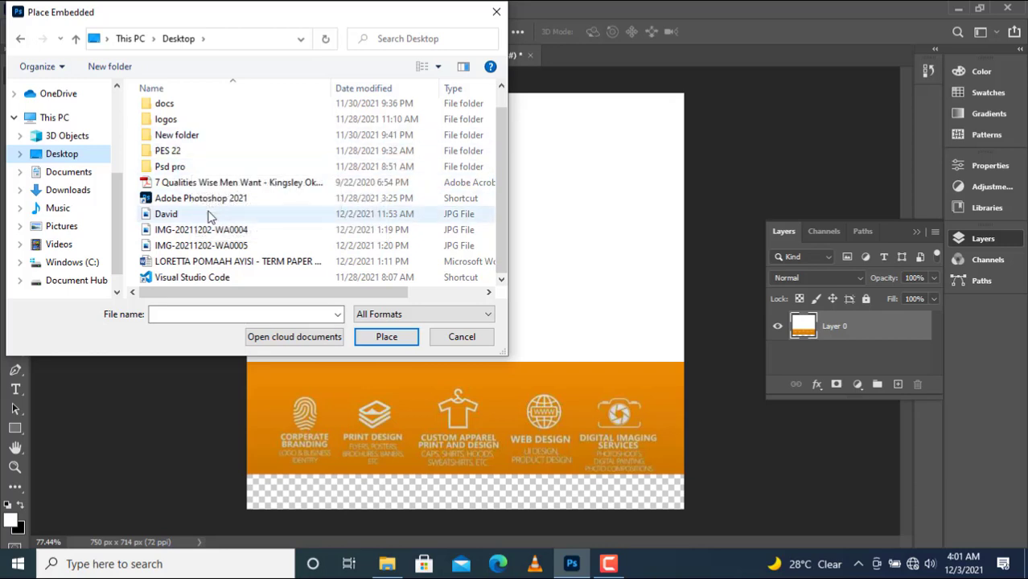
scroll(208, 216, "up", 1)
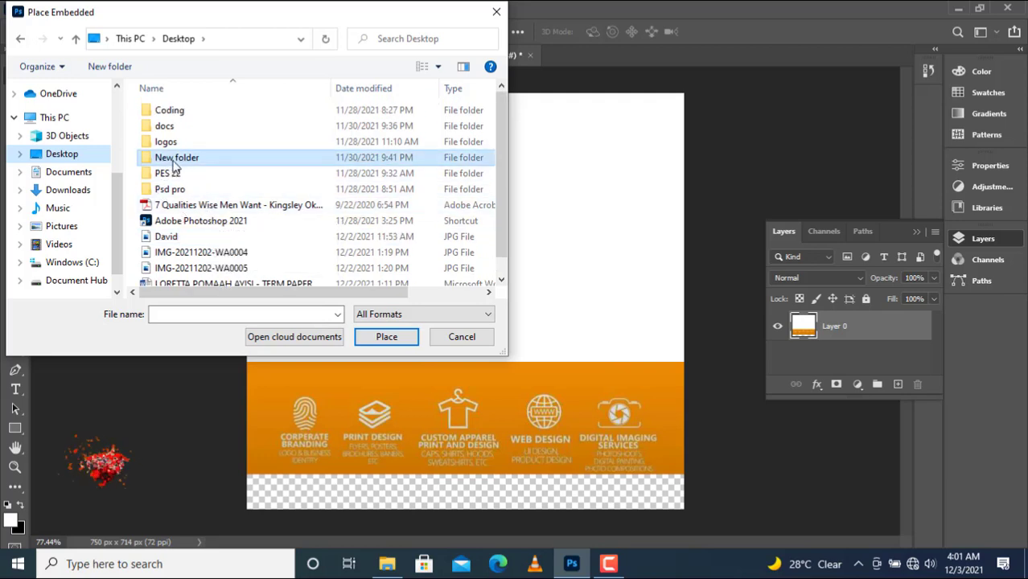
double_click(178, 161)
left_click(175, 161)
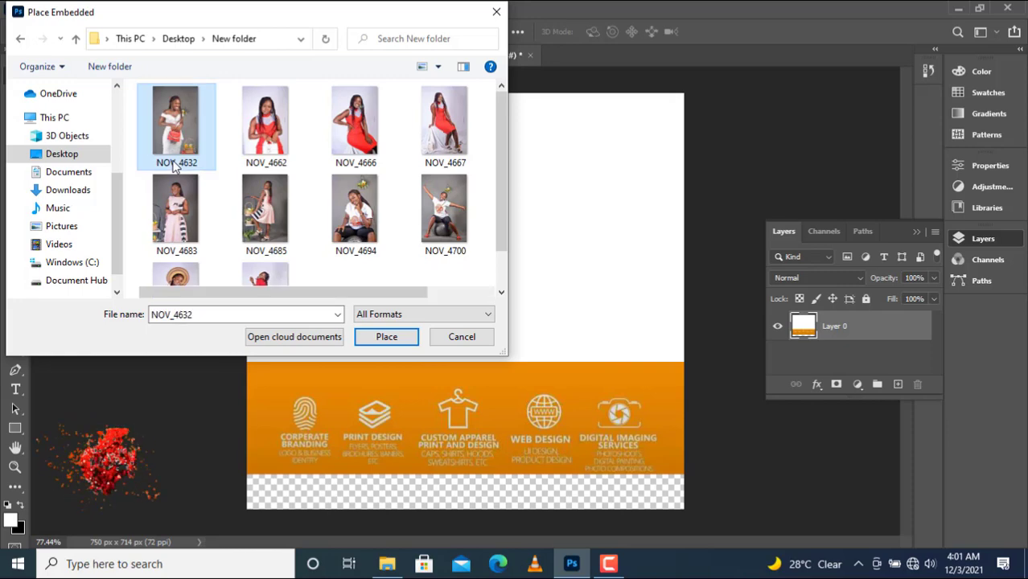
key("BackSpace")
Step: Place the social handles2 image from the Psd pro > Innovator file folder and shift it slightly up
left_click(182, 191)
double_click(182, 190)
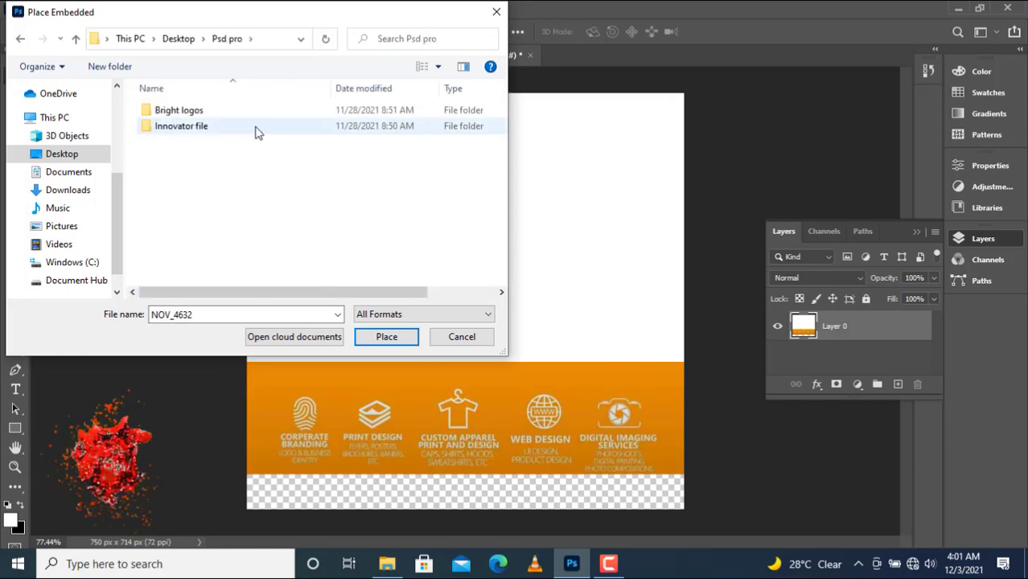
double_click(221, 133)
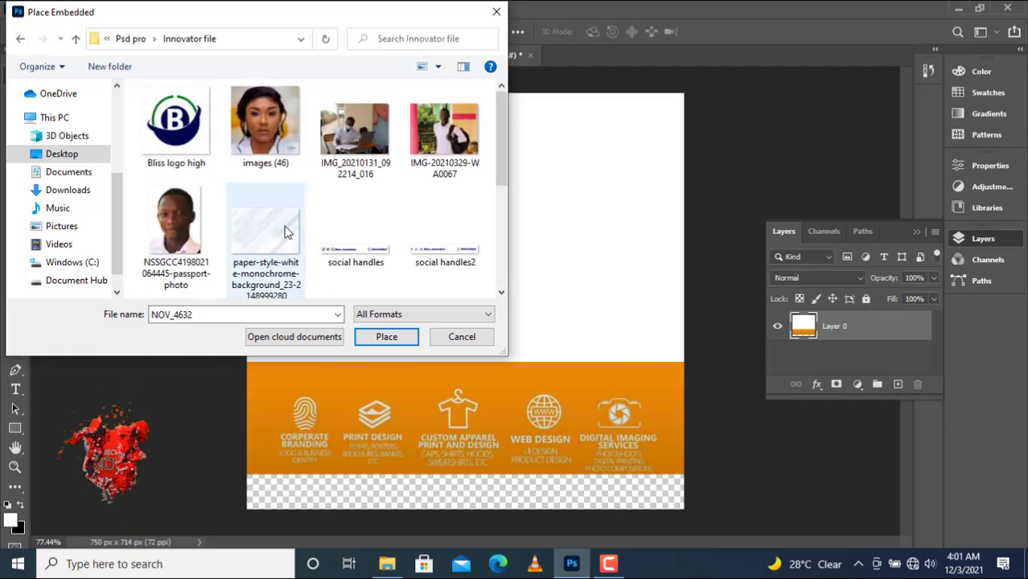
left_click(384, 254)
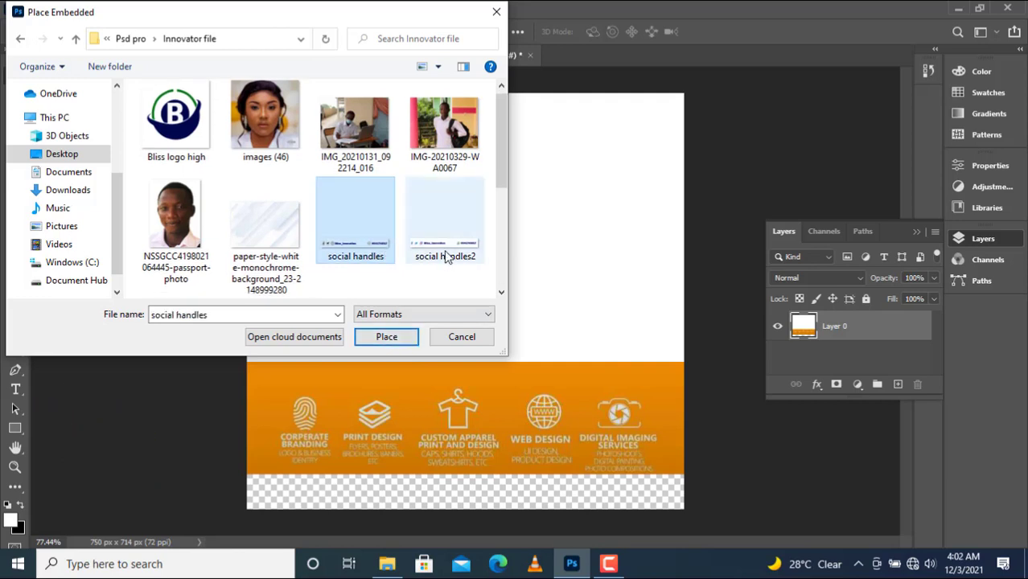
left_click(445, 217)
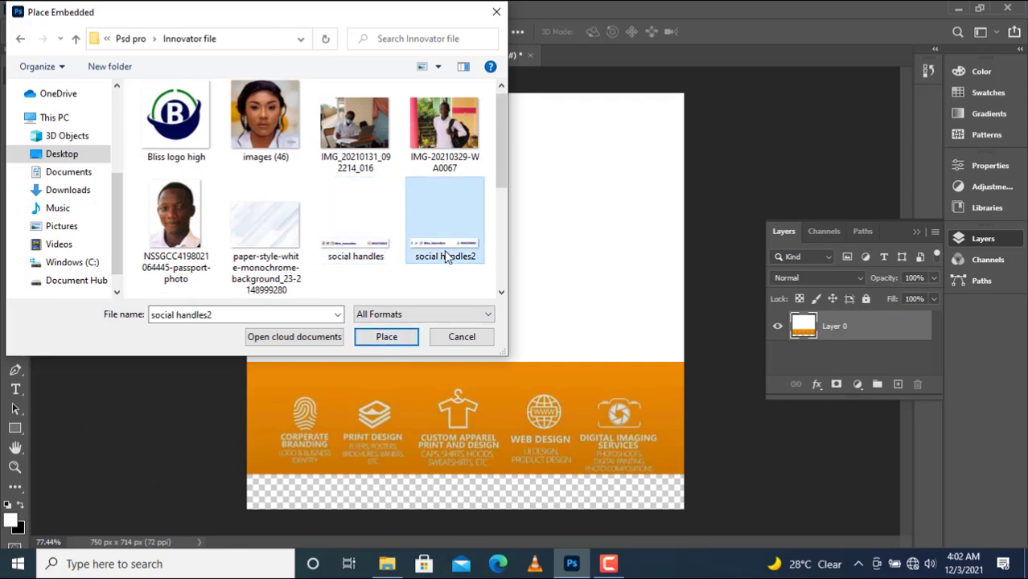
left_click(385, 337)
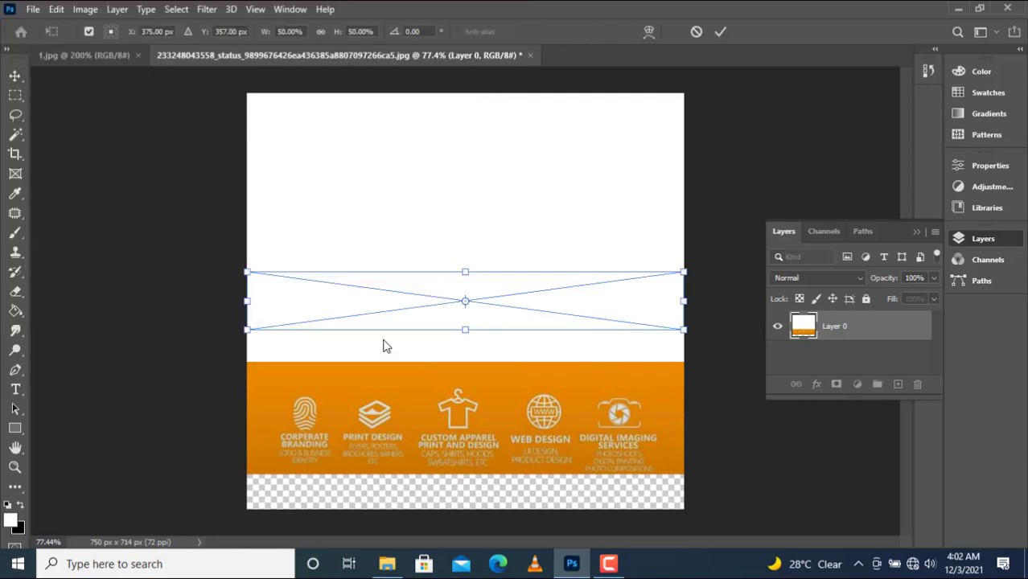
key("Return")
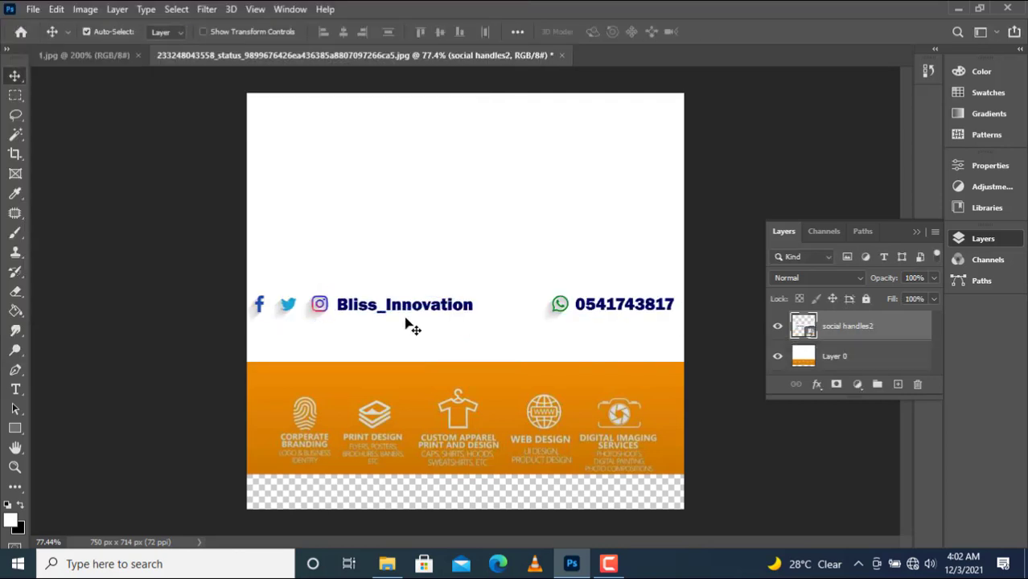
left_click_drag(383, 293, 385, 304)
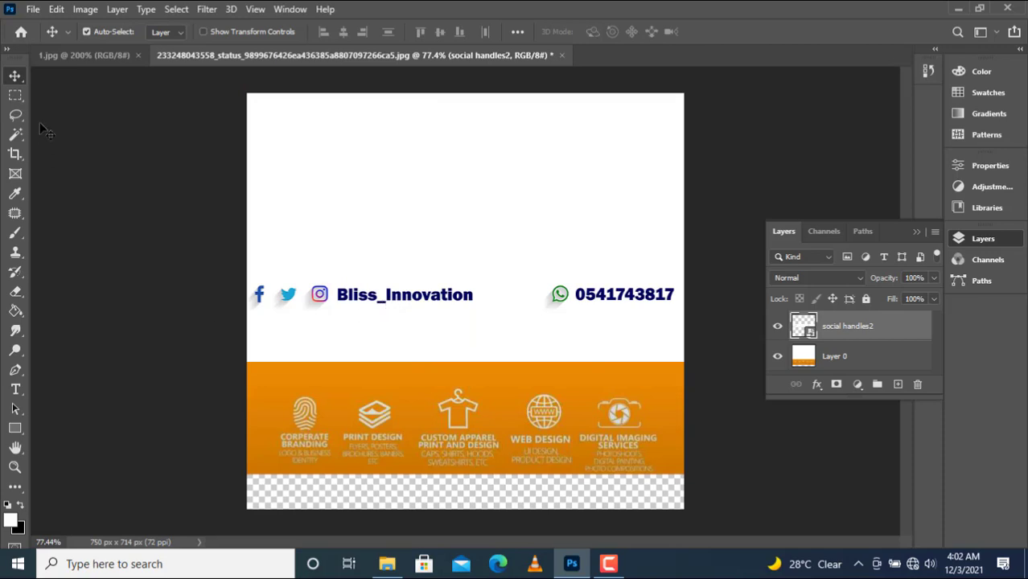
Step: Try aligning the social handles2 layer to the bottom of a rectangular selection around the transparent strip, and undo it
left_click(15, 97)
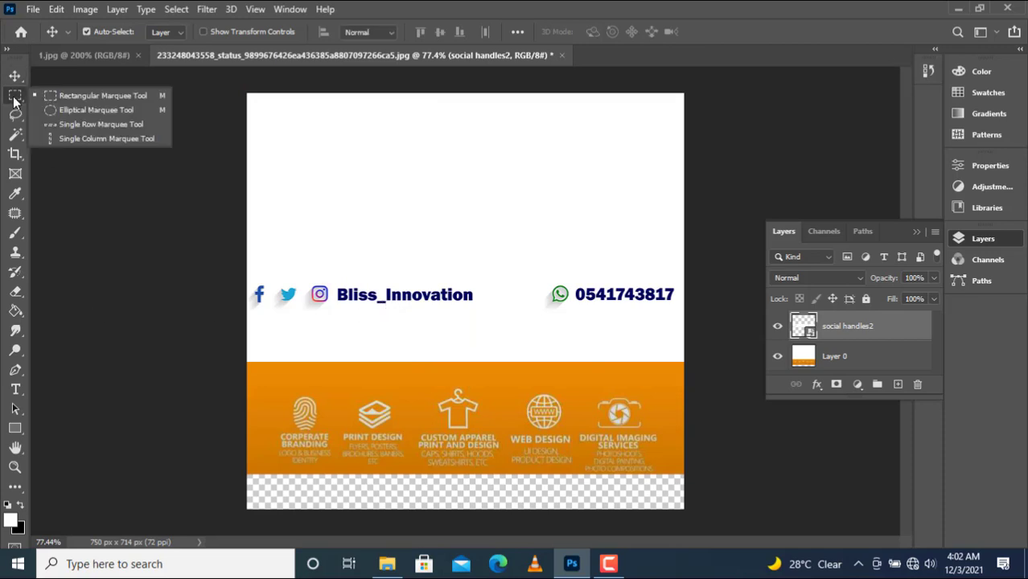
left_click(93, 99)
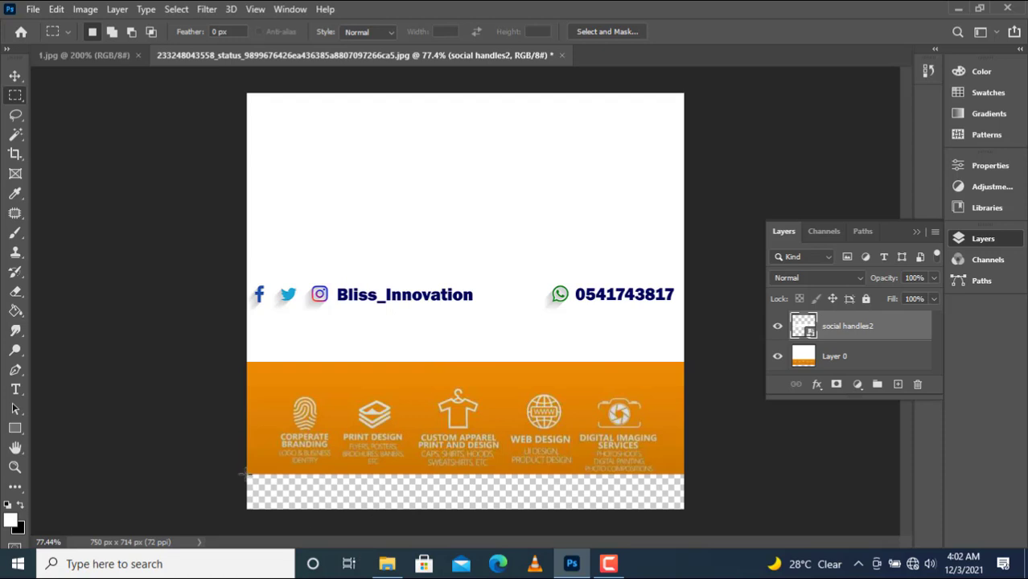
left_click_drag(244, 474, 686, 529)
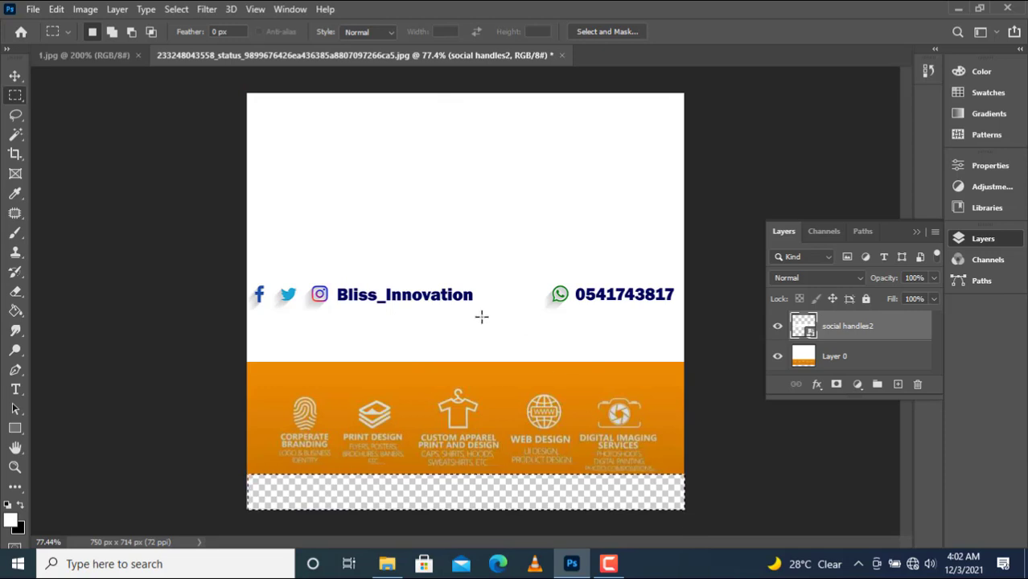
key("v")
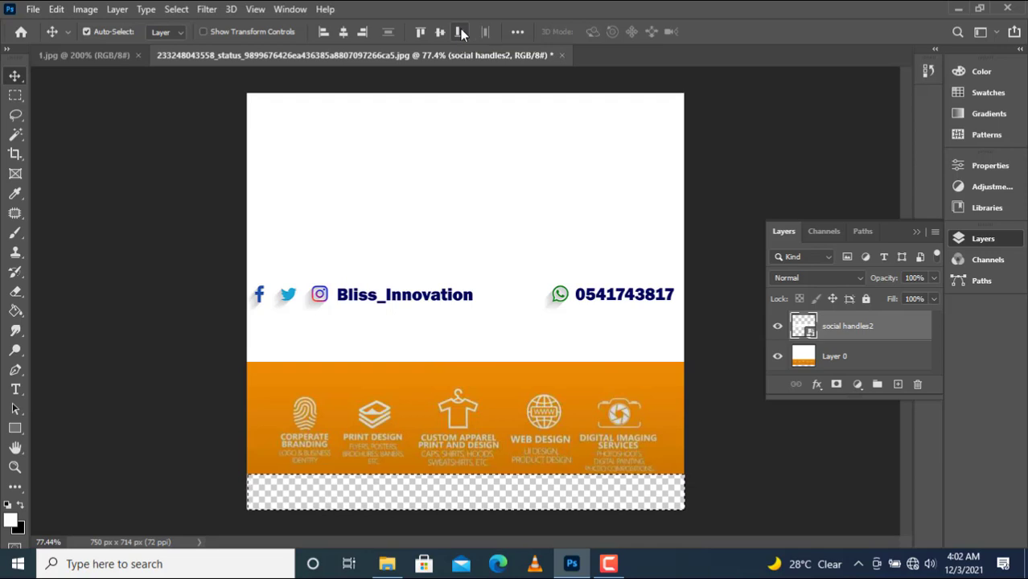
left_click(461, 31)
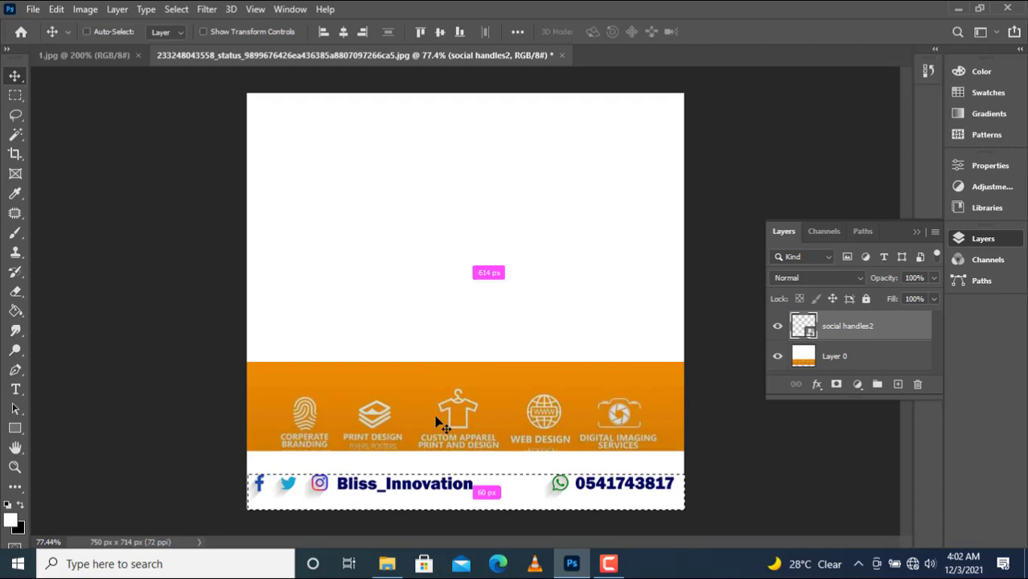
key("ctrl+z")
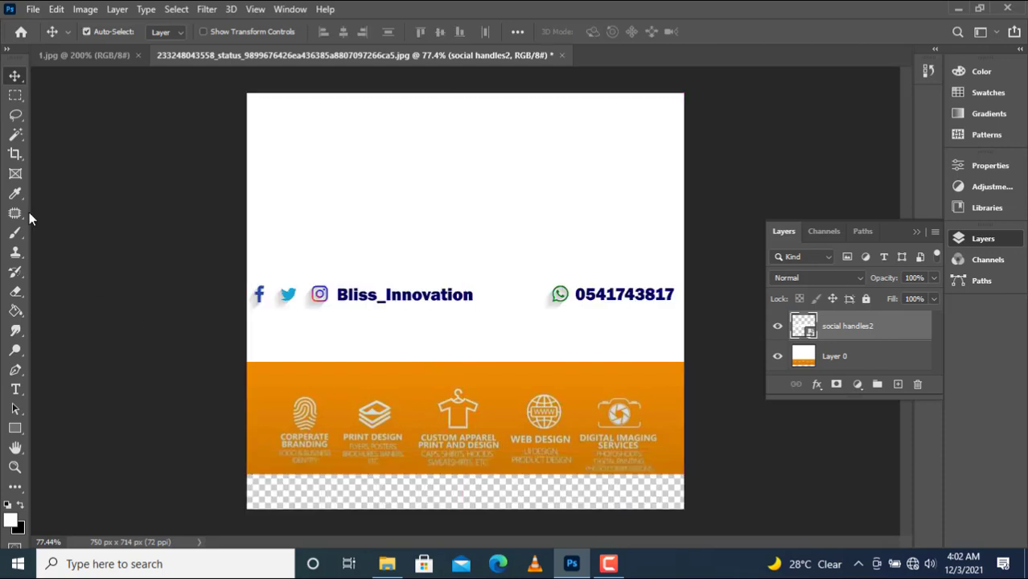
Step: Select the transparent strip below the orange band across the full canvas width with the Rectangular Marquee
left_click(15, 97)
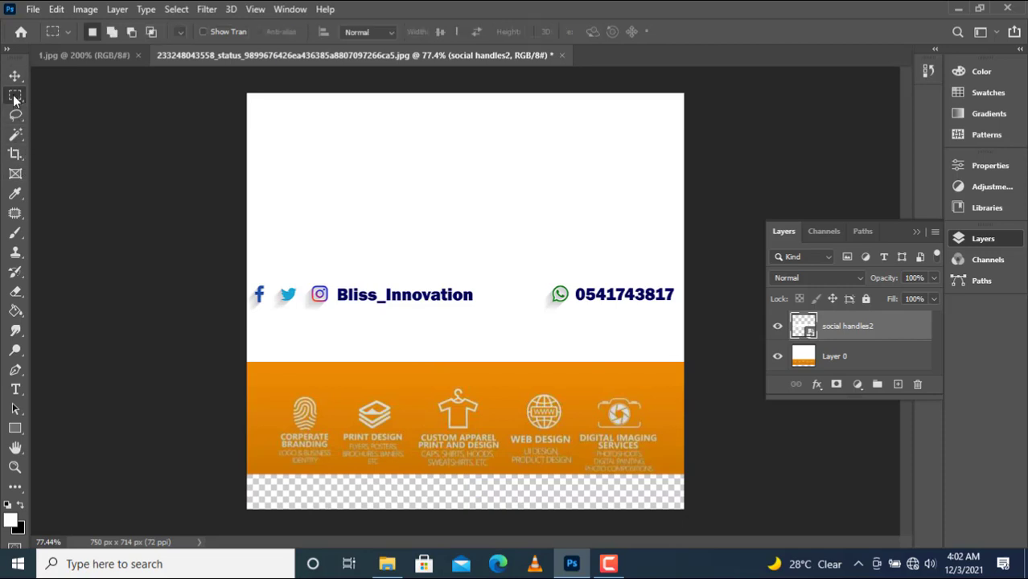
right_click(14, 97)
left_click(69, 95)
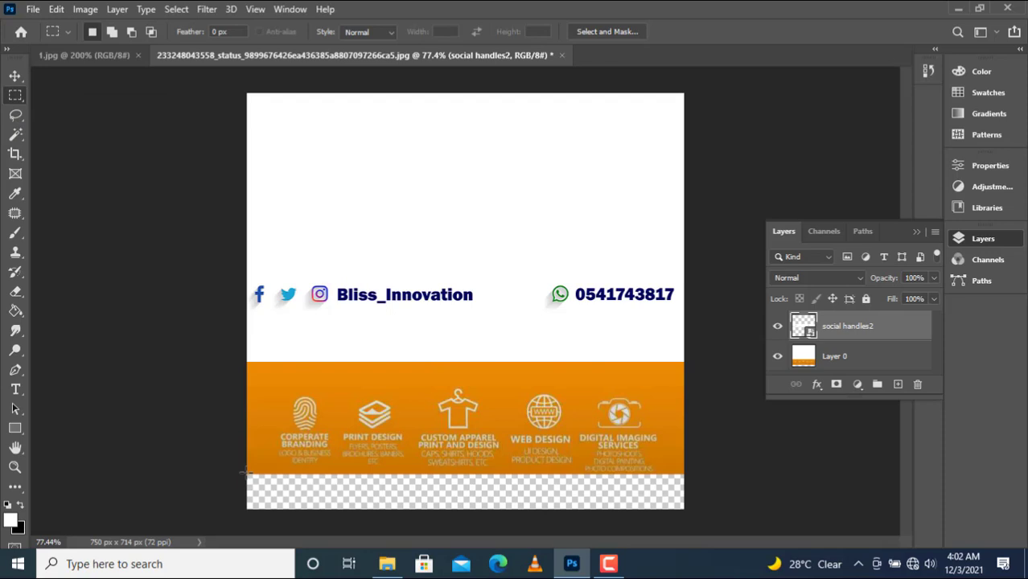
left_click_drag(246, 473, 682, 516)
left_click_drag(243, 475, 693, 522)
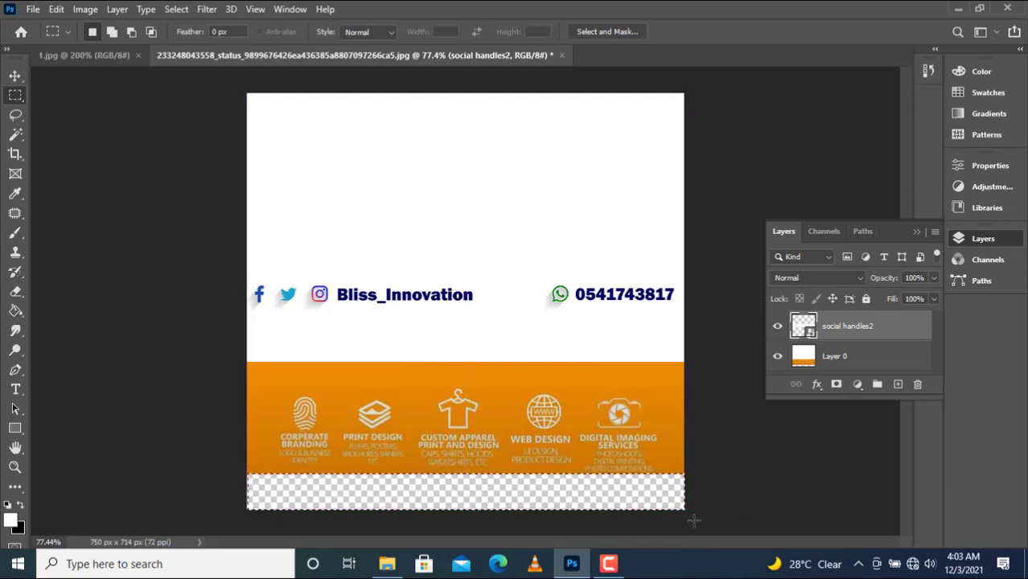
Step: Move the social handles2 layer slightly up twice, returning the selection outline to the transparent strip each time
key("v")
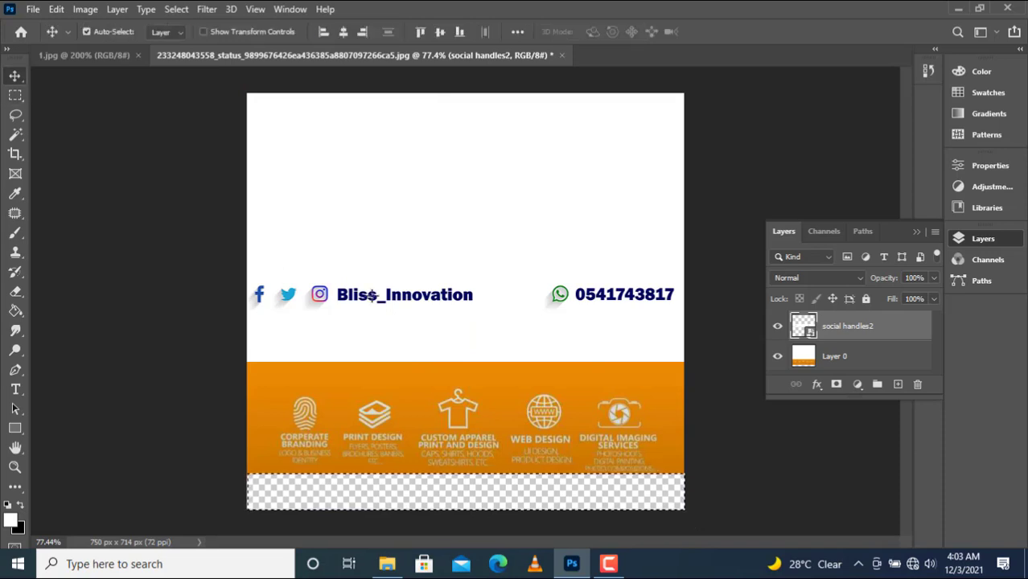
left_click_drag(375, 298, 375, 294)
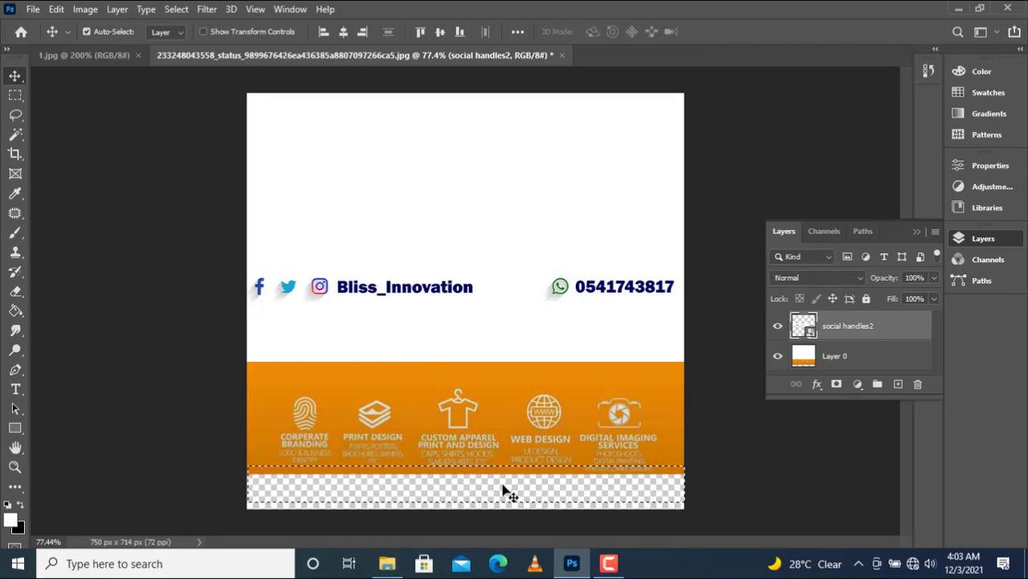
key("m")
left_click_drag(503, 490, 502, 497)
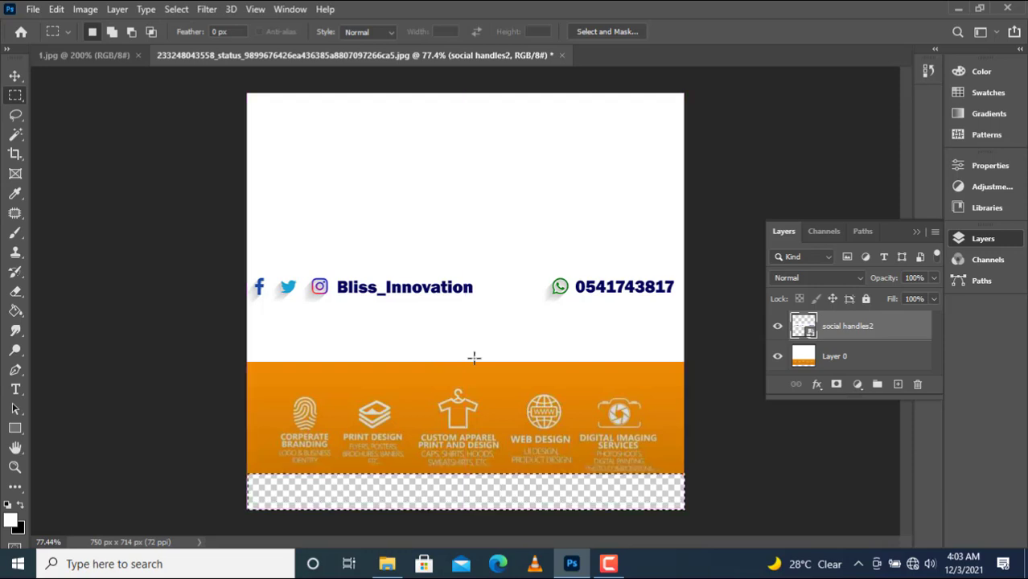
key("v")
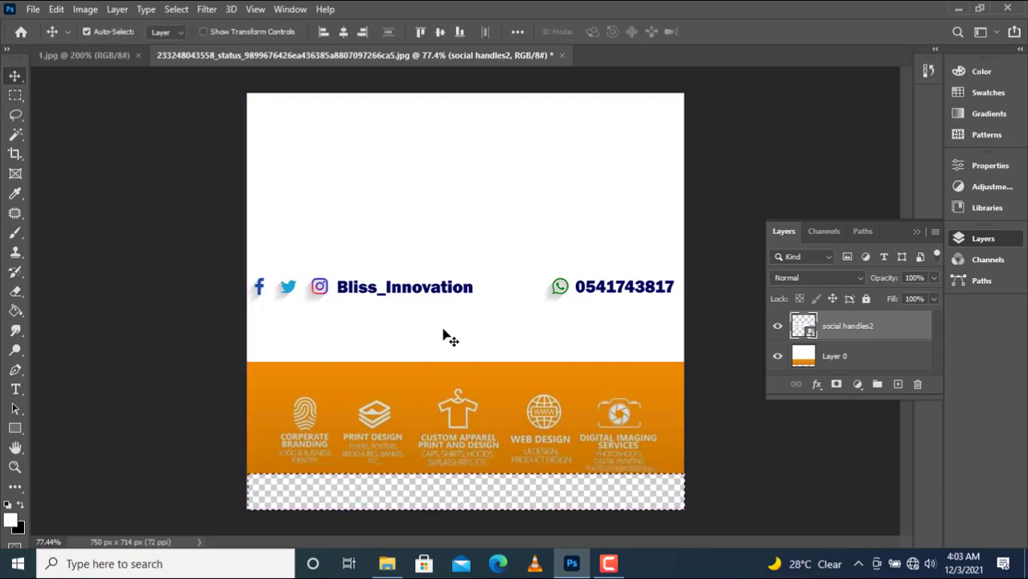
left_click_drag(434, 296, 425, 277)
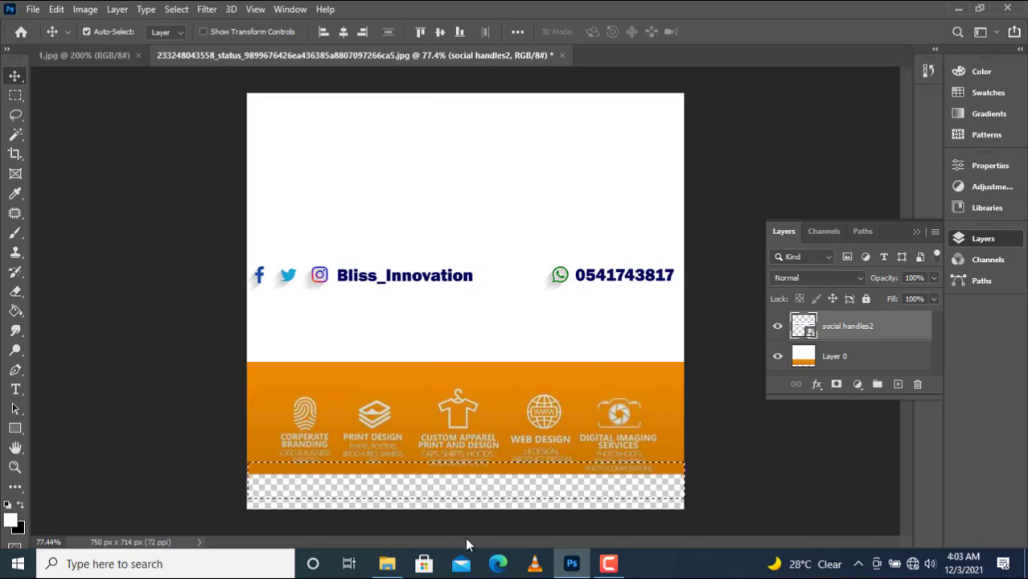
key("m")
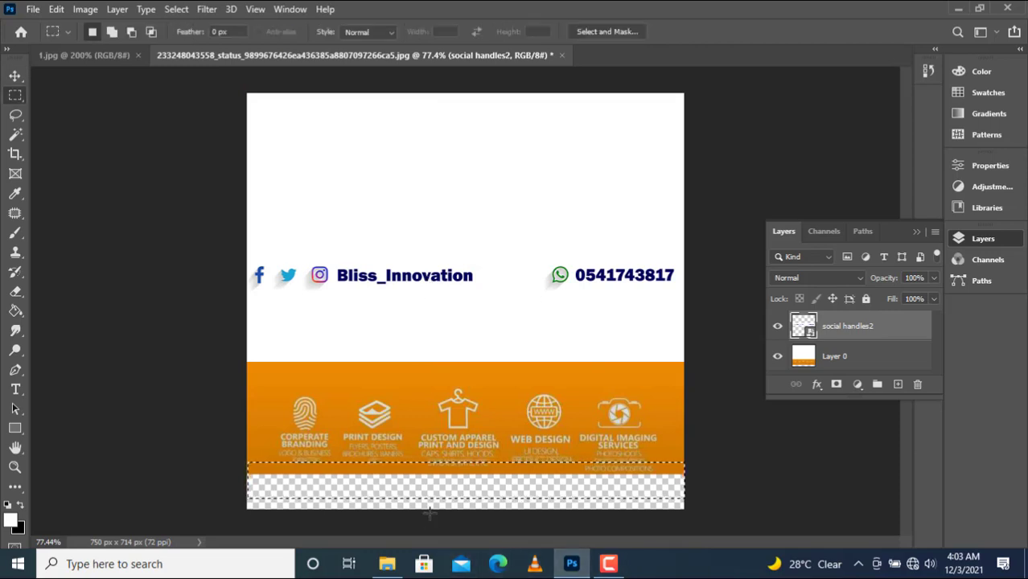
left_click_drag(431, 501, 432, 505)
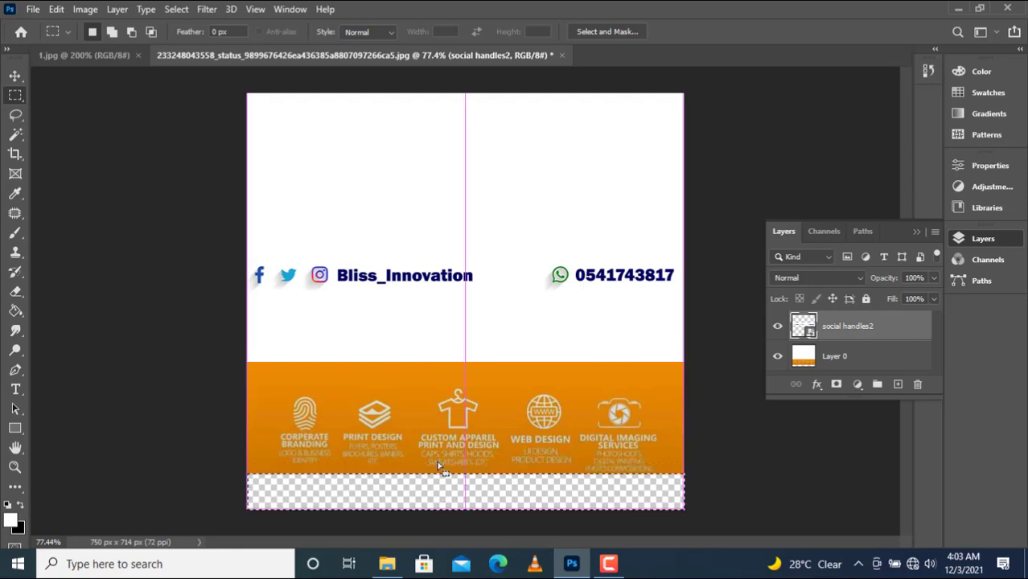
left_click_drag(439, 467, 439, 469)
Step: Align the social handles2 layer to the selection's bottom edge and finally to its top edge
key("v")
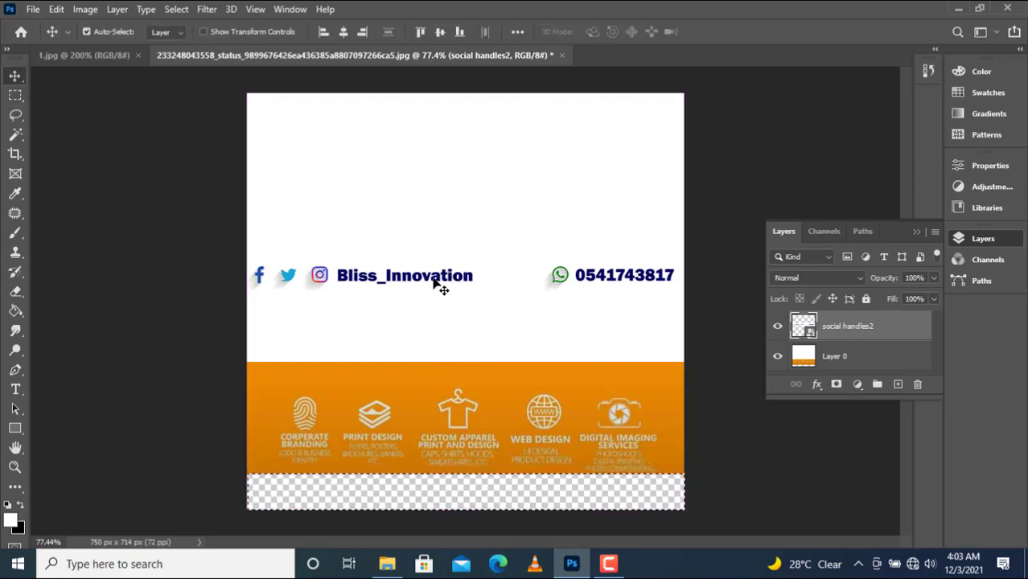
left_click(425, 32)
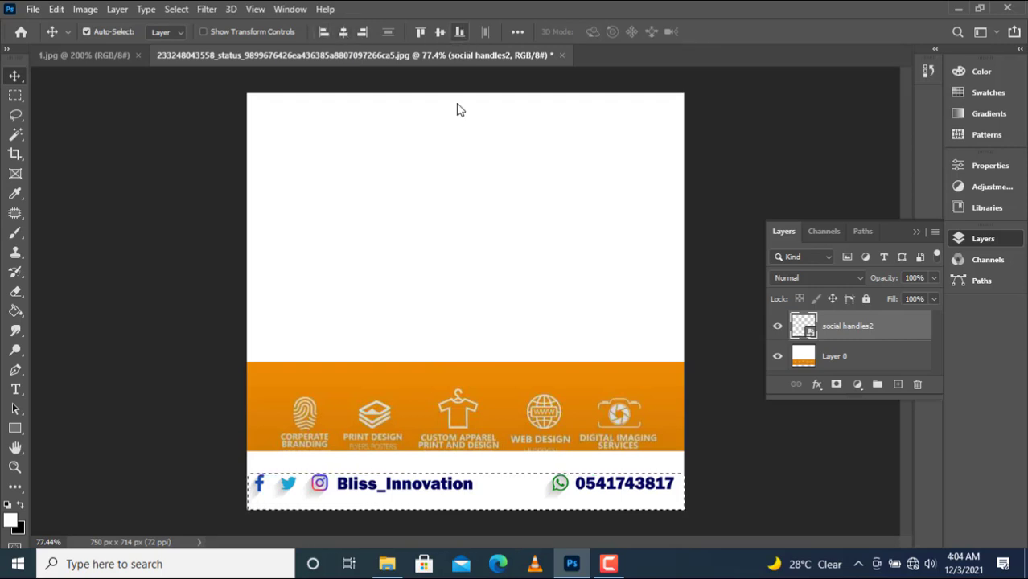
left_click(419, 36)
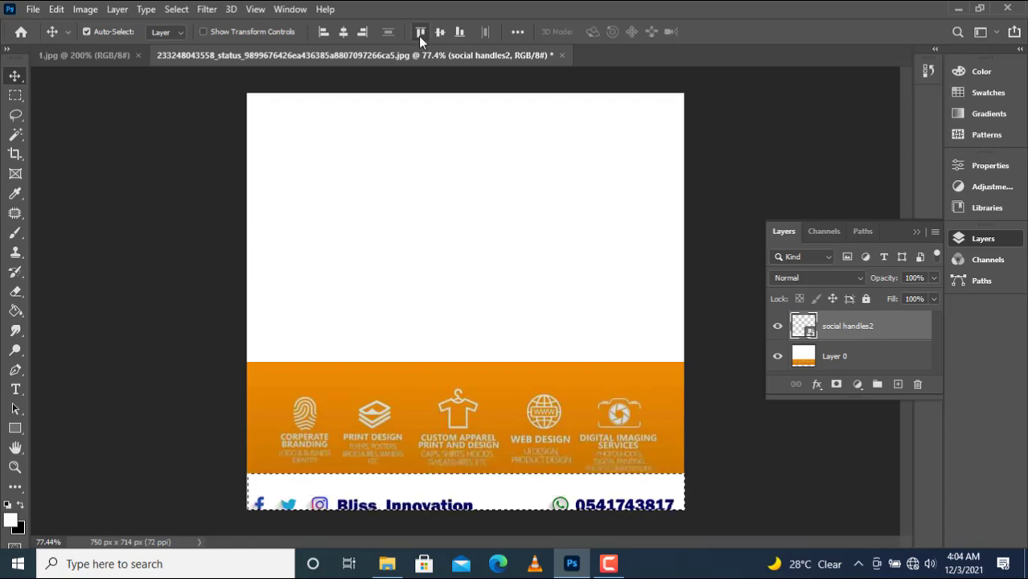
Step: Deselect and move the social handles2 layer up until the whole handles line fits inside the canvas
key("ctrl+d")
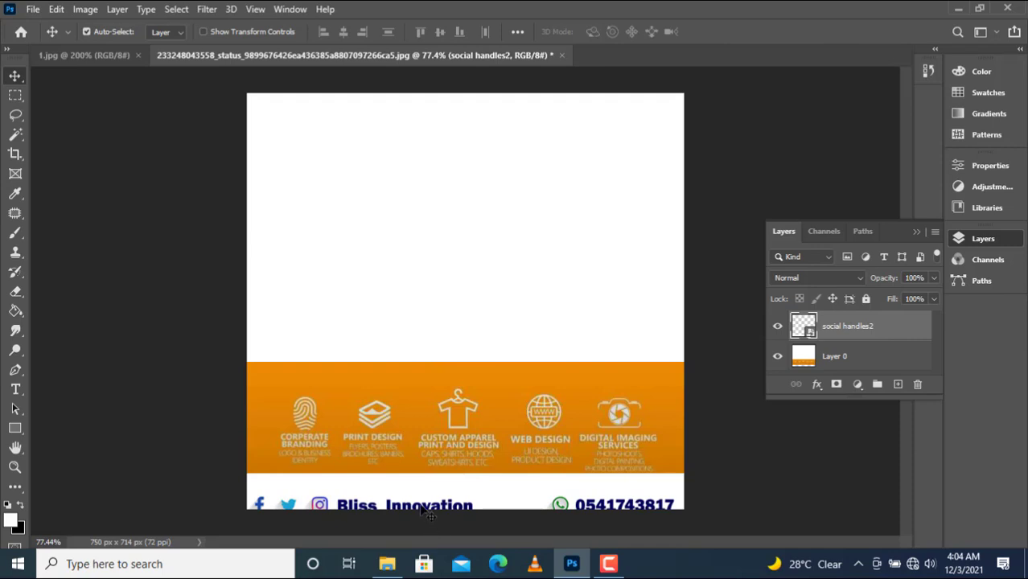
left_click_drag(424, 512, 420, 493)
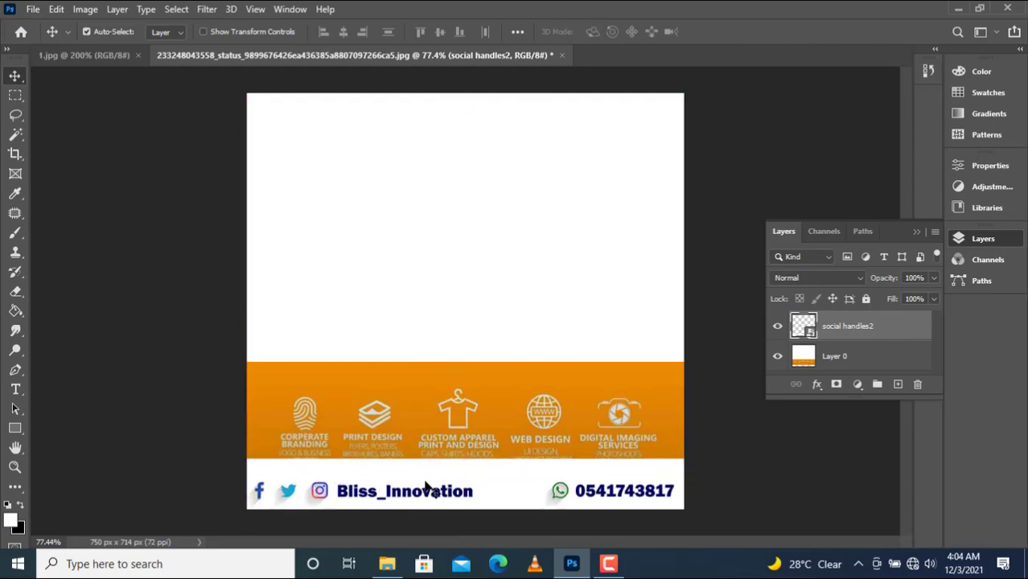
left_click_drag(425, 500, 426, 499)
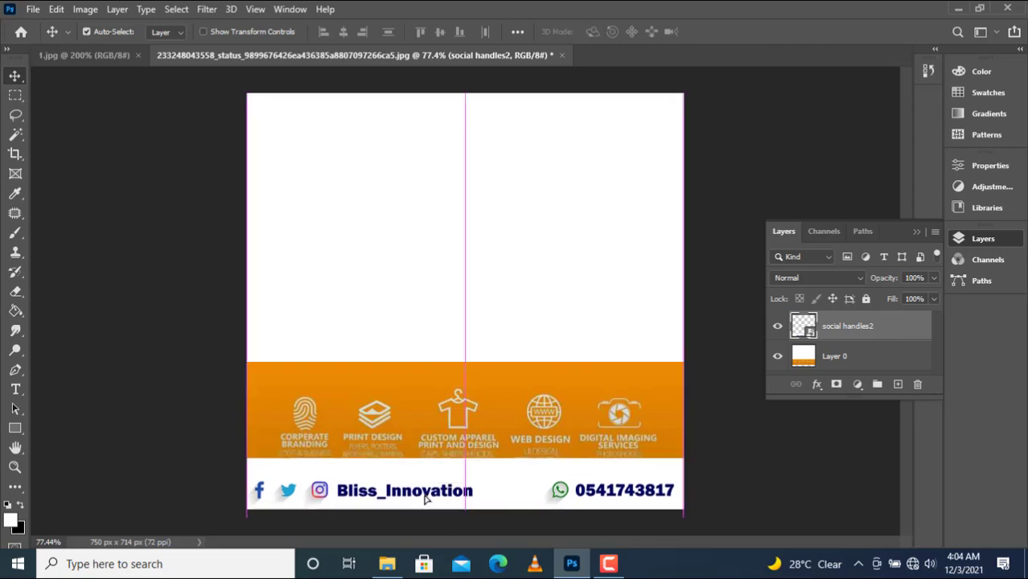
Step: Rasterize the social handles2 layer and delete its white strip overlapping the orange band using a rectangular selection
key("m")
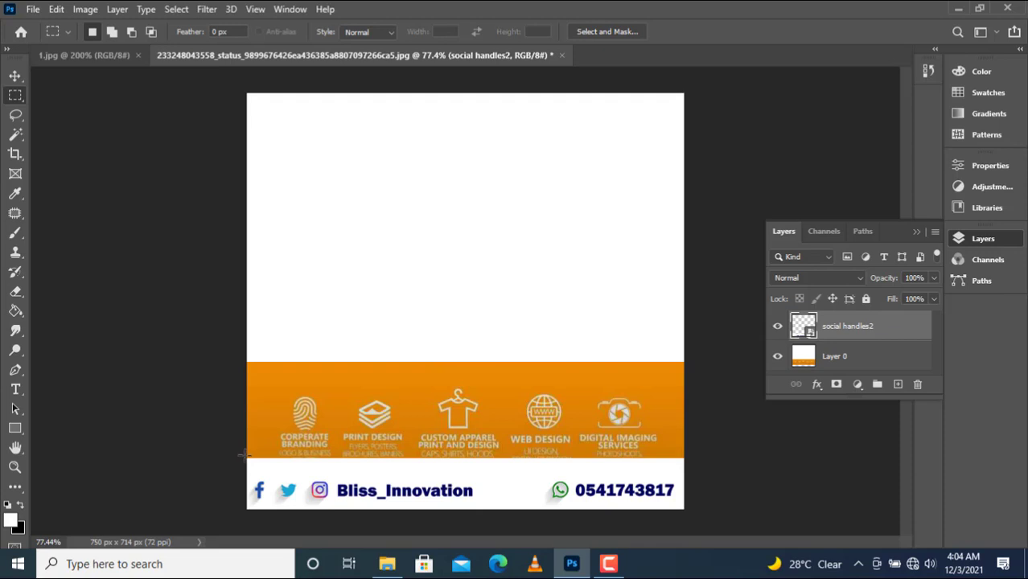
left_click_drag(244, 455, 685, 475)
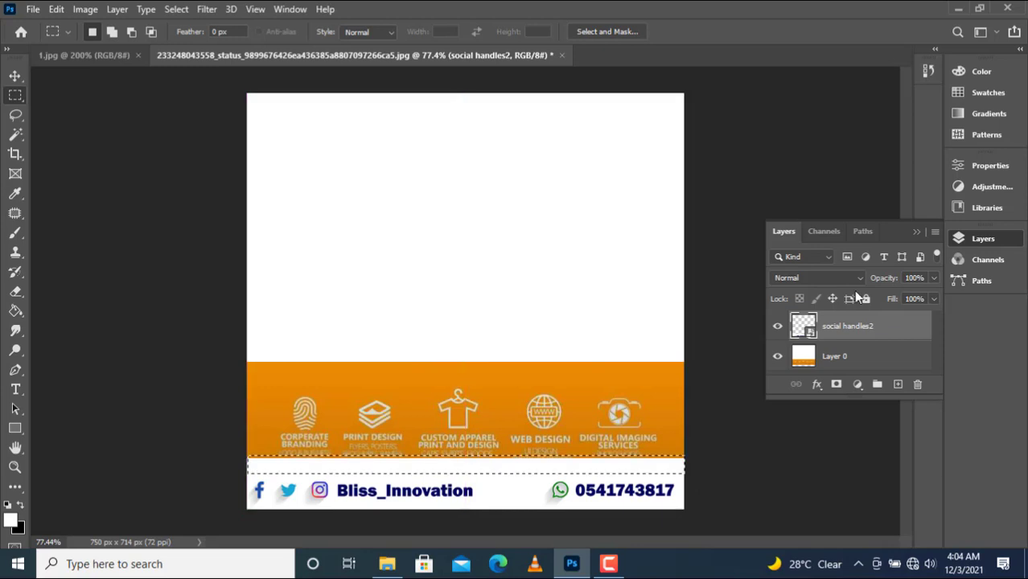
right_click(833, 325)
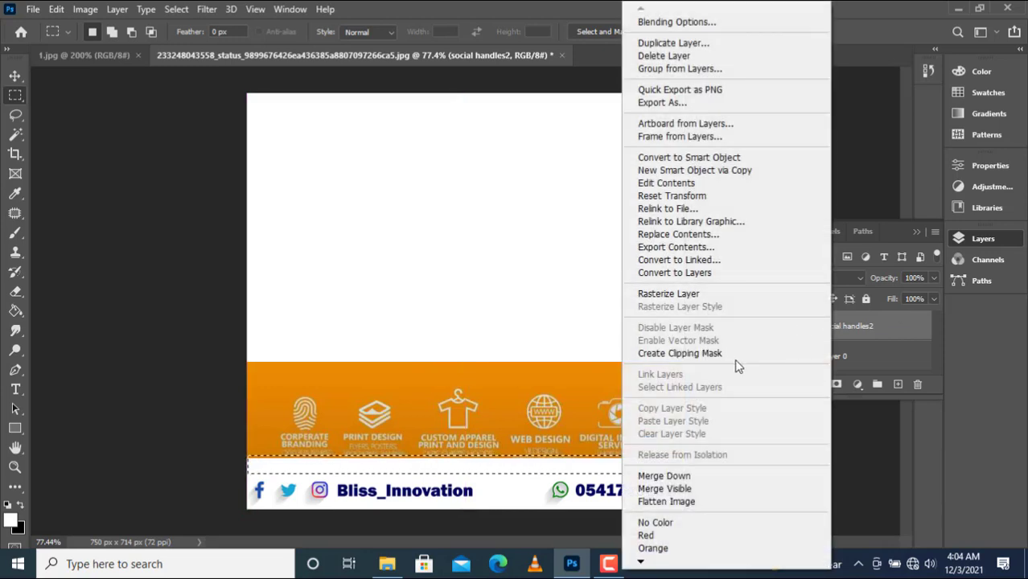
left_click(659, 294)
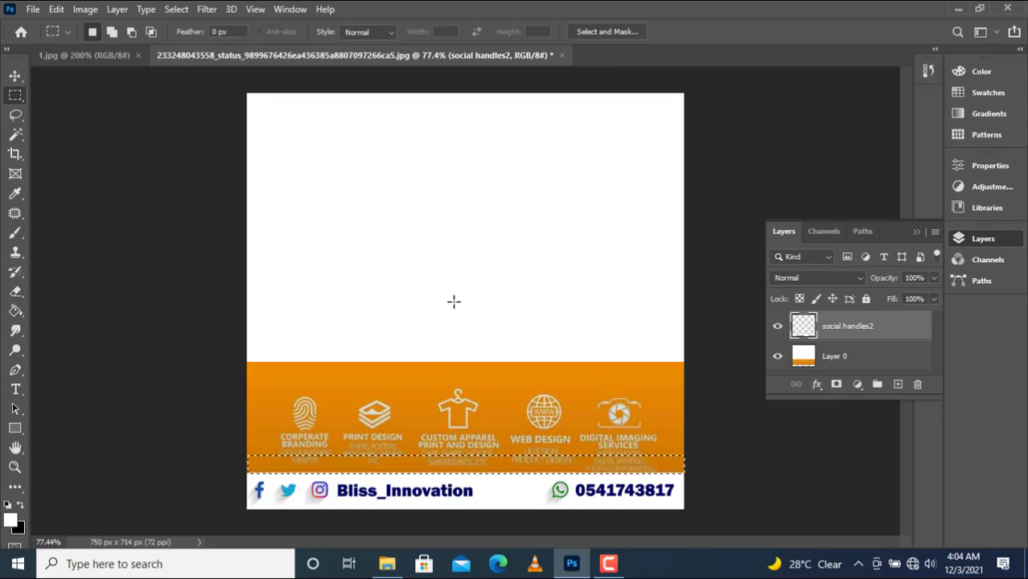
left_click(453, 302)
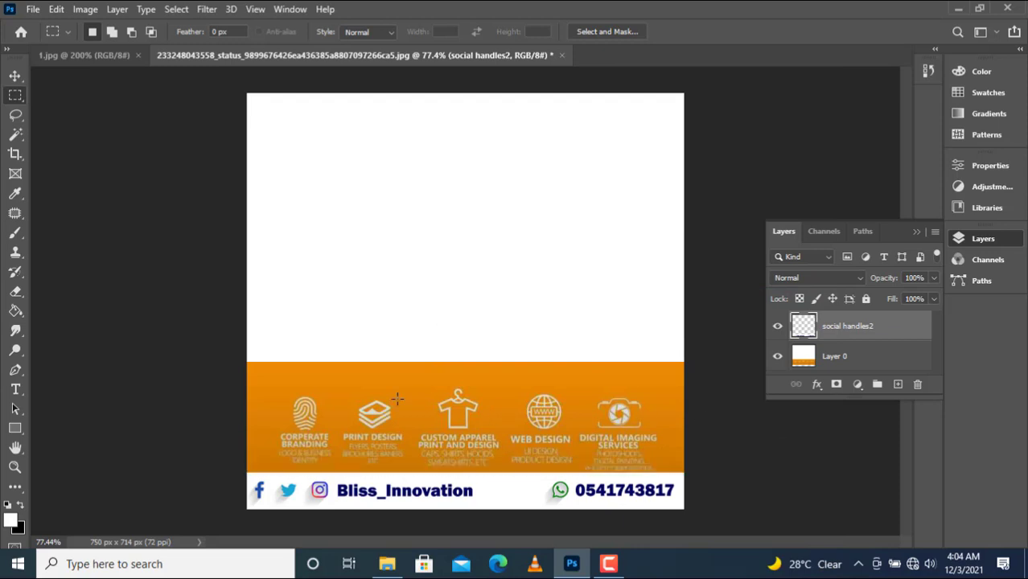
Step: Nudge the social handles2 layer down until its top edge meets the bottom of the orange band
key("v")
key("Down")
key("Down")
key("Down")
key("Down")
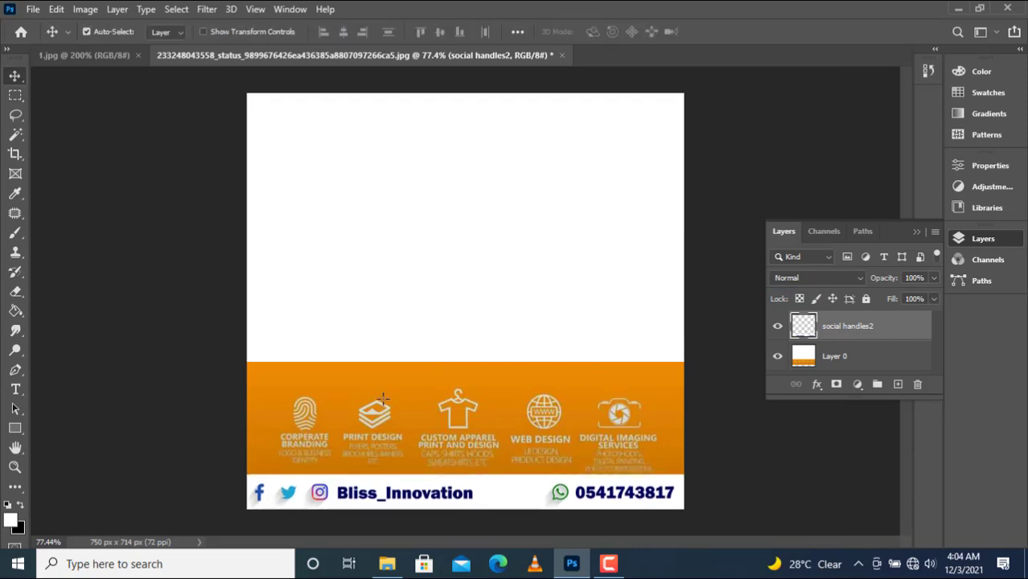
Step: Nudge the social handles2 layer up slightly against the bottom of the orange band
key("Up")
key("Up")
key("Up")
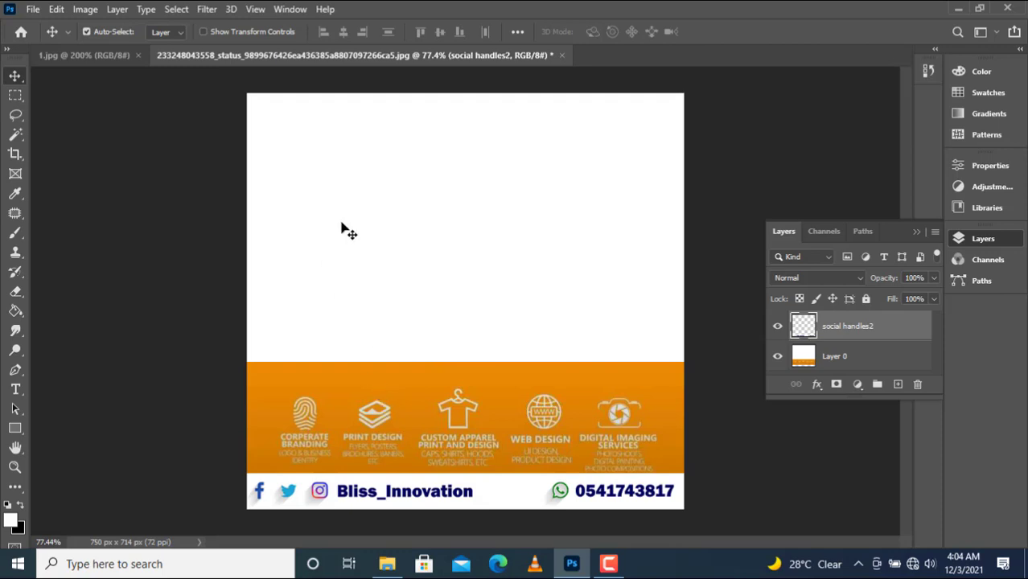
left_click(523, 231)
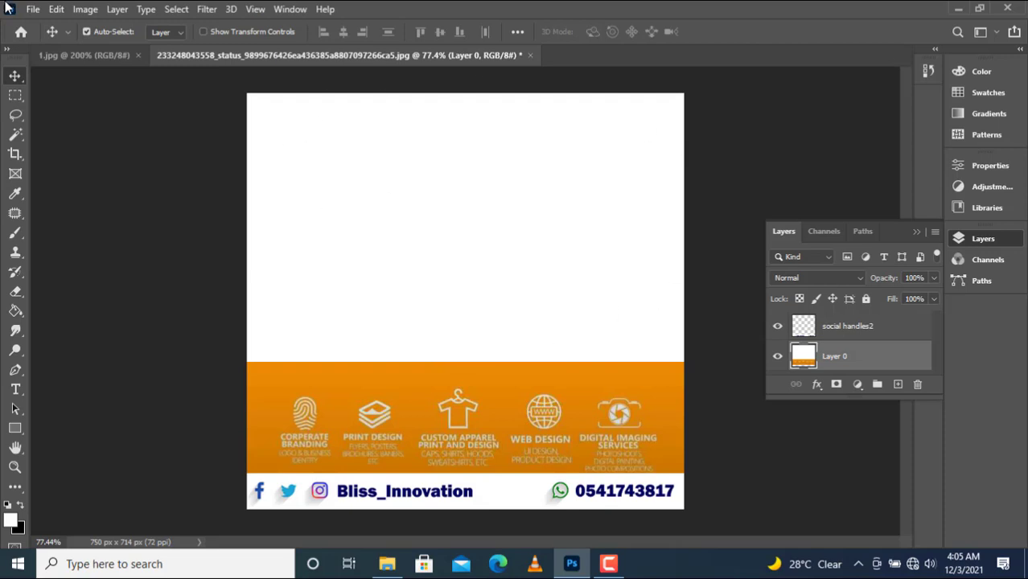
left_click(38, 11)
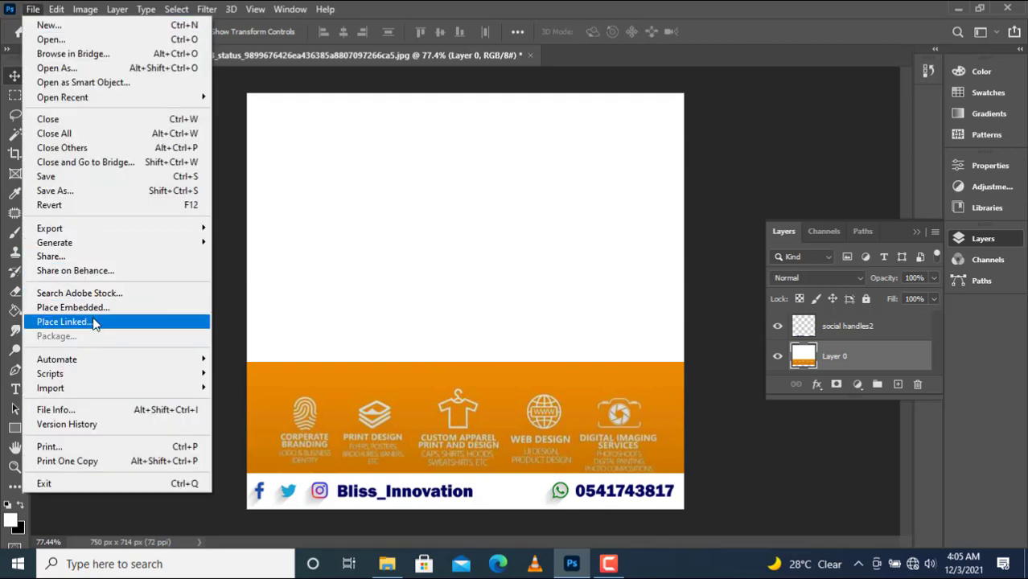
left_click(85, 311)
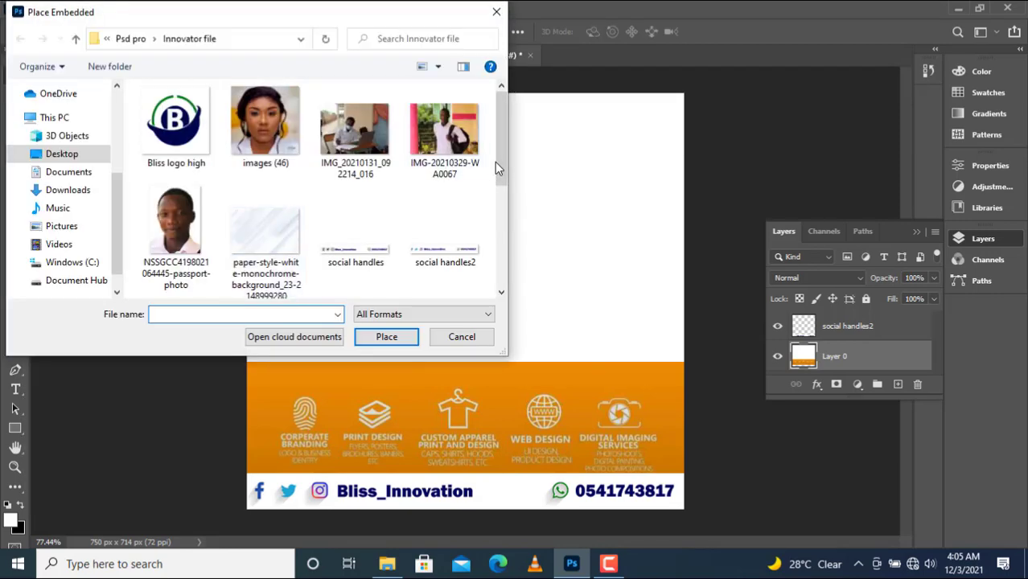
left_click(266, 233)
left_click(386, 337)
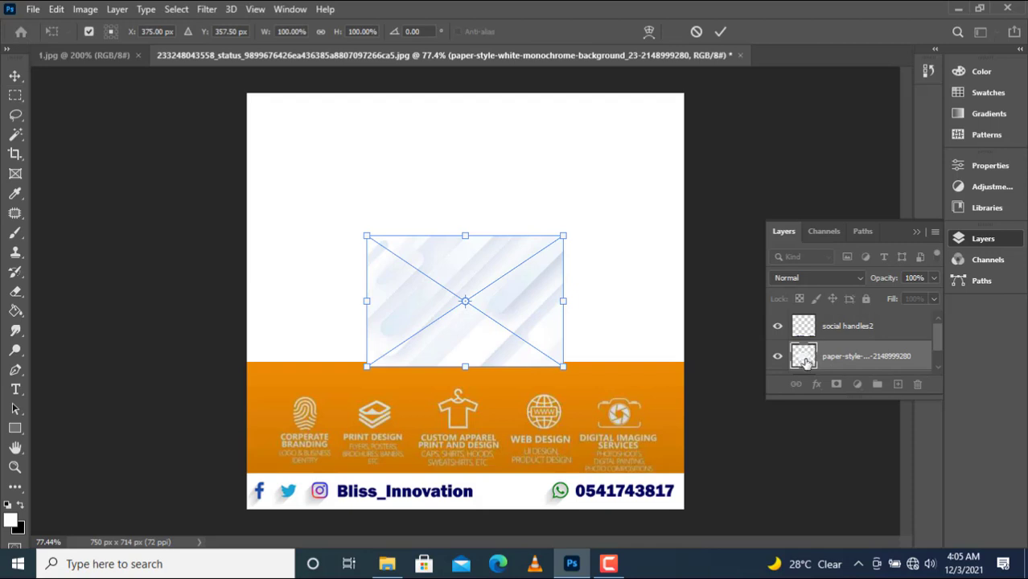
key("Return")
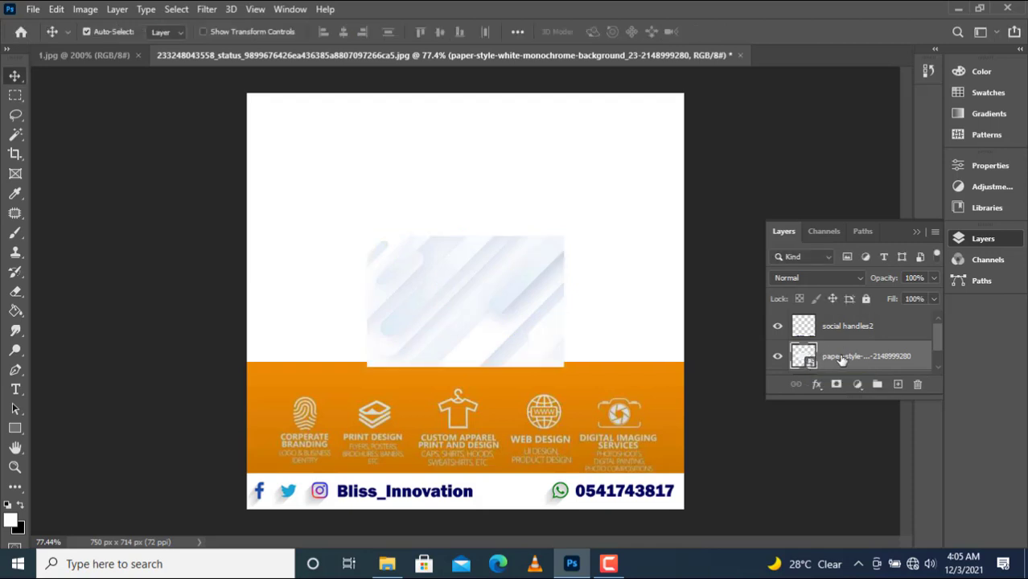
left_click_drag(495, 280, 494, 245)
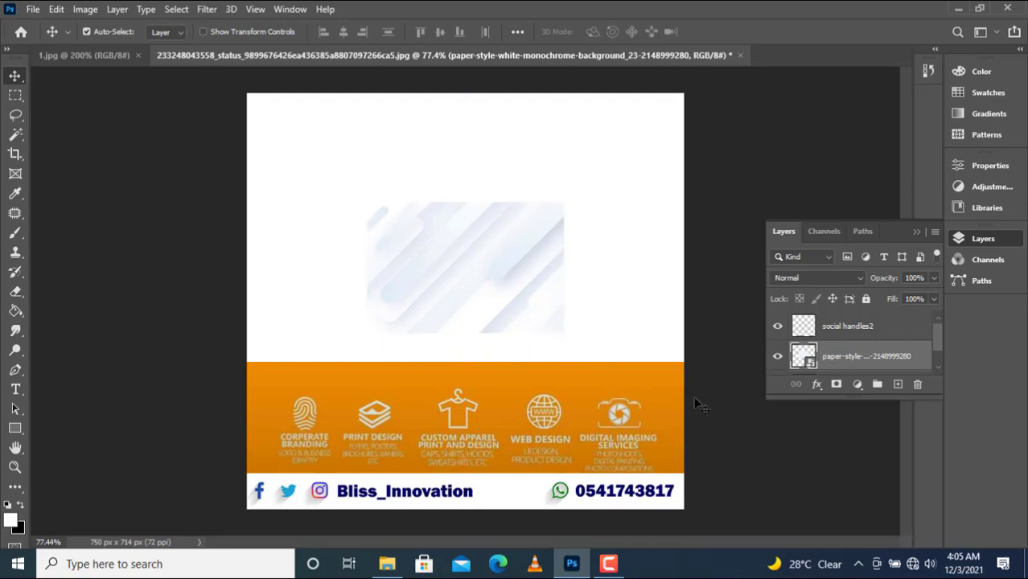